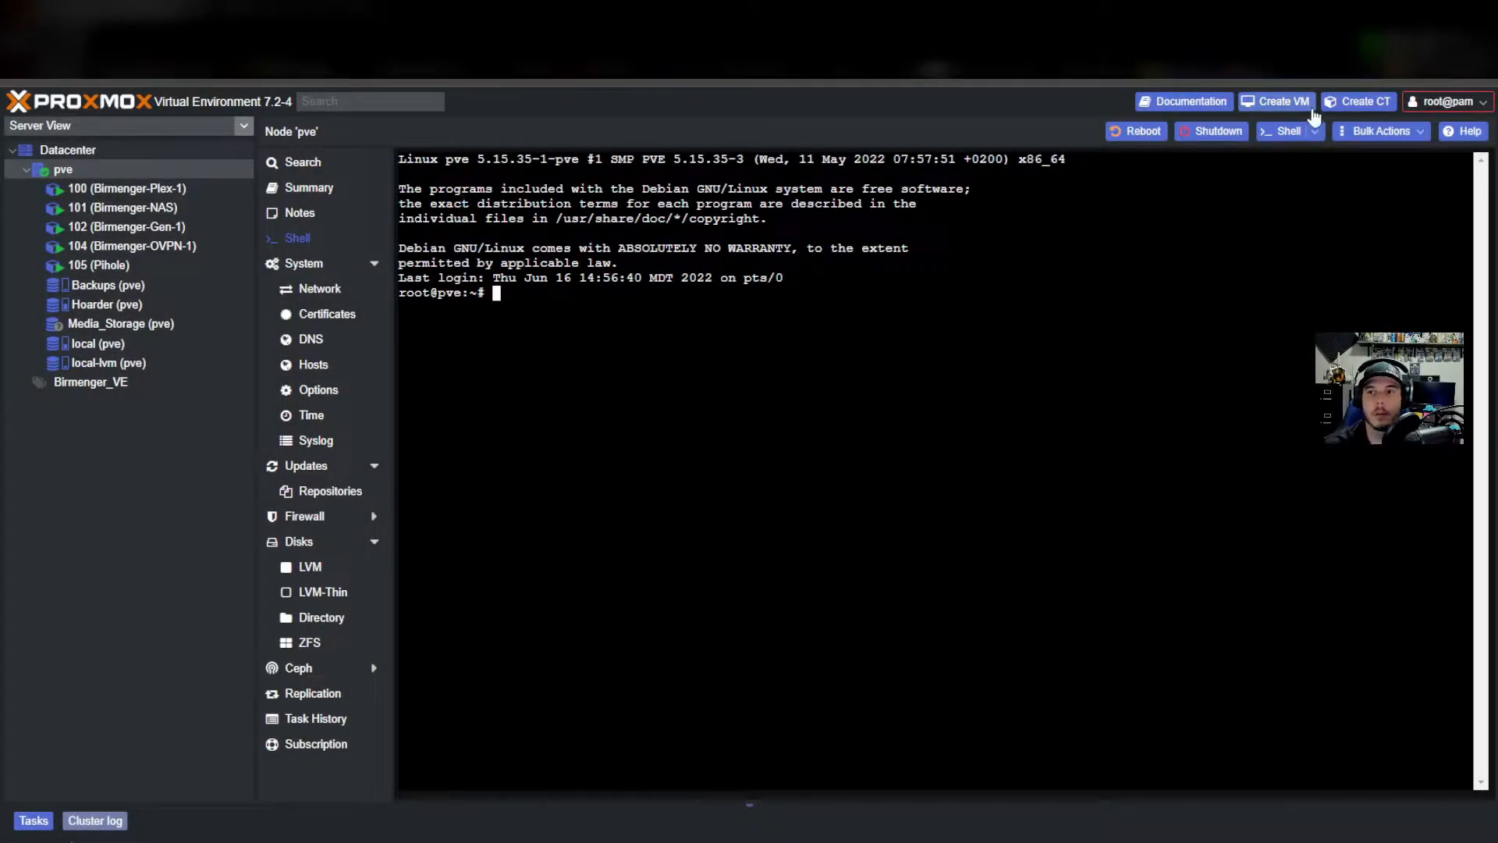
# Start a new container with CT ID 210, hostname Pihole2 and a matching root password.
pyautogui.click(1371, 104)
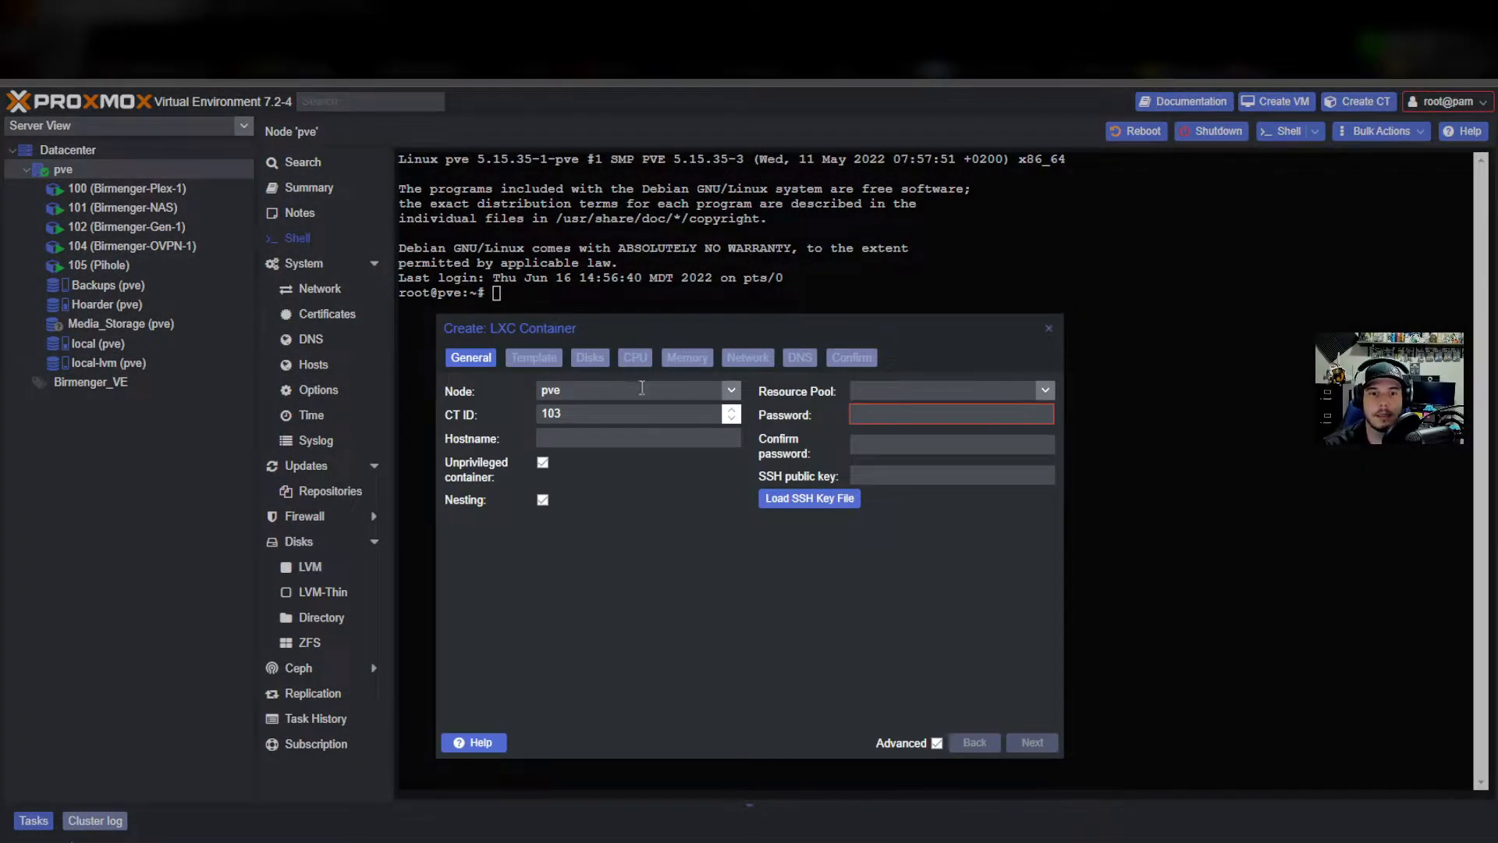
pyautogui.doubleClick(613, 421)
pyautogui.write('210')
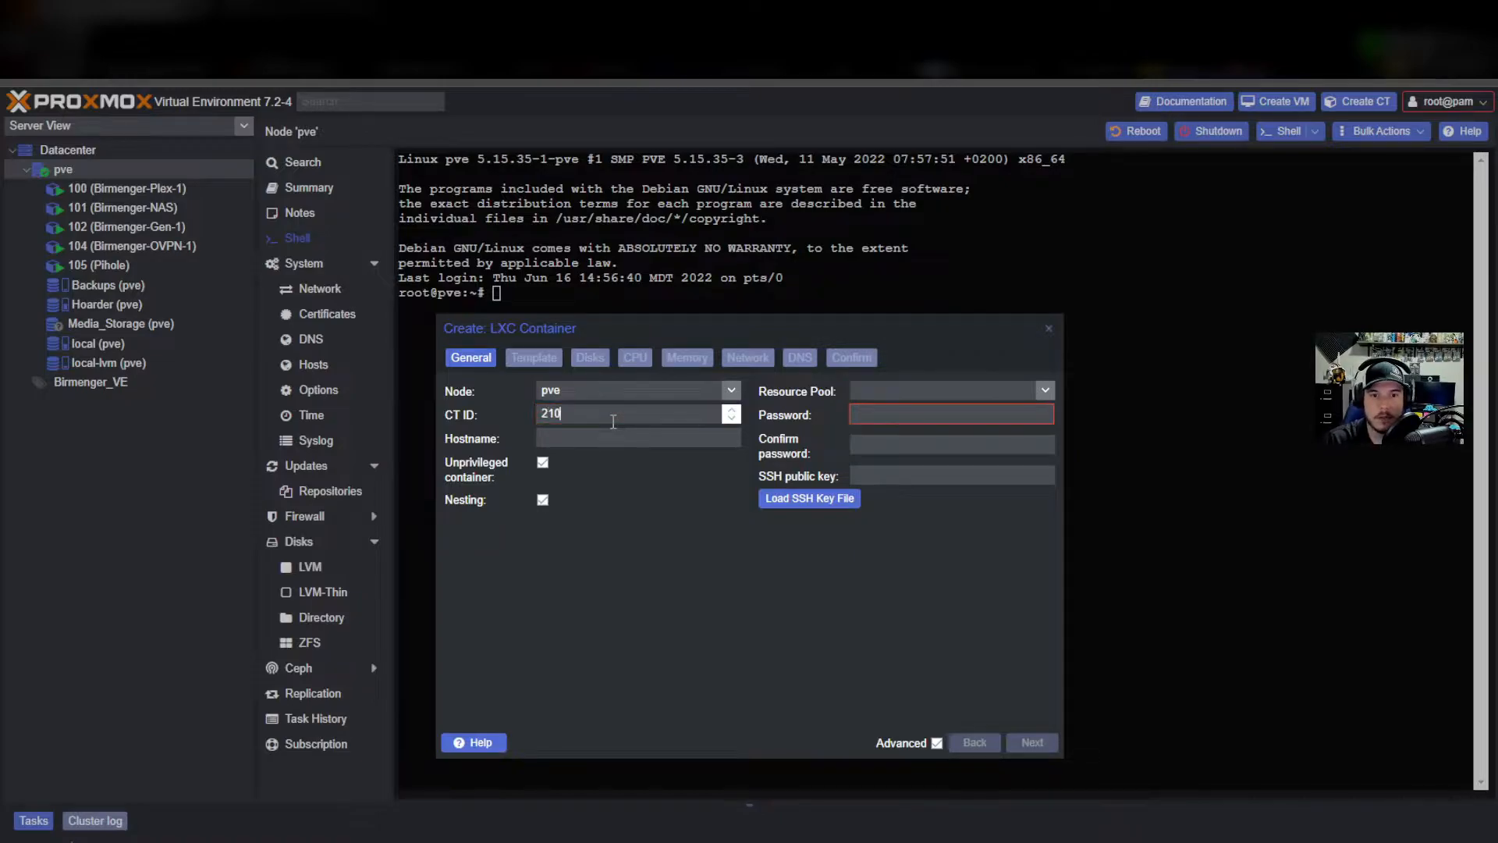
pyautogui.press('Tab')
pyautogui.write('Pi')
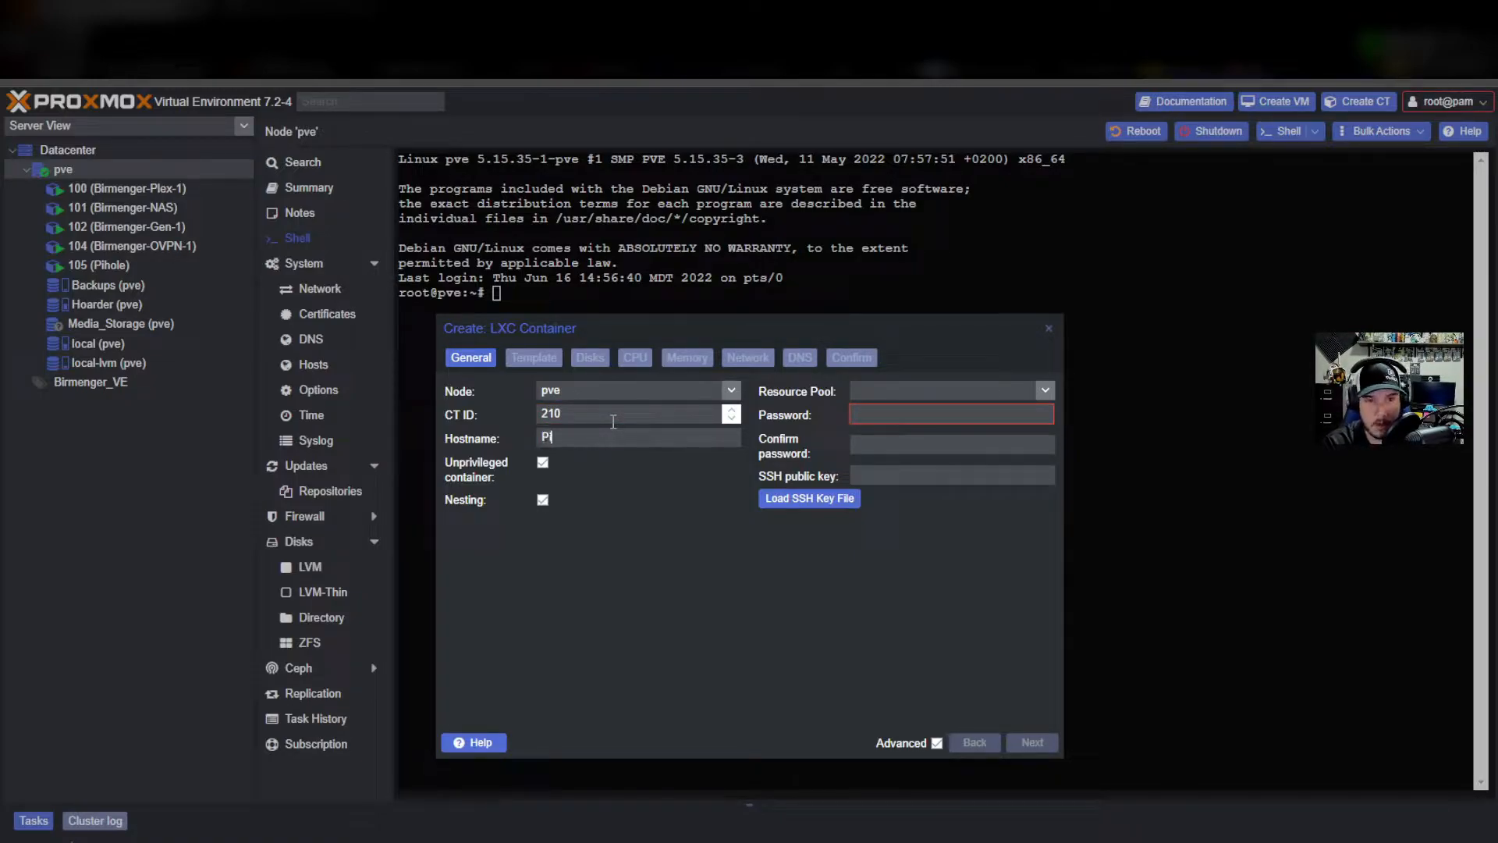
pyautogui.write('hole2')
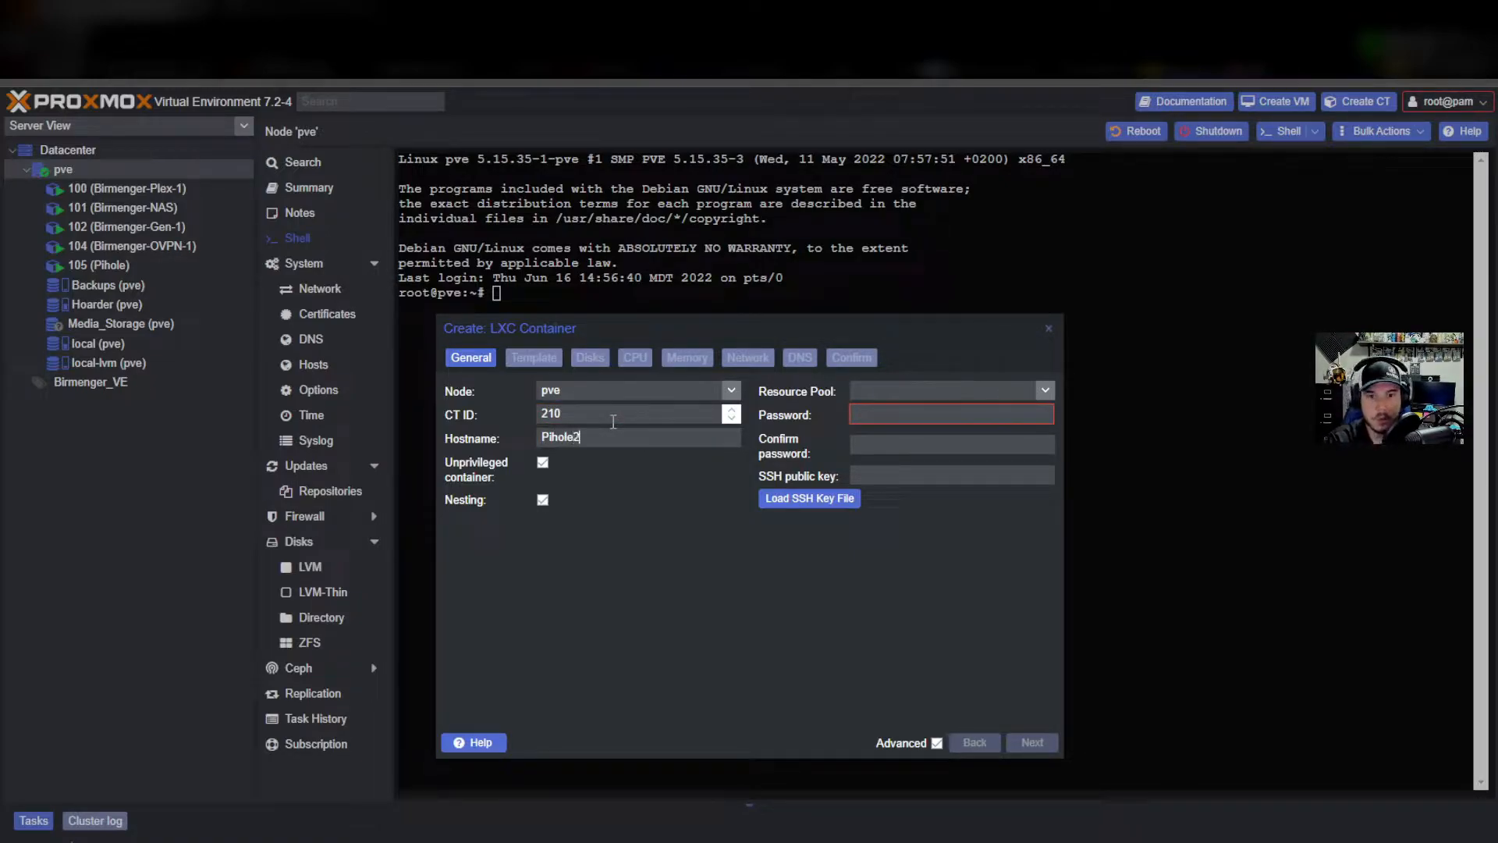
pyautogui.click(943, 410)
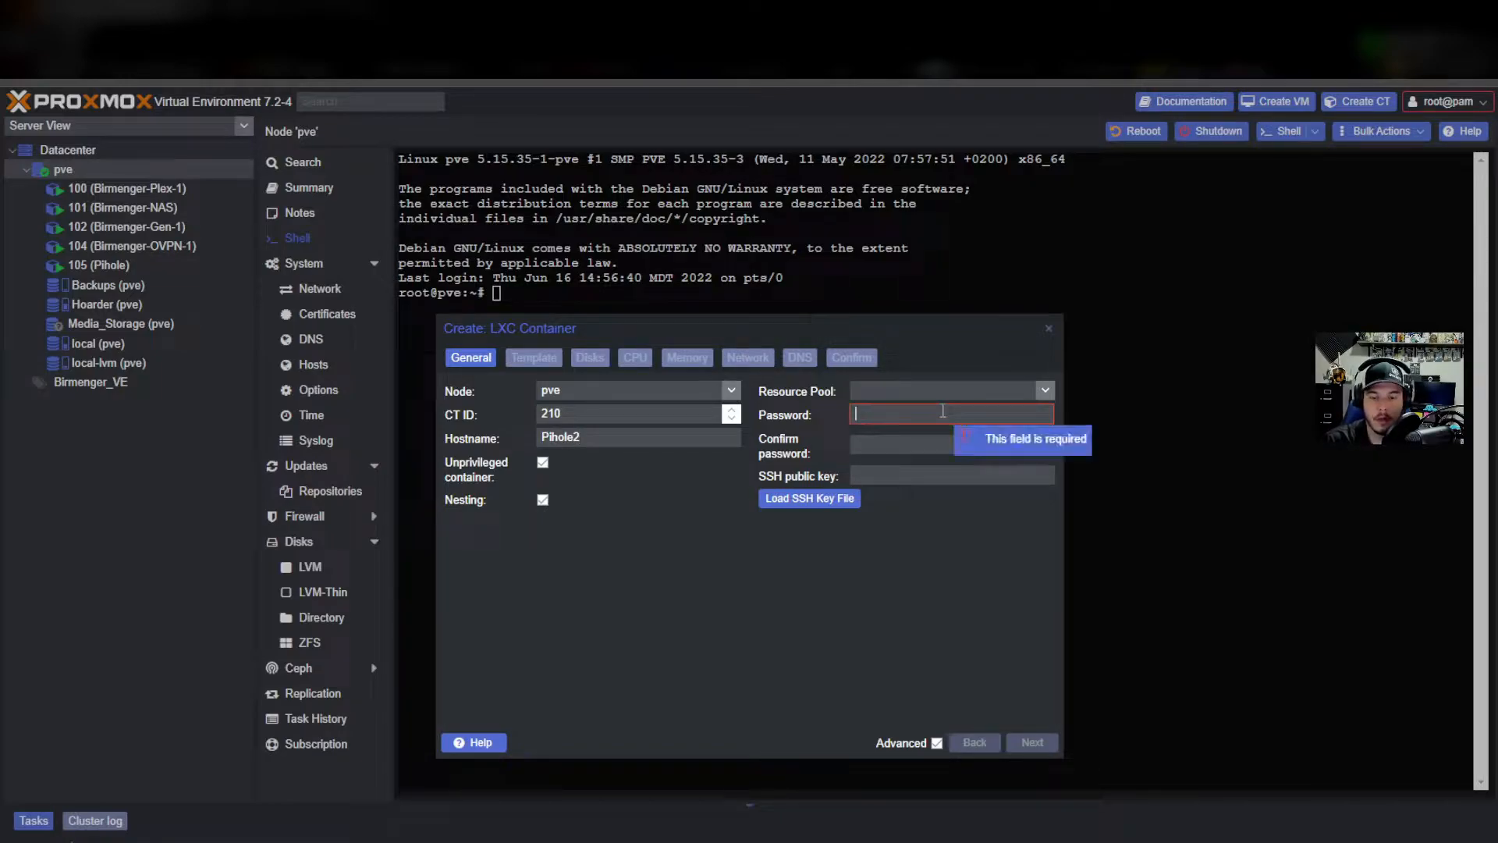
pyautogui.write('******')
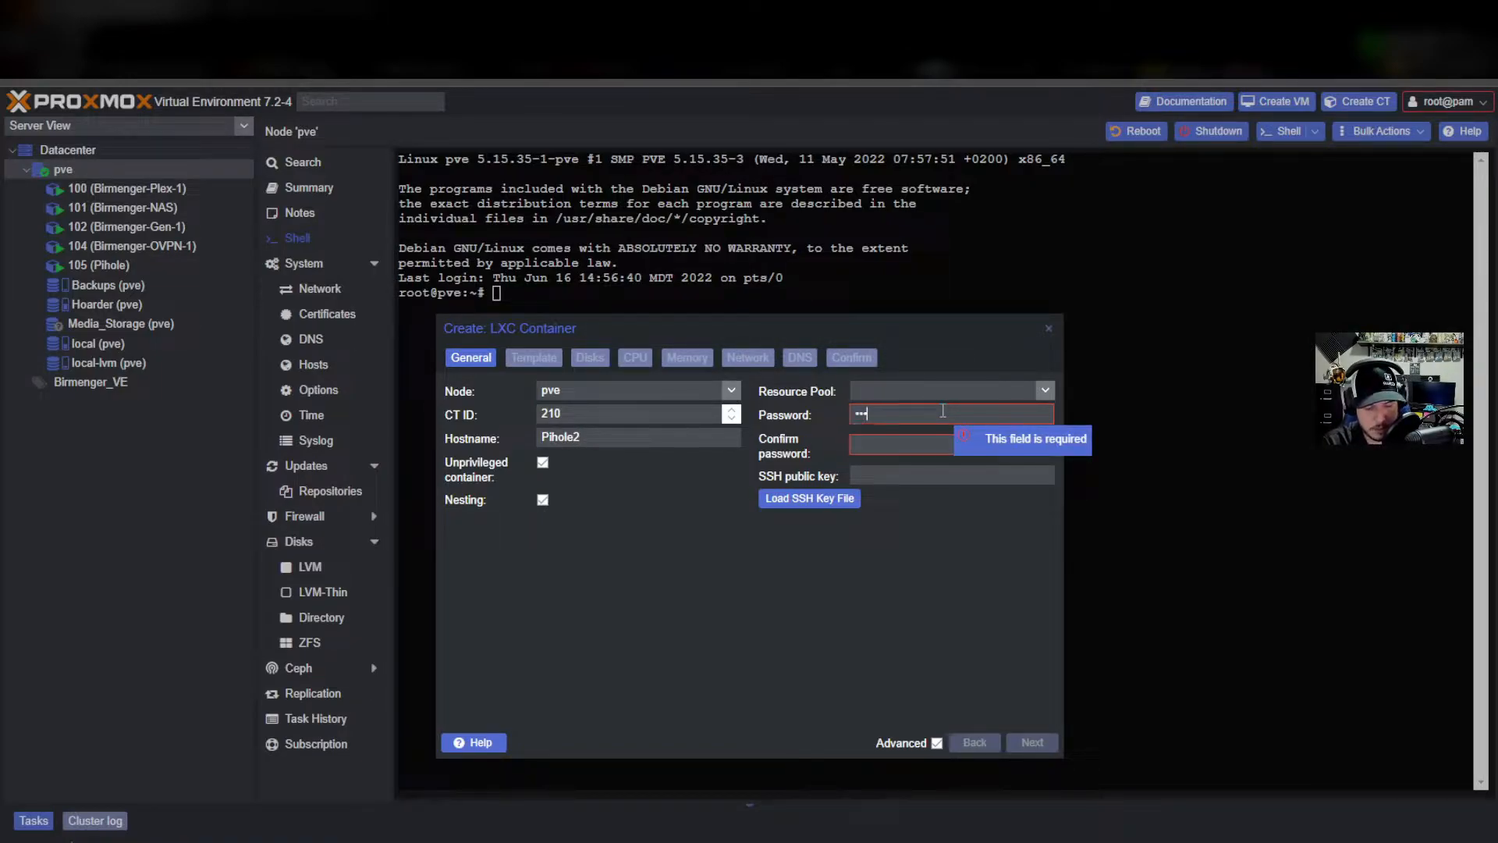
pyautogui.press('Tab')
pyautogui.write('*******')
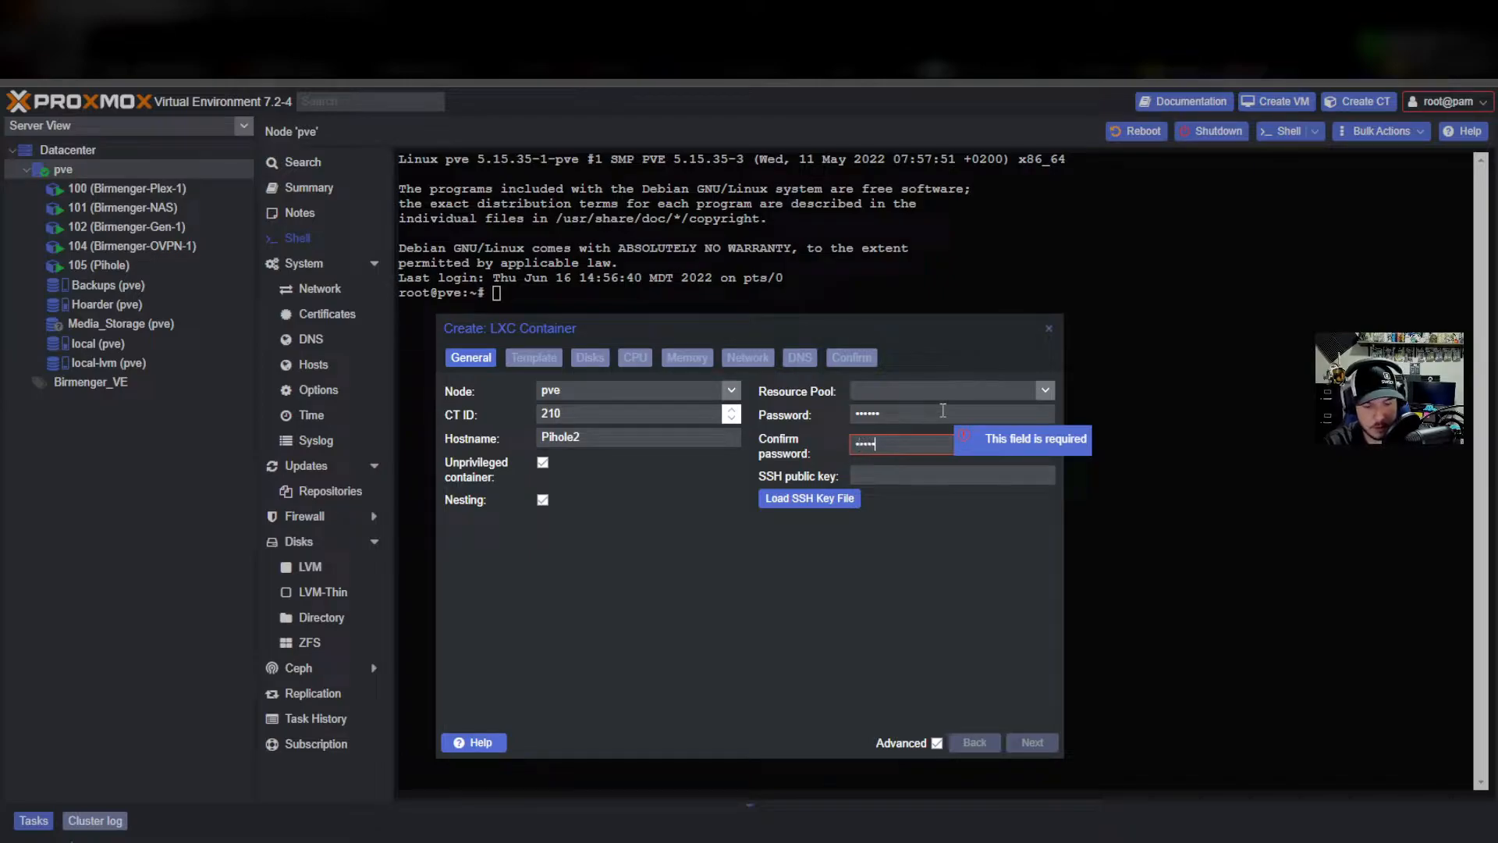
pyautogui.press('BackSpace')
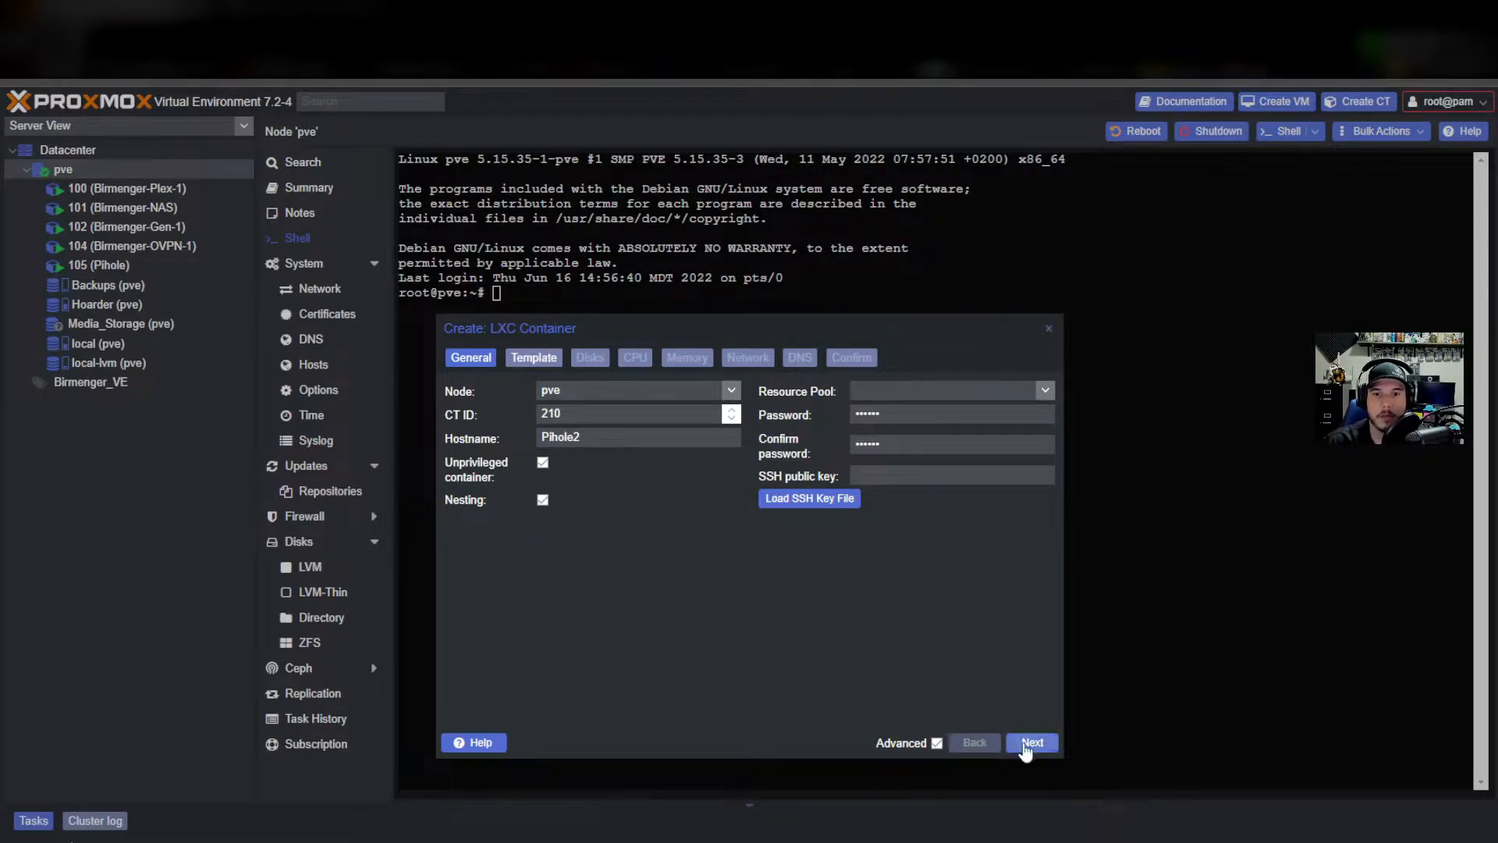
# Choose the ubuntu-20.04-standard template from local storage.
pyautogui.click(1026, 747)
pyautogui.click(732, 391)
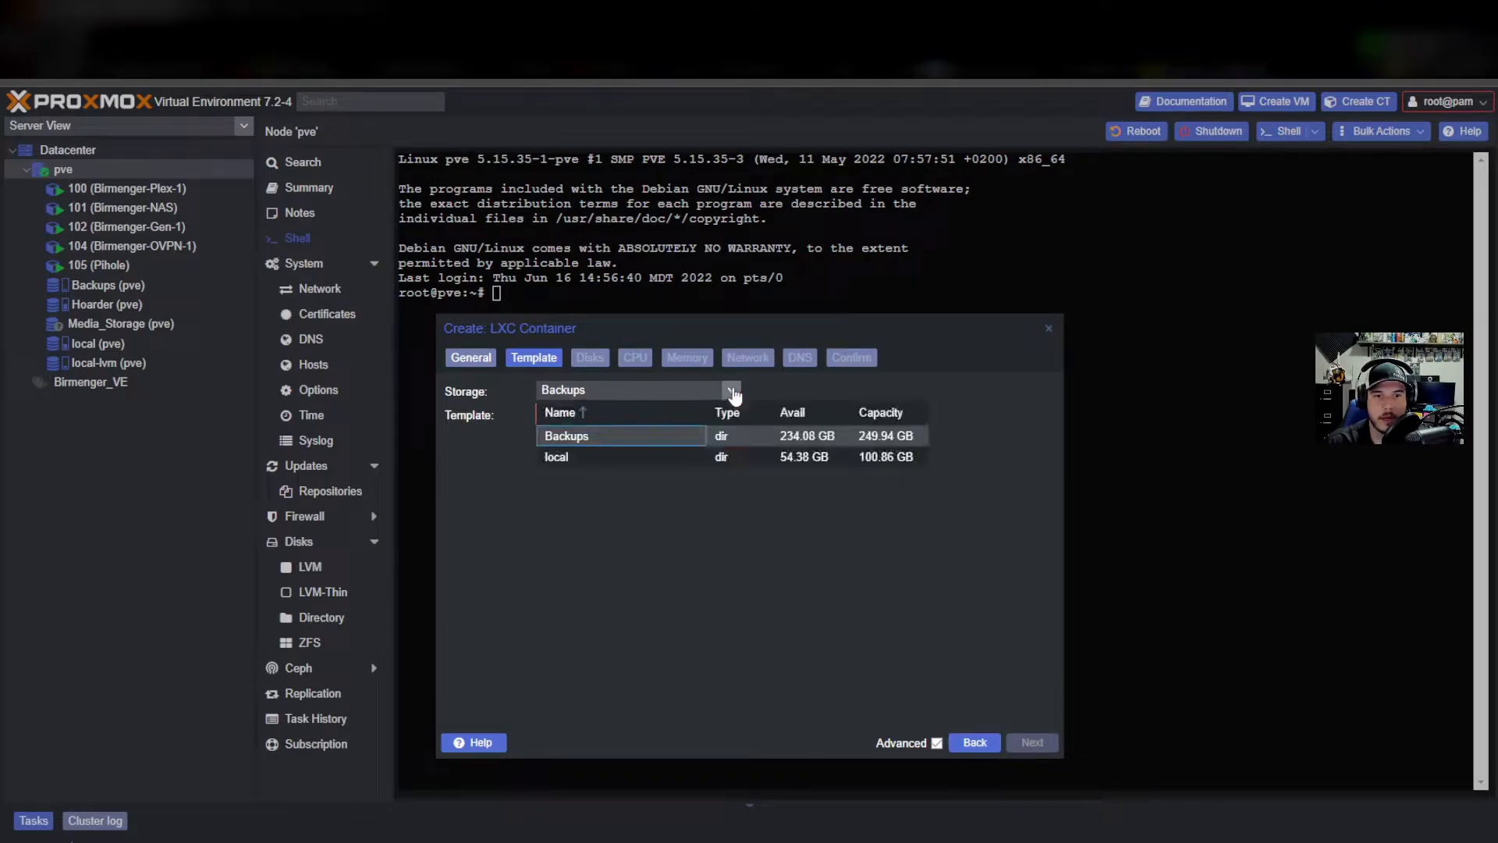
pyautogui.click(597, 457)
pyautogui.click(731, 414)
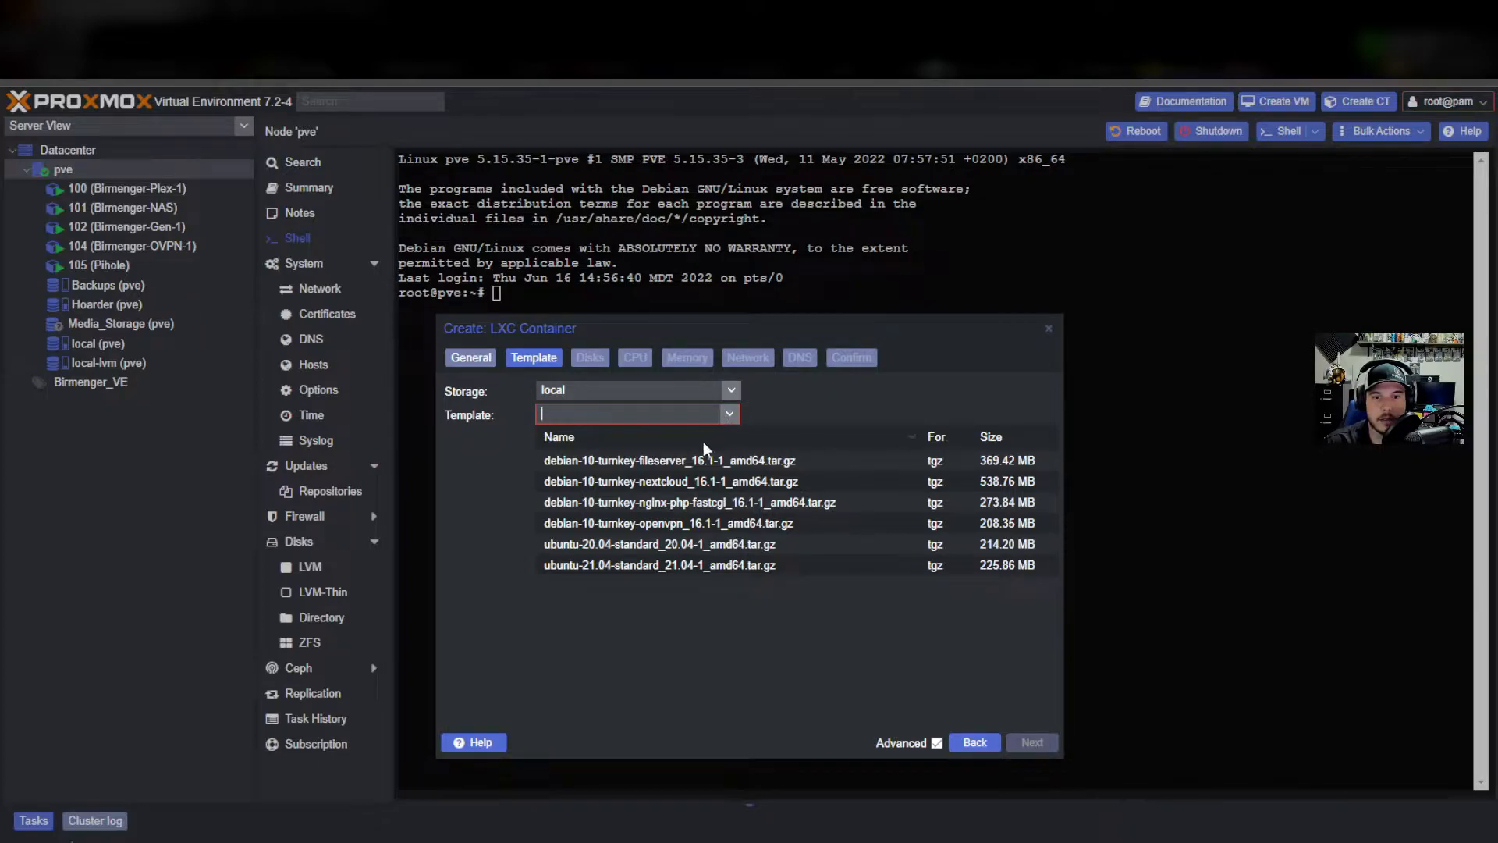
pyautogui.click(654, 546)
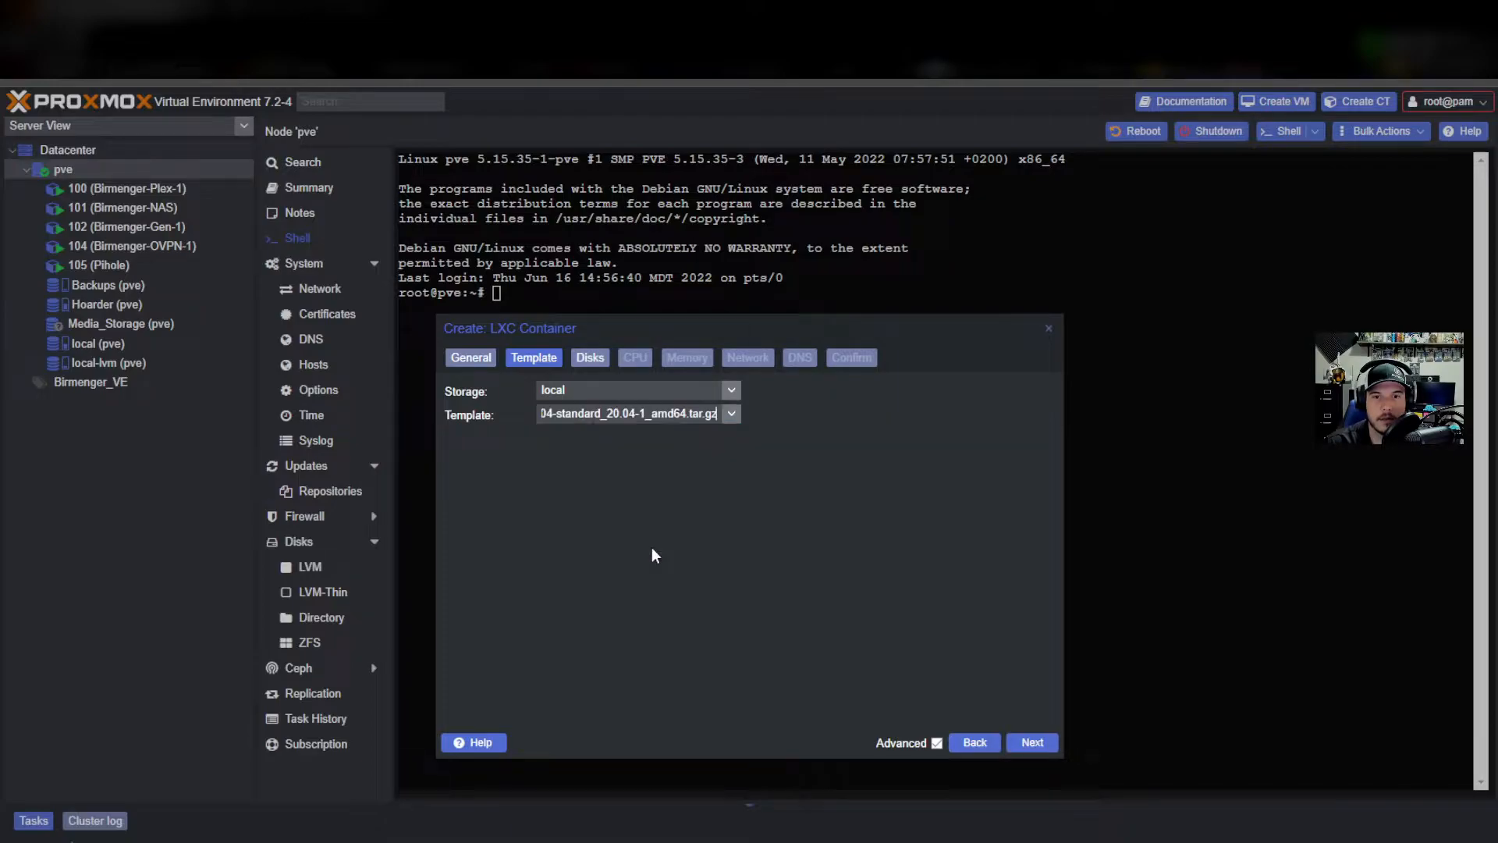
pyautogui.click(1033, 742)
# Put a 10 GiB root disk on local-lvm and keep 1 CPU core.
pyautogui.click(791, 390)
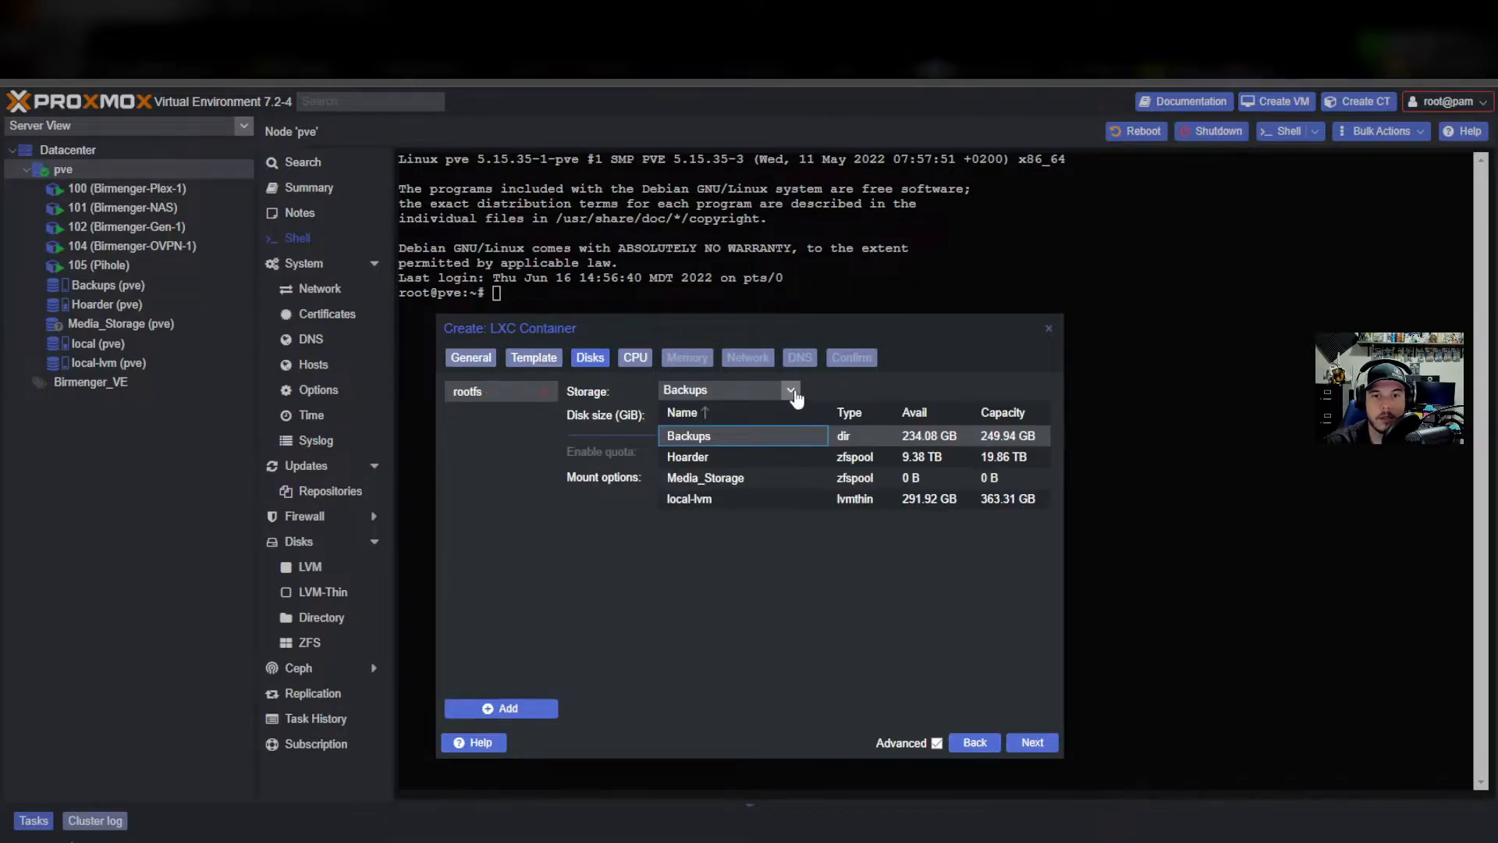
pyautogui.click(687, 503)
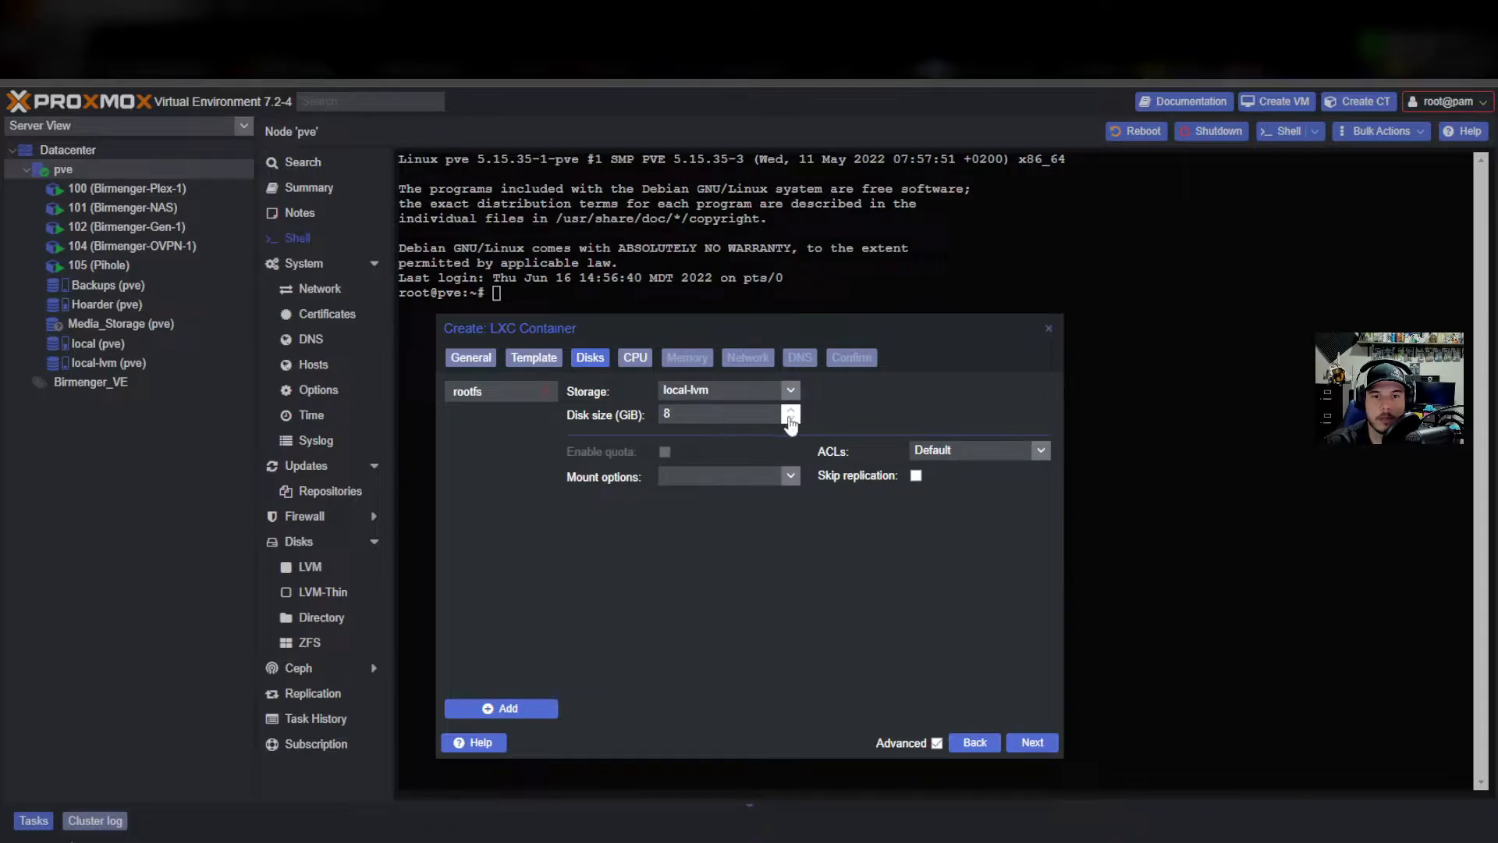
pyautogui.click(791, 410)
pyautogui.click(790, 410)
pyautogui.click(791, 411)
pyautogui.click(791, 420)
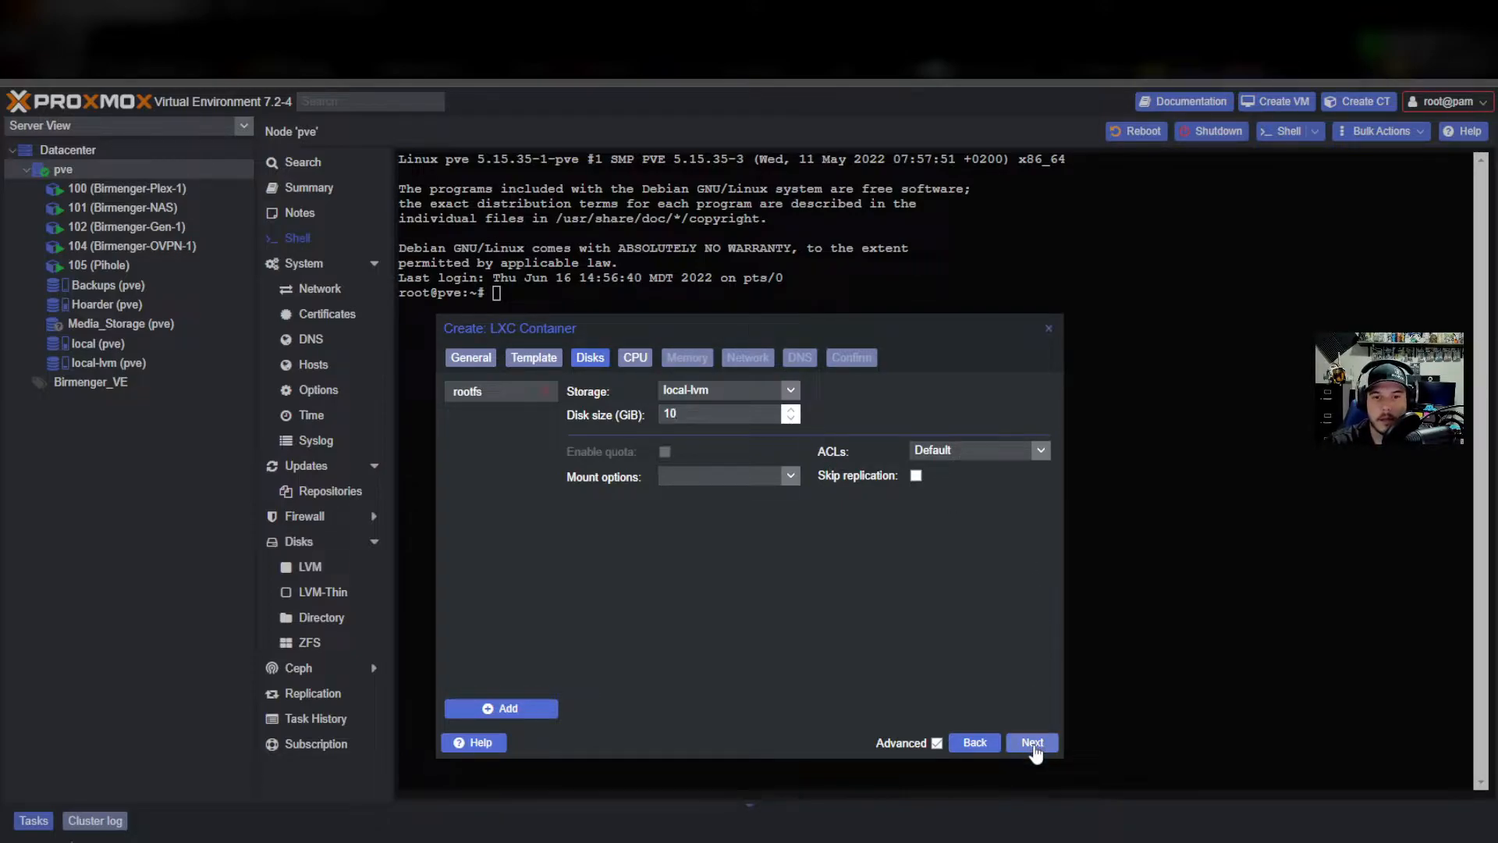
pyautogui.click(1033, 743)
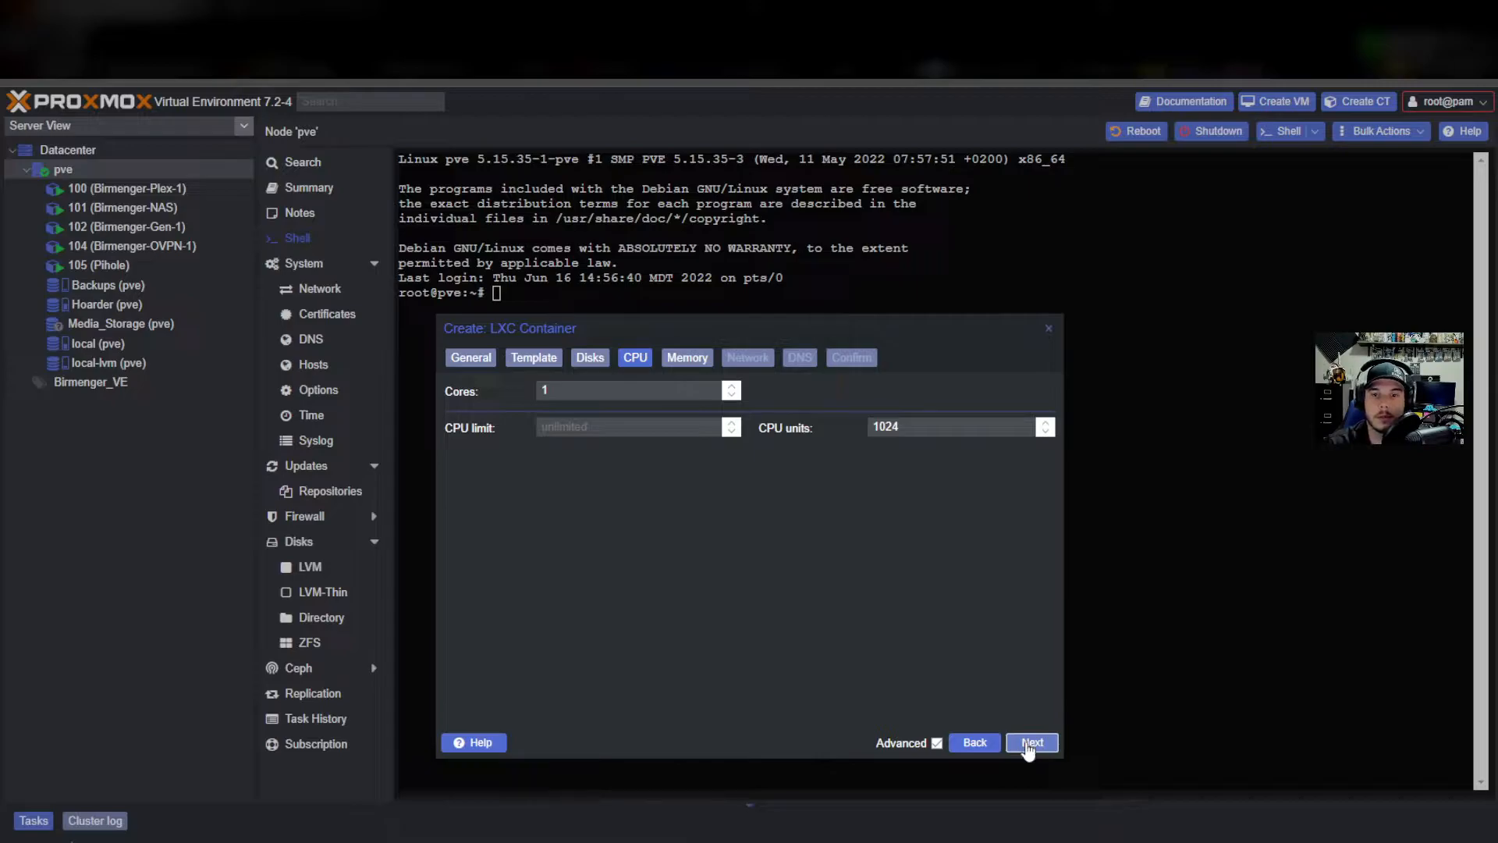
pyautogui.click(1030, 744)
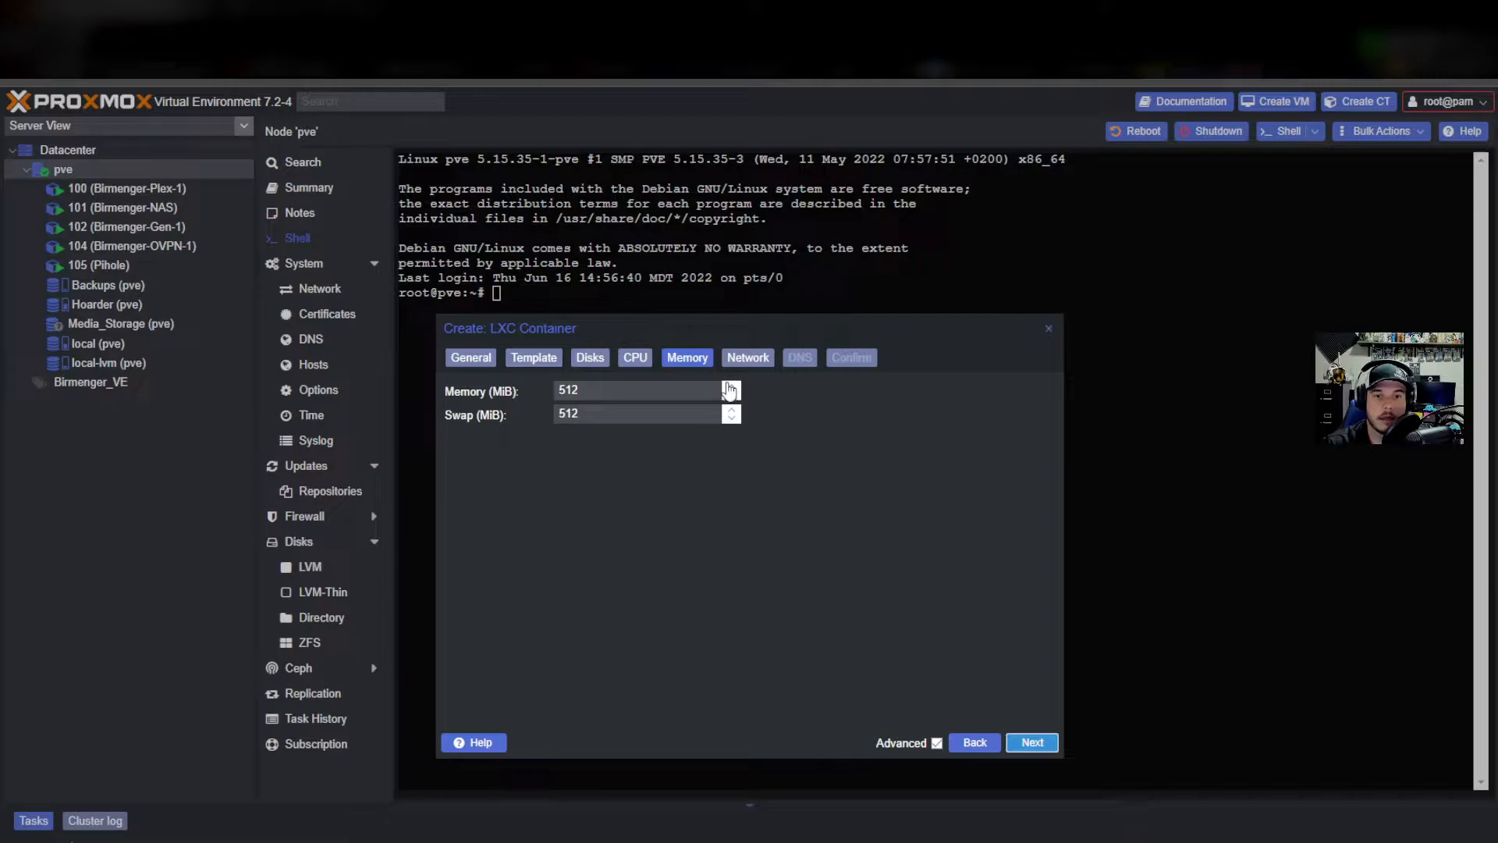
# Keep 512 MiB memory and set static IPv4 10.0.0.228/32 with gateway 10.0.0.1.
pyautogui.click(1030, 742)
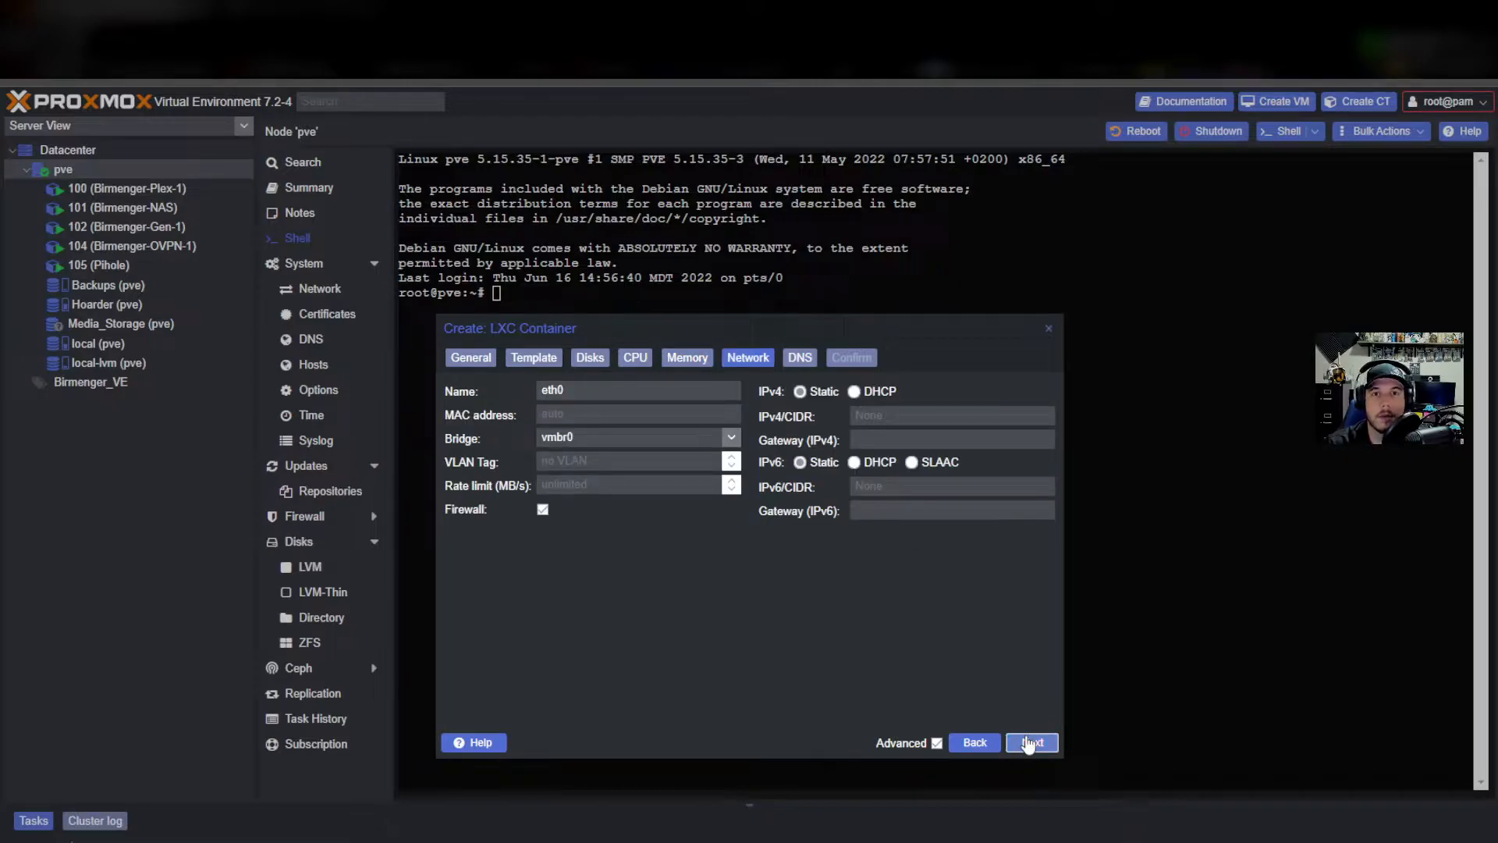
pyautogui.click(870, 412)
pyautogui.click(854, 392)
pyautogui.click(823, 391)
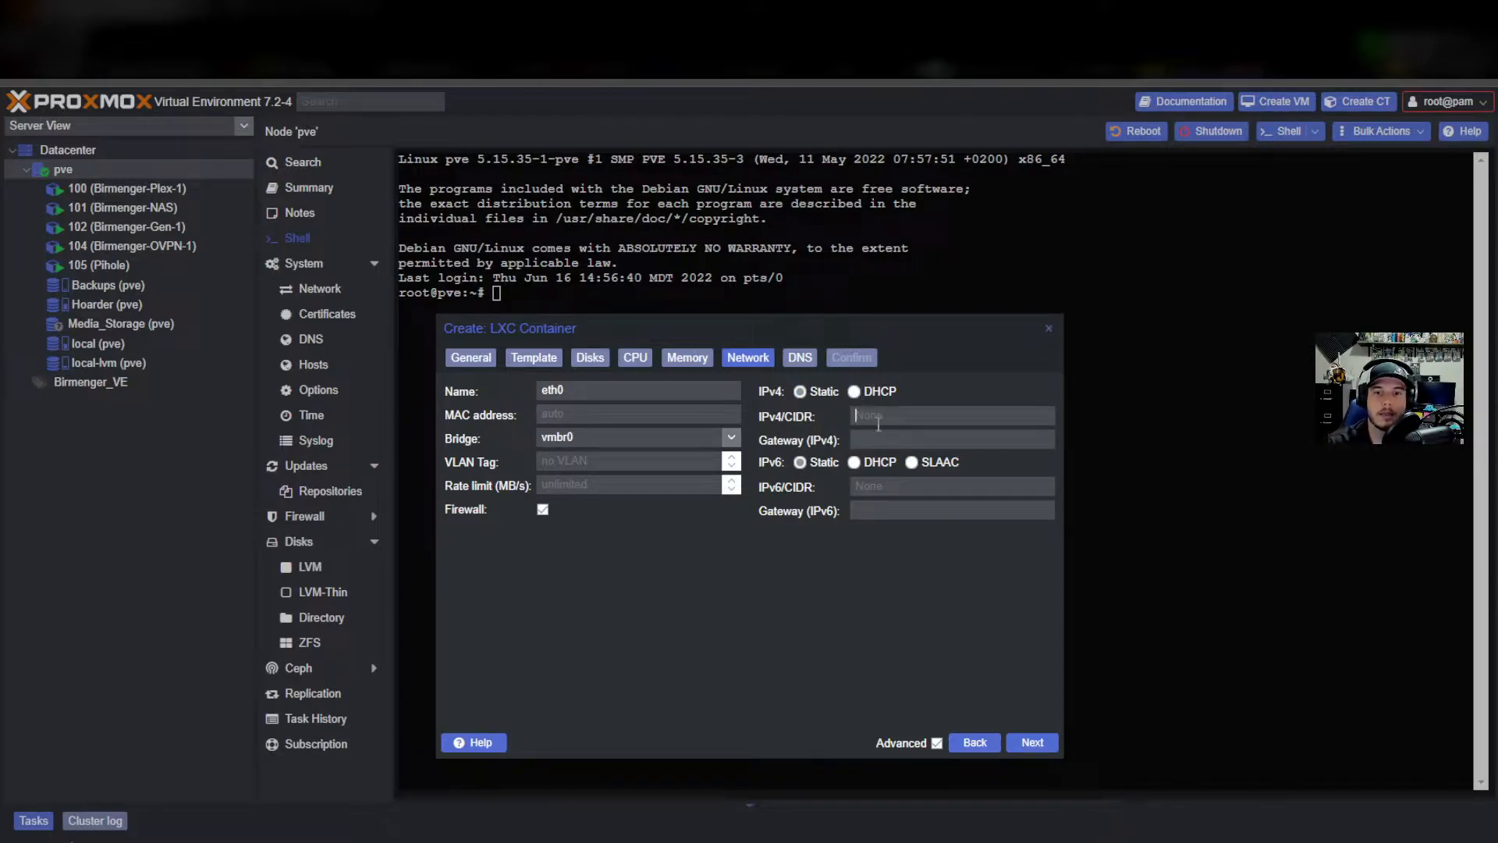
pyautogui.click(944, 408)
pyautogui.write('10.0.0.')
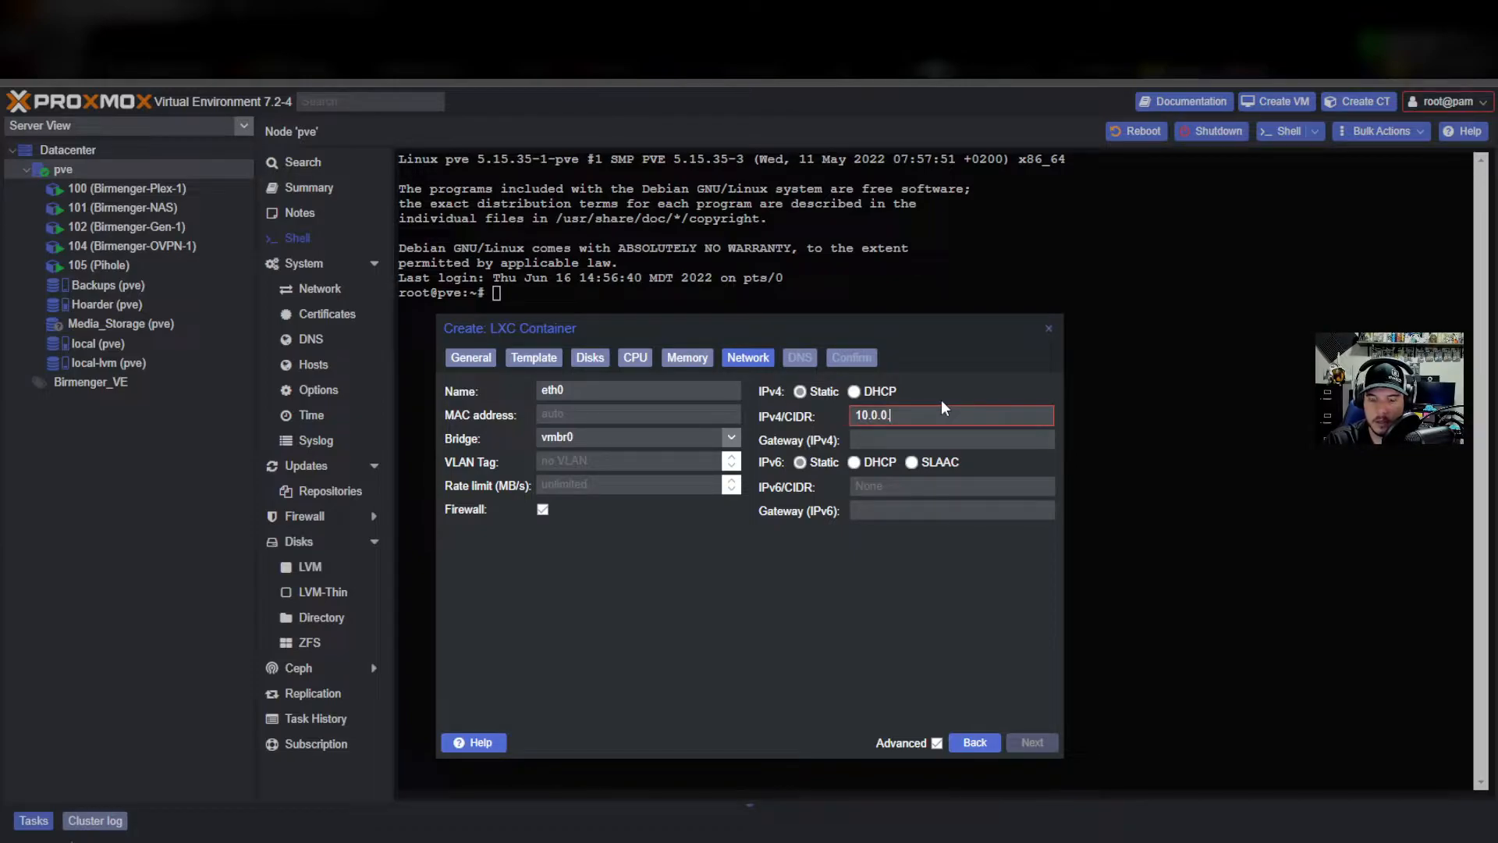
pyautogui.write('228')
pyautogui.click(937, 437)
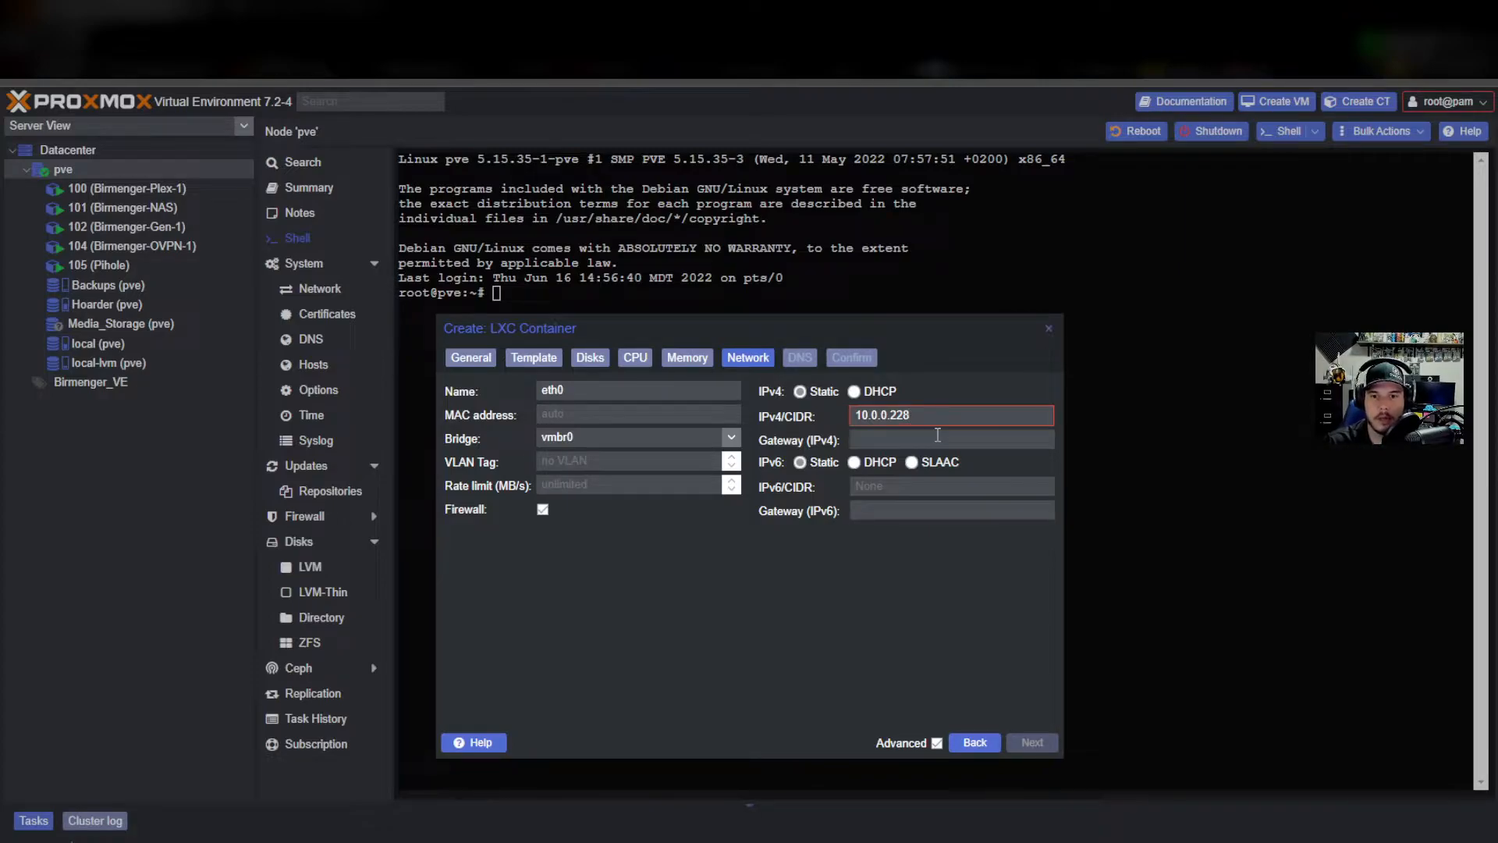
pyautogui.write('10.0.0.1')
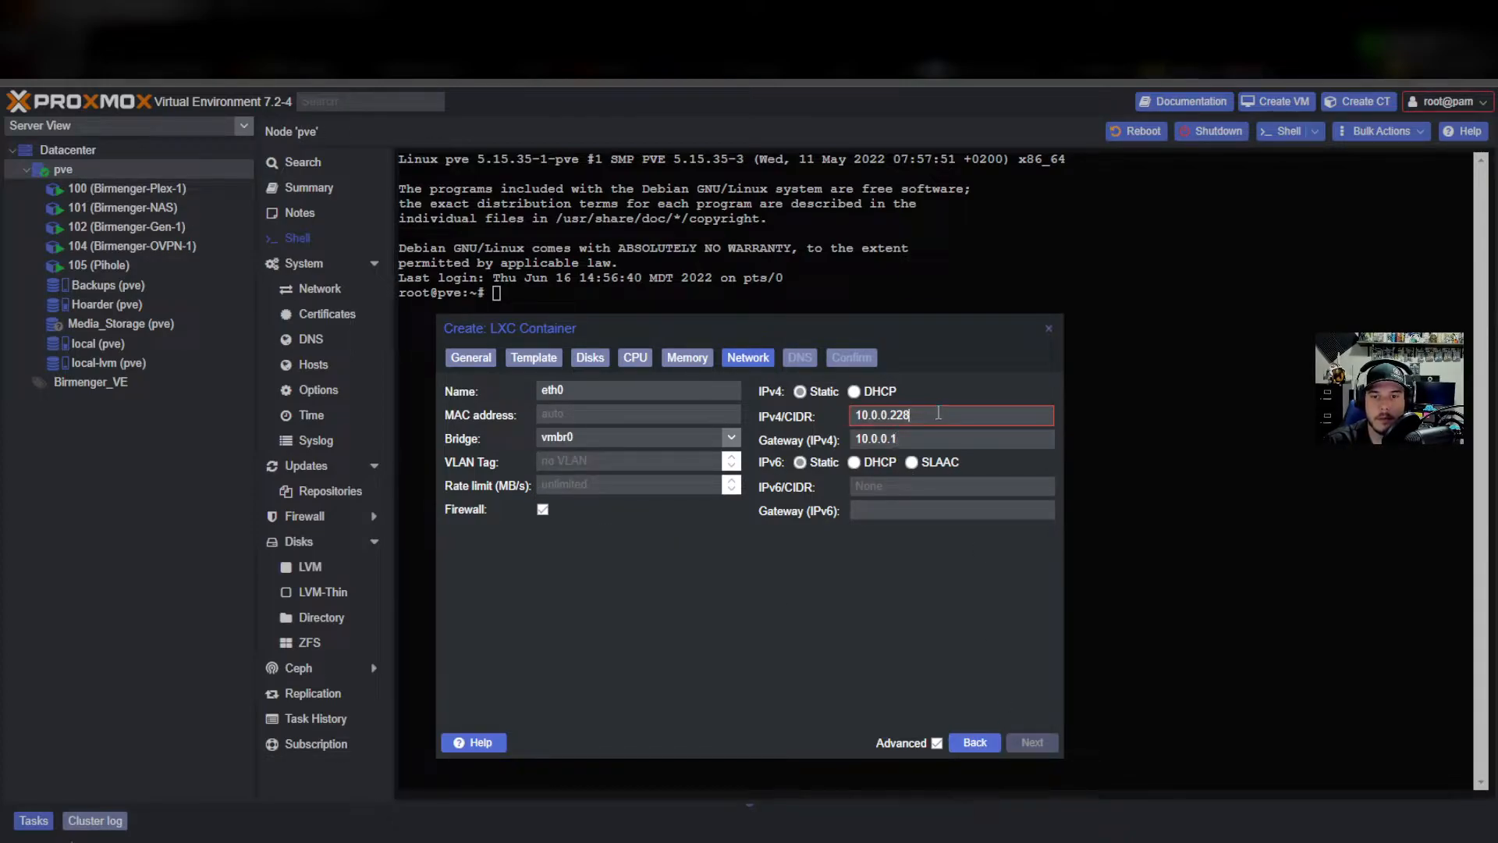
pyautogui.moveTo(939, 412)
pyautogui.write('/32')
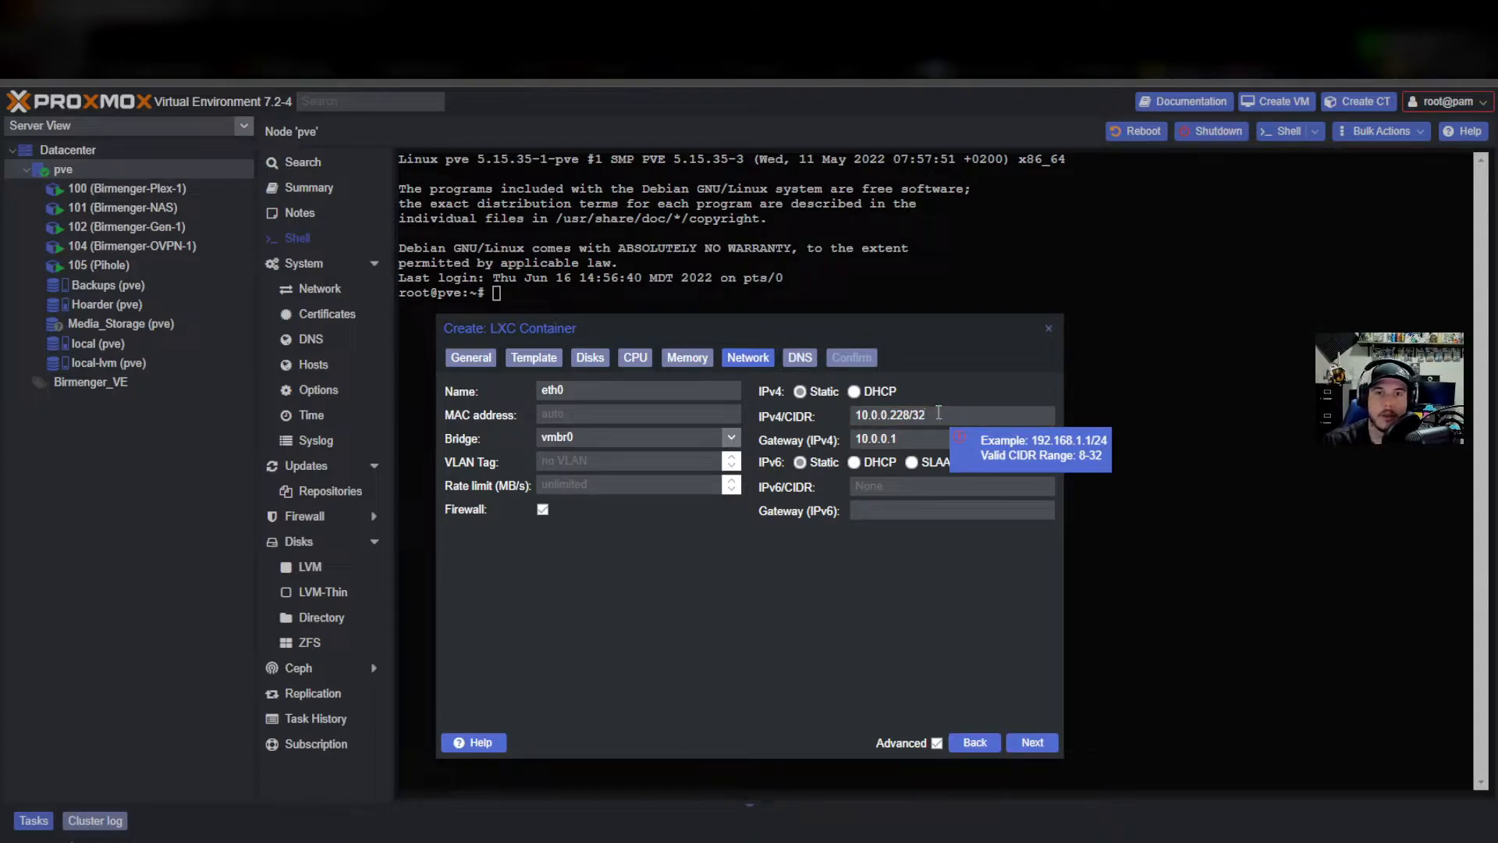
pyautogui.click(1032, 744)
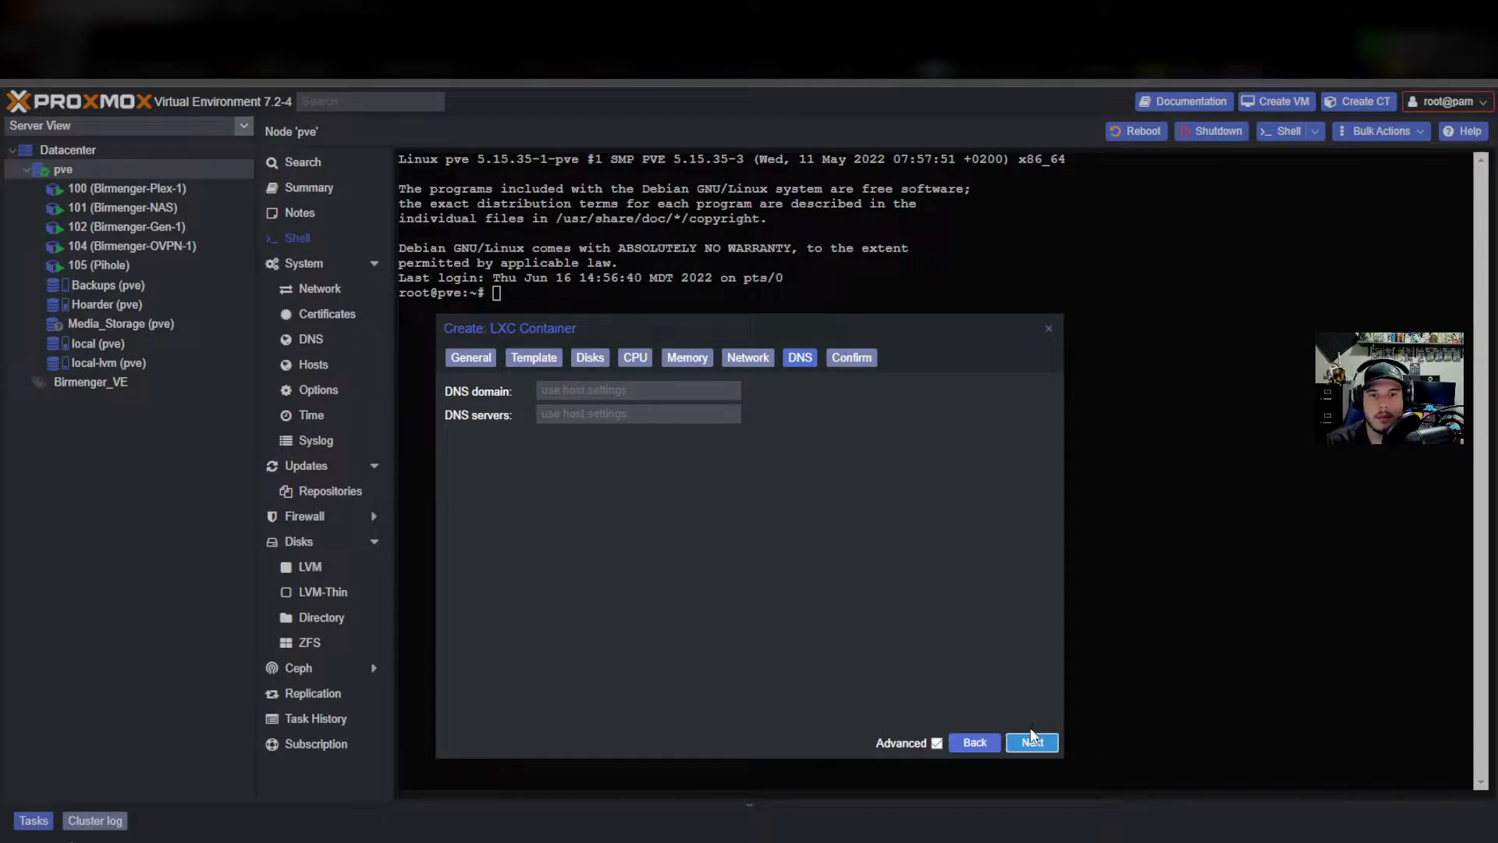
# Finish creating container 210 with host DNS settings and open the Pihole2 console.
pyautogui.click(1035, 744)
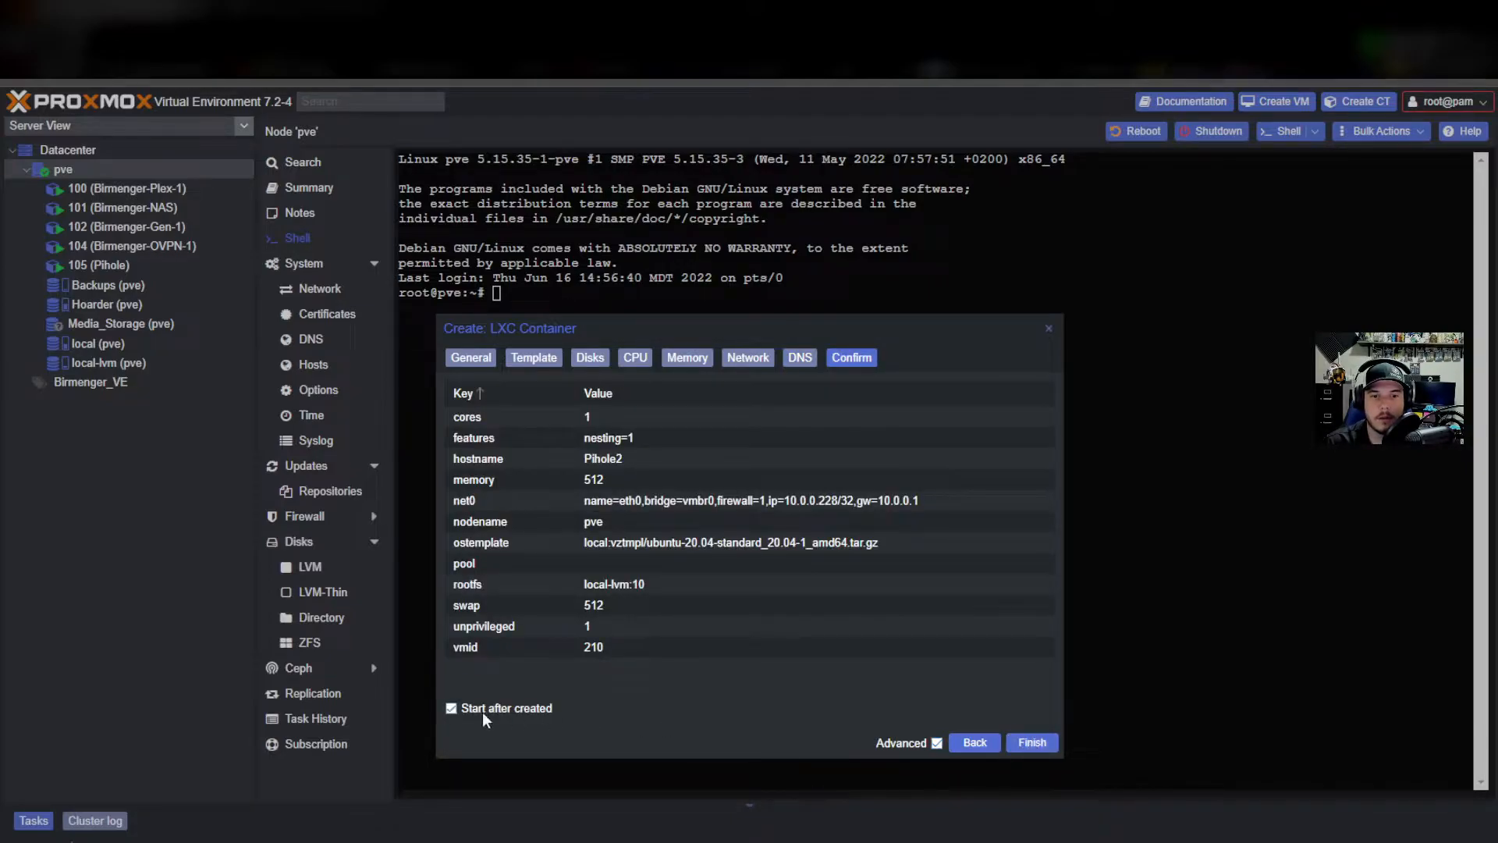
pyautogui.click(1033, 743)
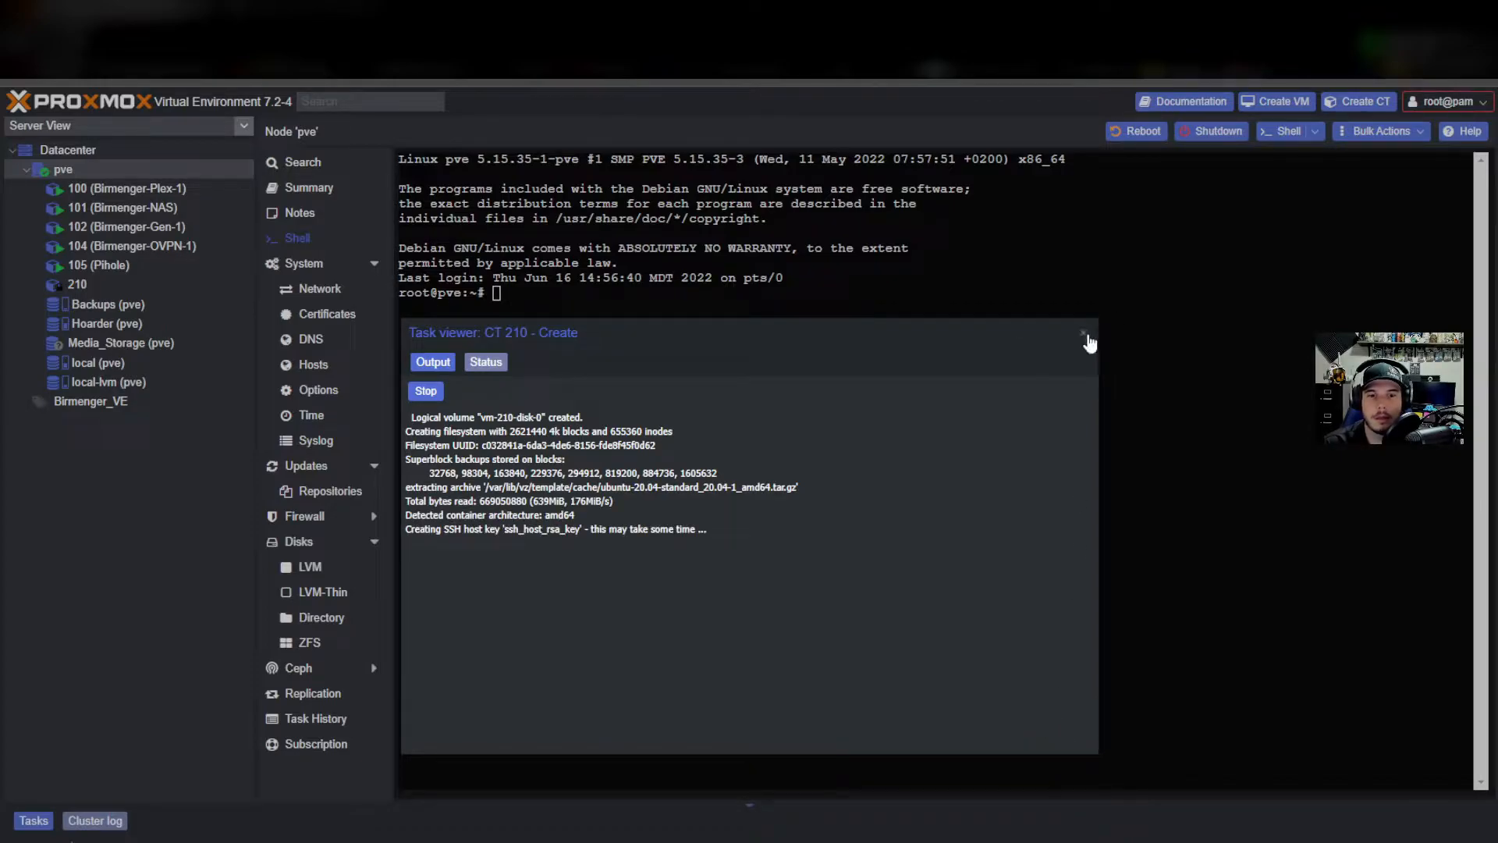
pyautogui.click(1084, 333)
pyautogui.click(98, 285)
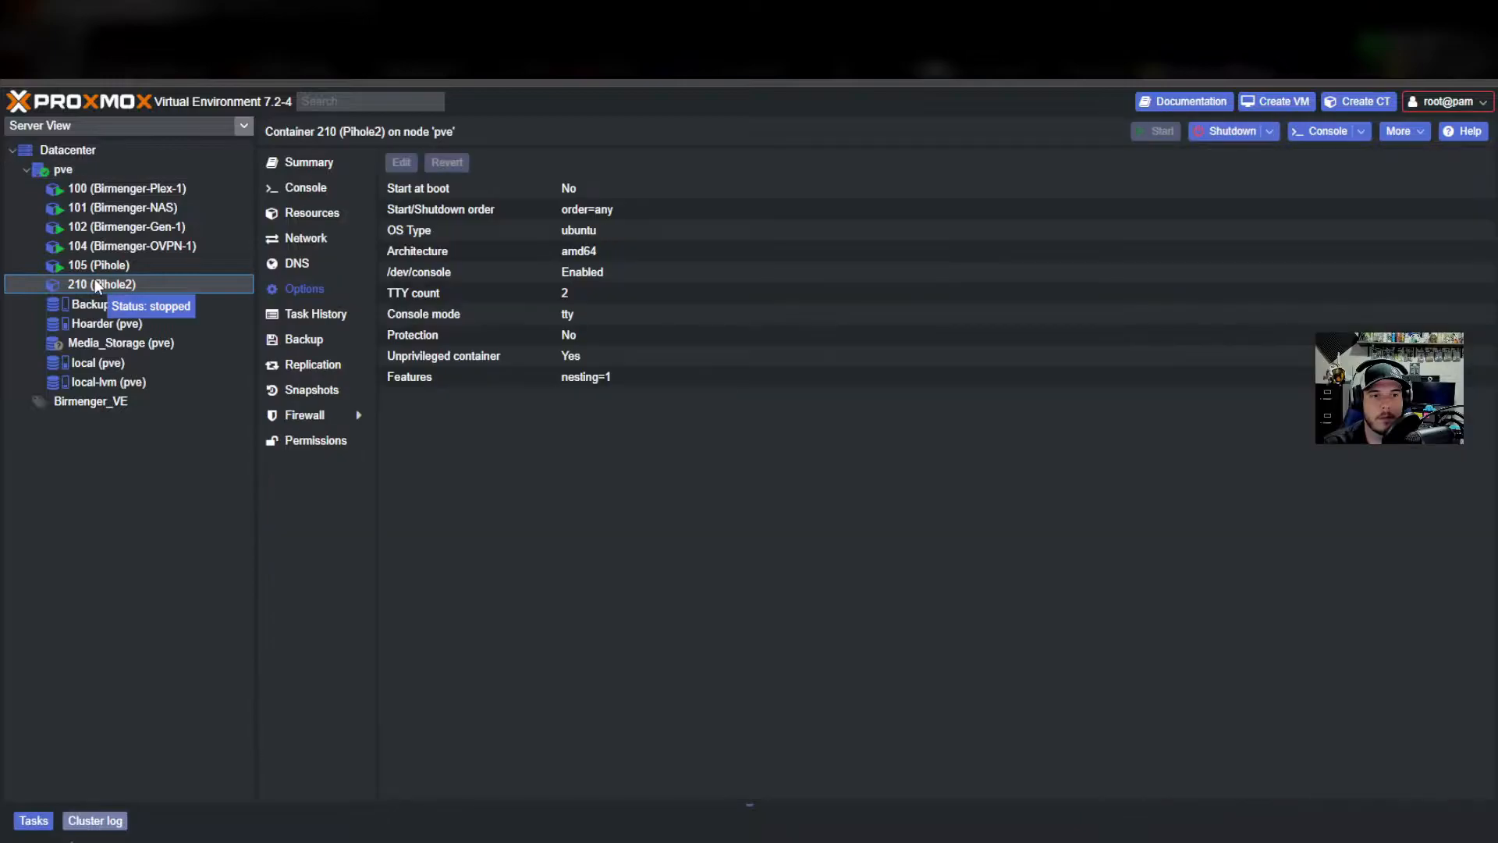
pyautogui.click(309, 191)
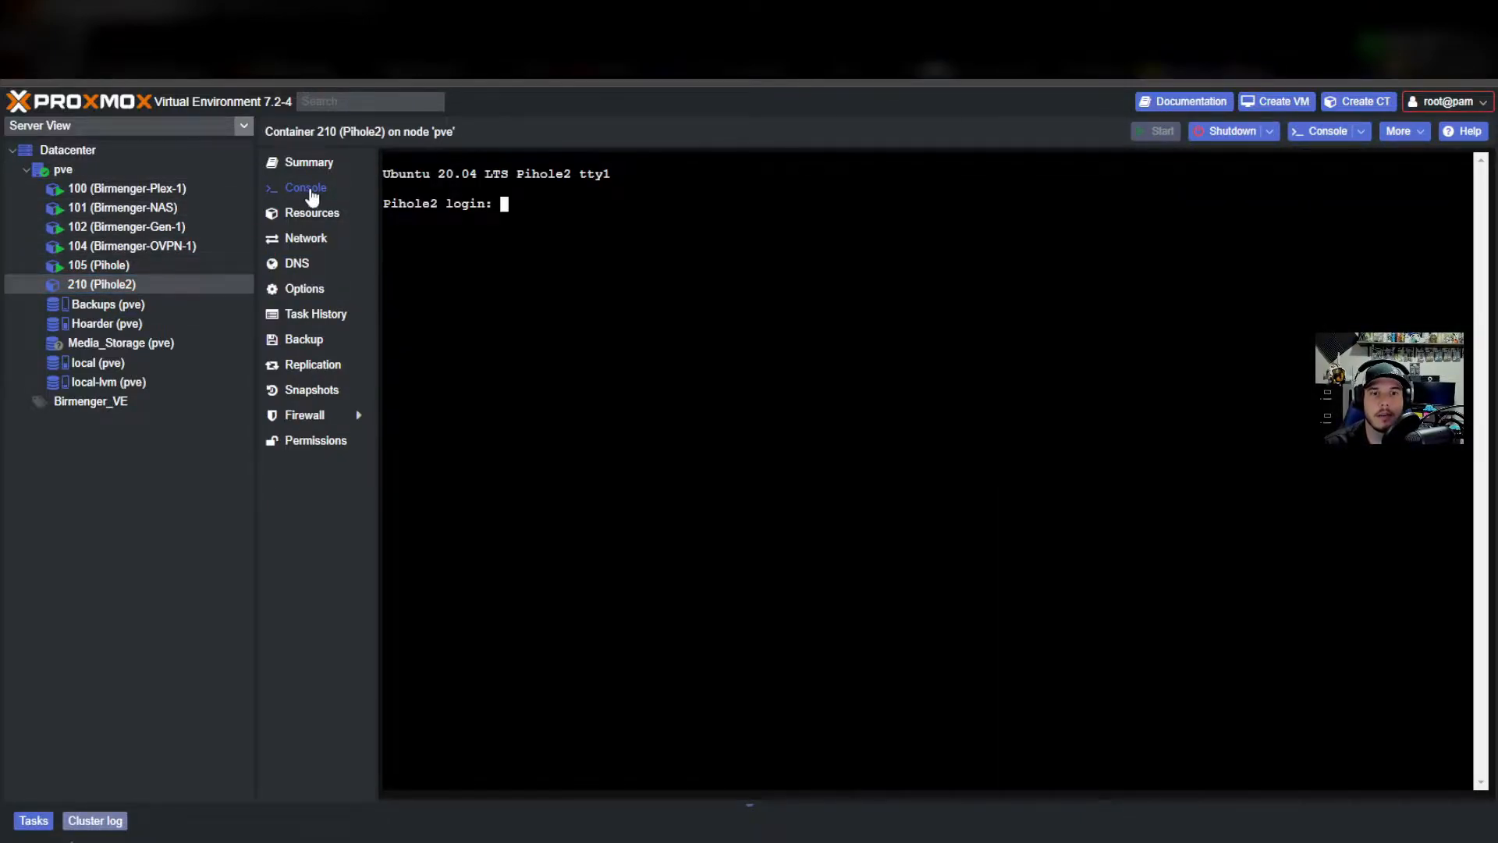
# Log in as root and run apt update to refresh the package lists.
pyautogui.write('root')
pyautogui.press('Return')
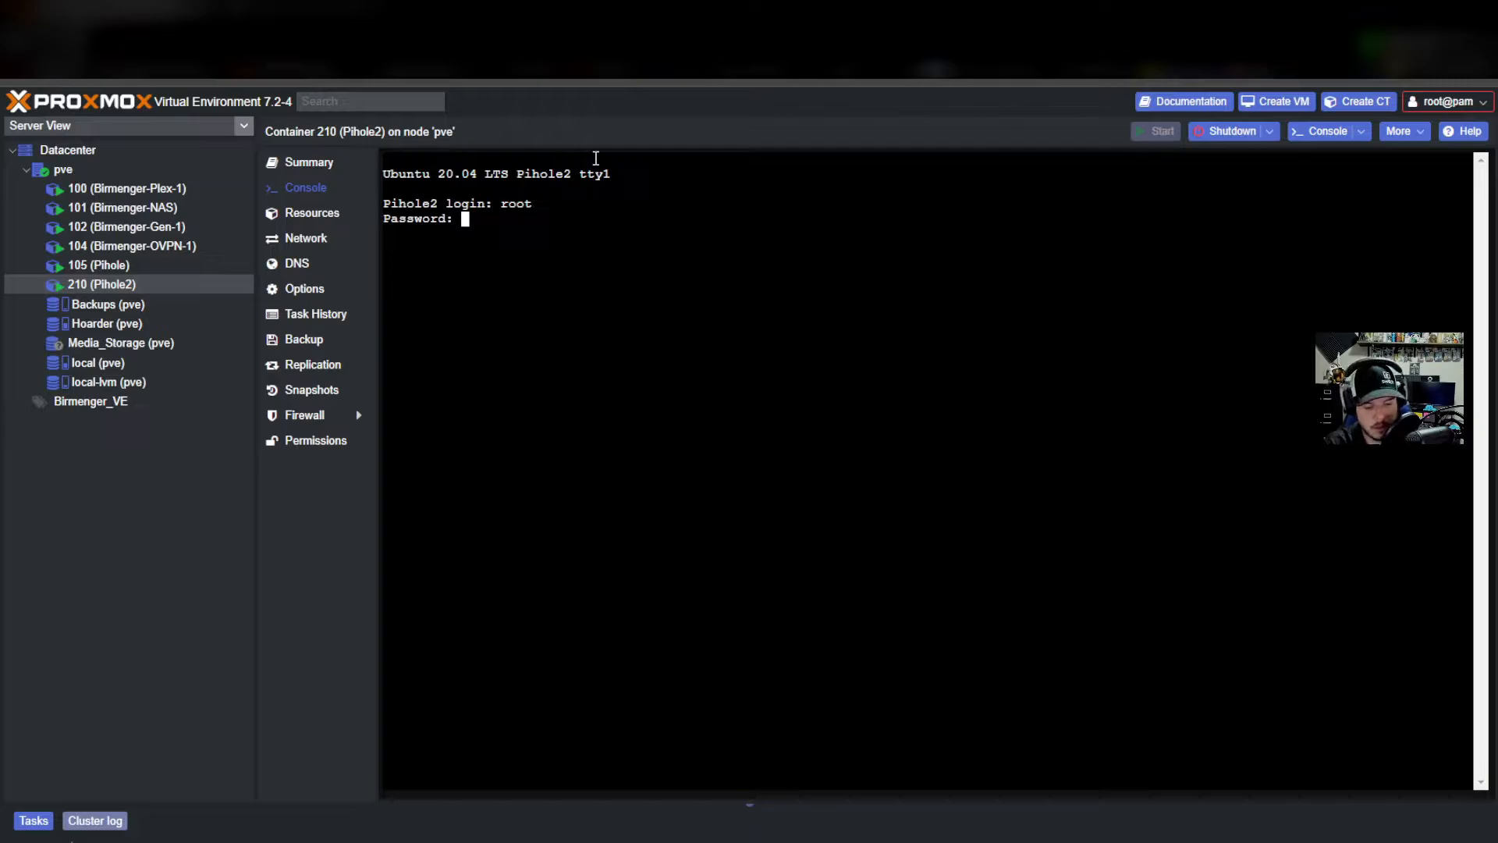
pyautogui.press('Return')
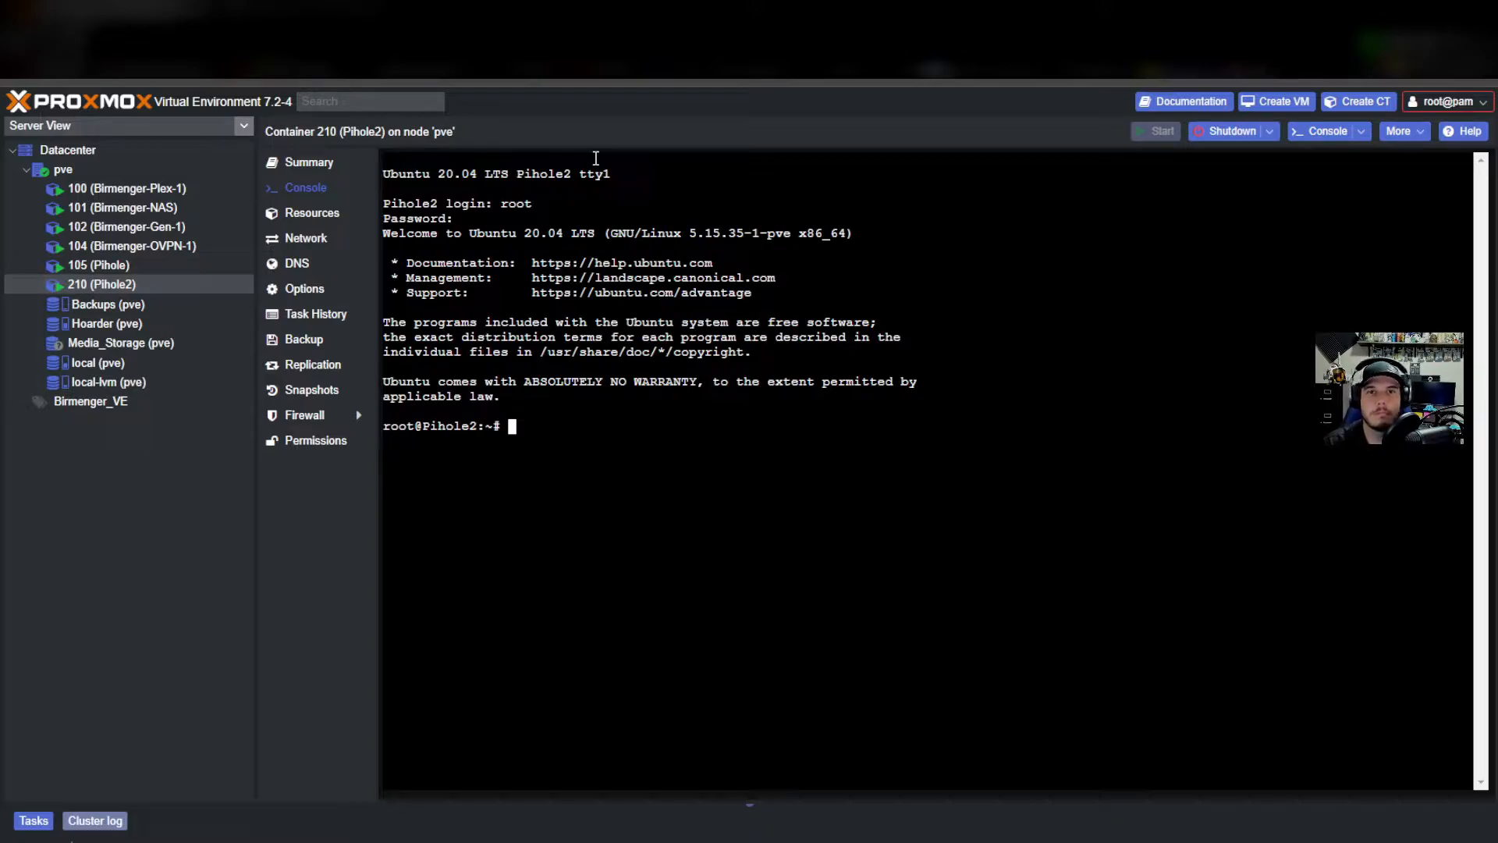
pyautogui.write('apt ')
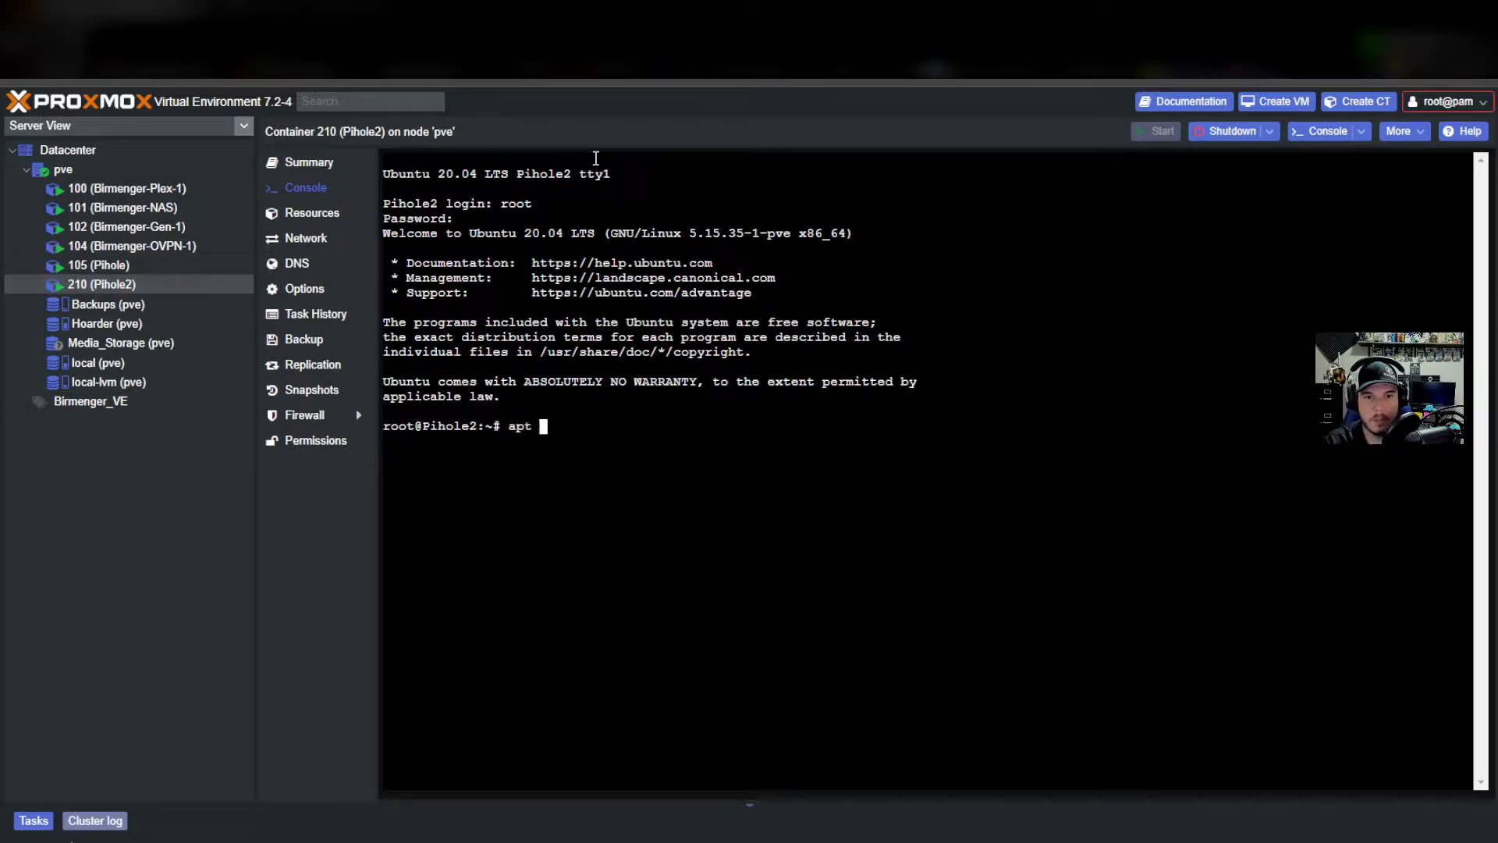
pyautogui.write('install')
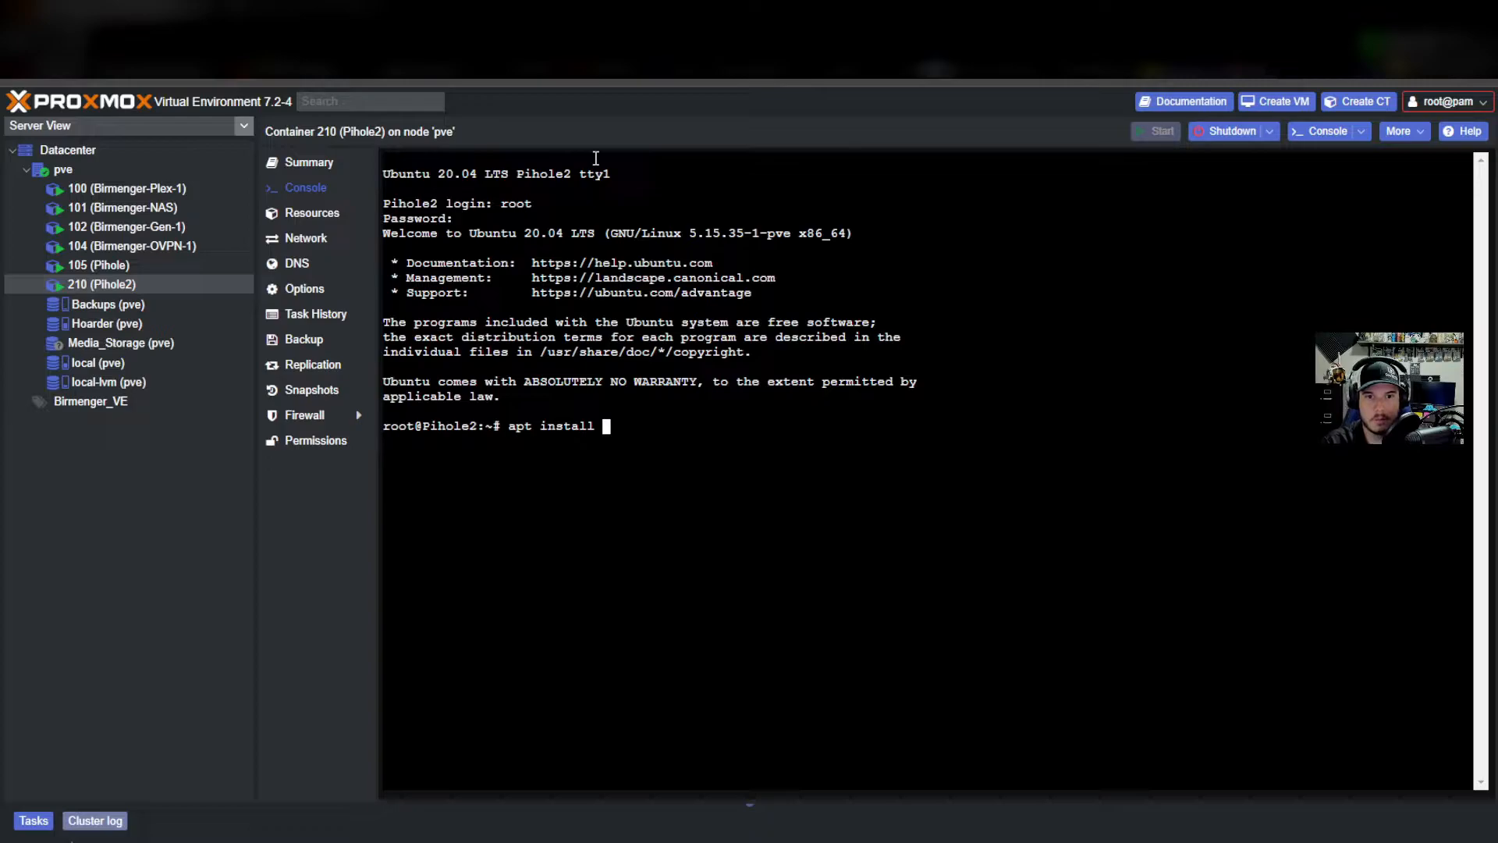
pyautogui.press('BackSpace')
pyautogui.press('BackSpace')
pyautogui.press('BackSpace')
pyautogui.press('BackSpace')
pyautogui.press('BackSpace')
pyautogui.press('BackSpace')
pyautogui.press('BackSpace')
pyautogui.press('BackSpace')
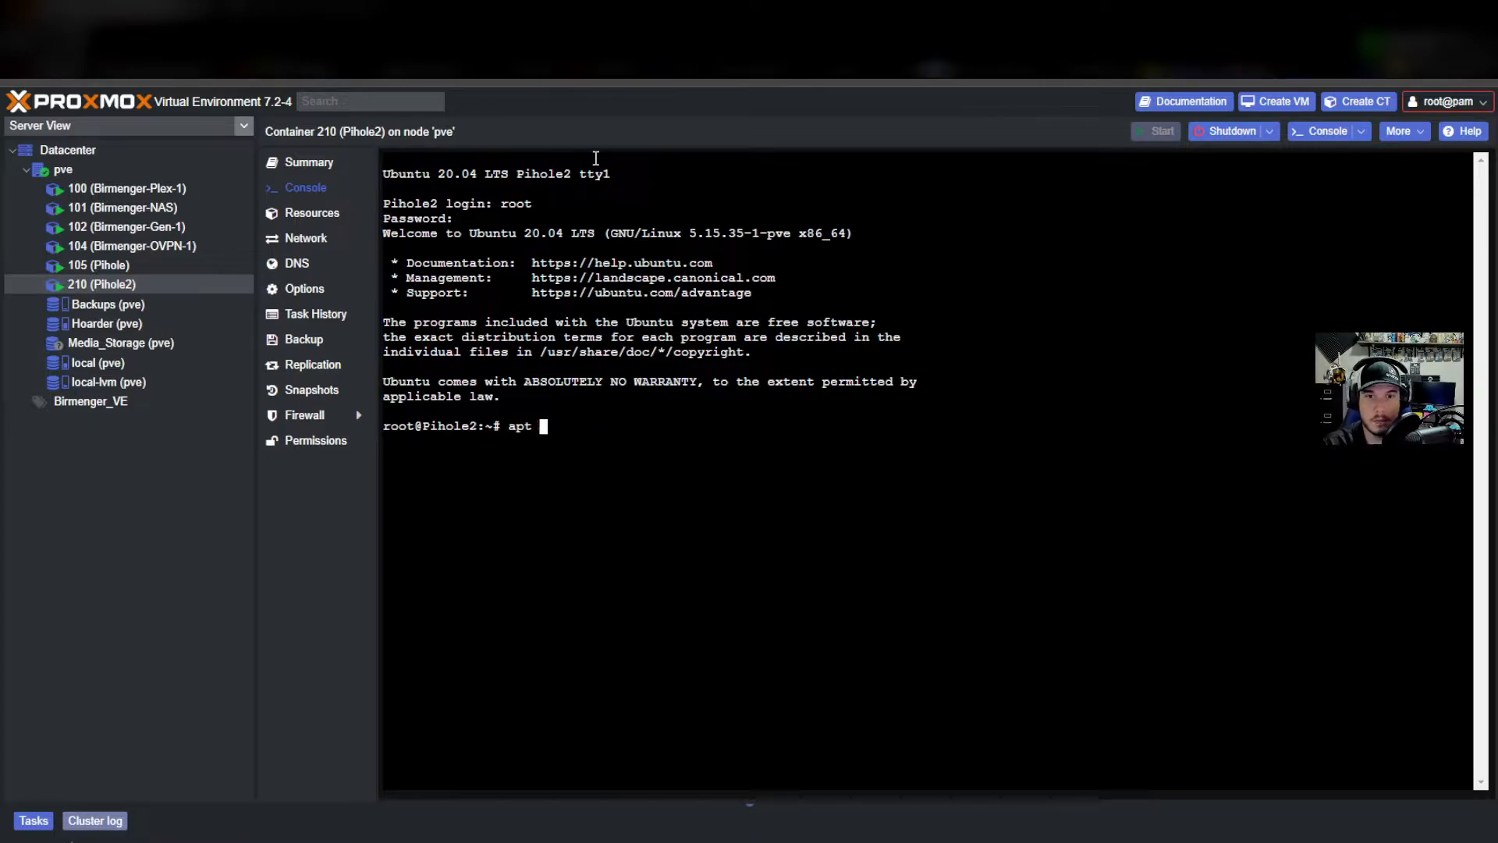
pyautogui.write('upgrad')
pyautogui.press('BackSpace')
pyautogui.press('BackSpace')
pyautogui.press('BackSpace')
pyautogui.press('BackSpace')
pyautogui.press('BackSpace')
pyautogui.write('pdate')
pyautogui.press('Return')
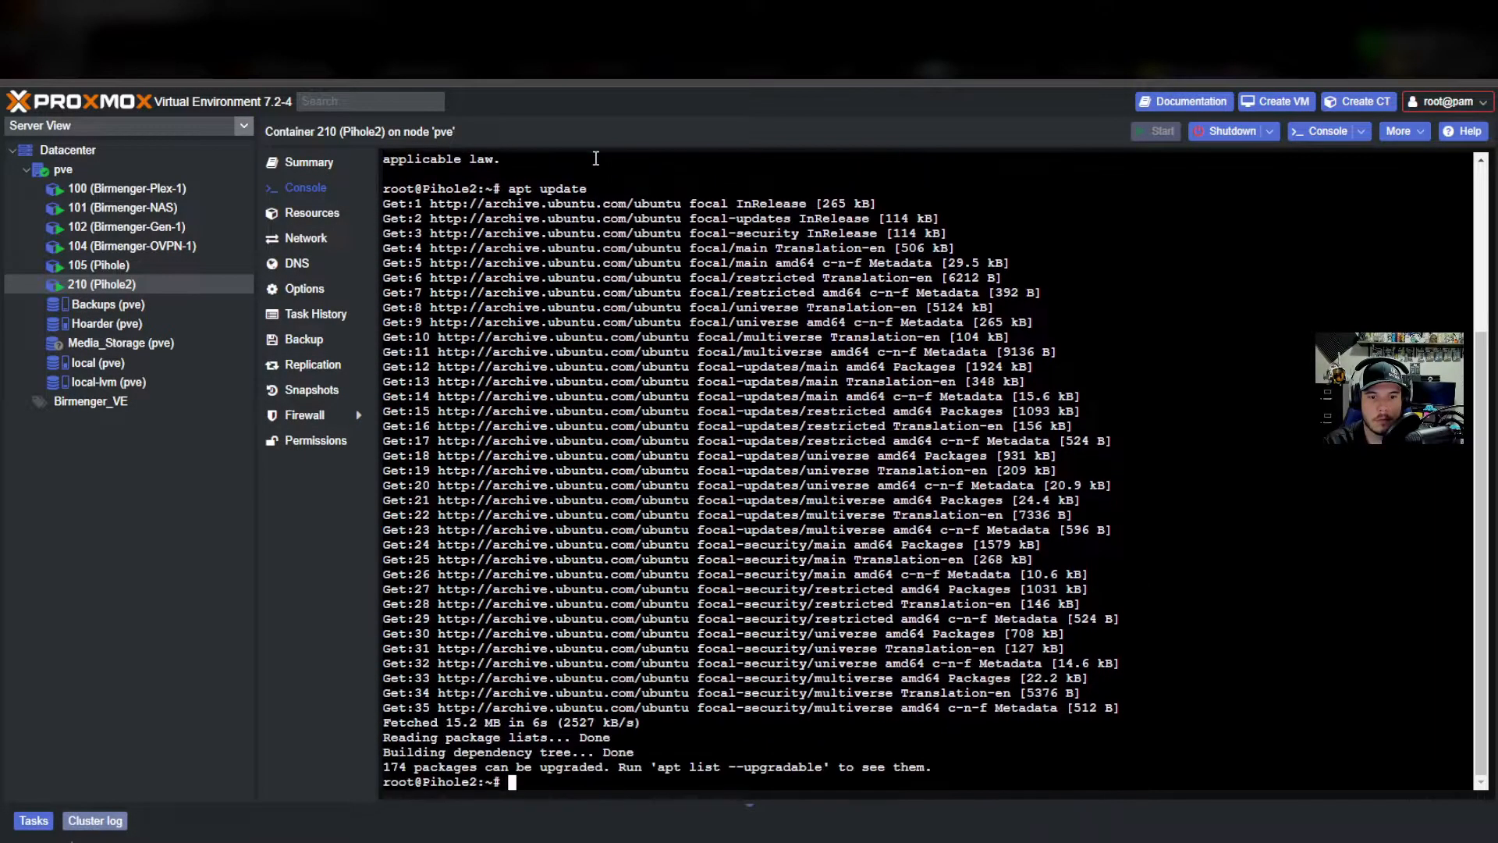
pyautogui.write('apt')
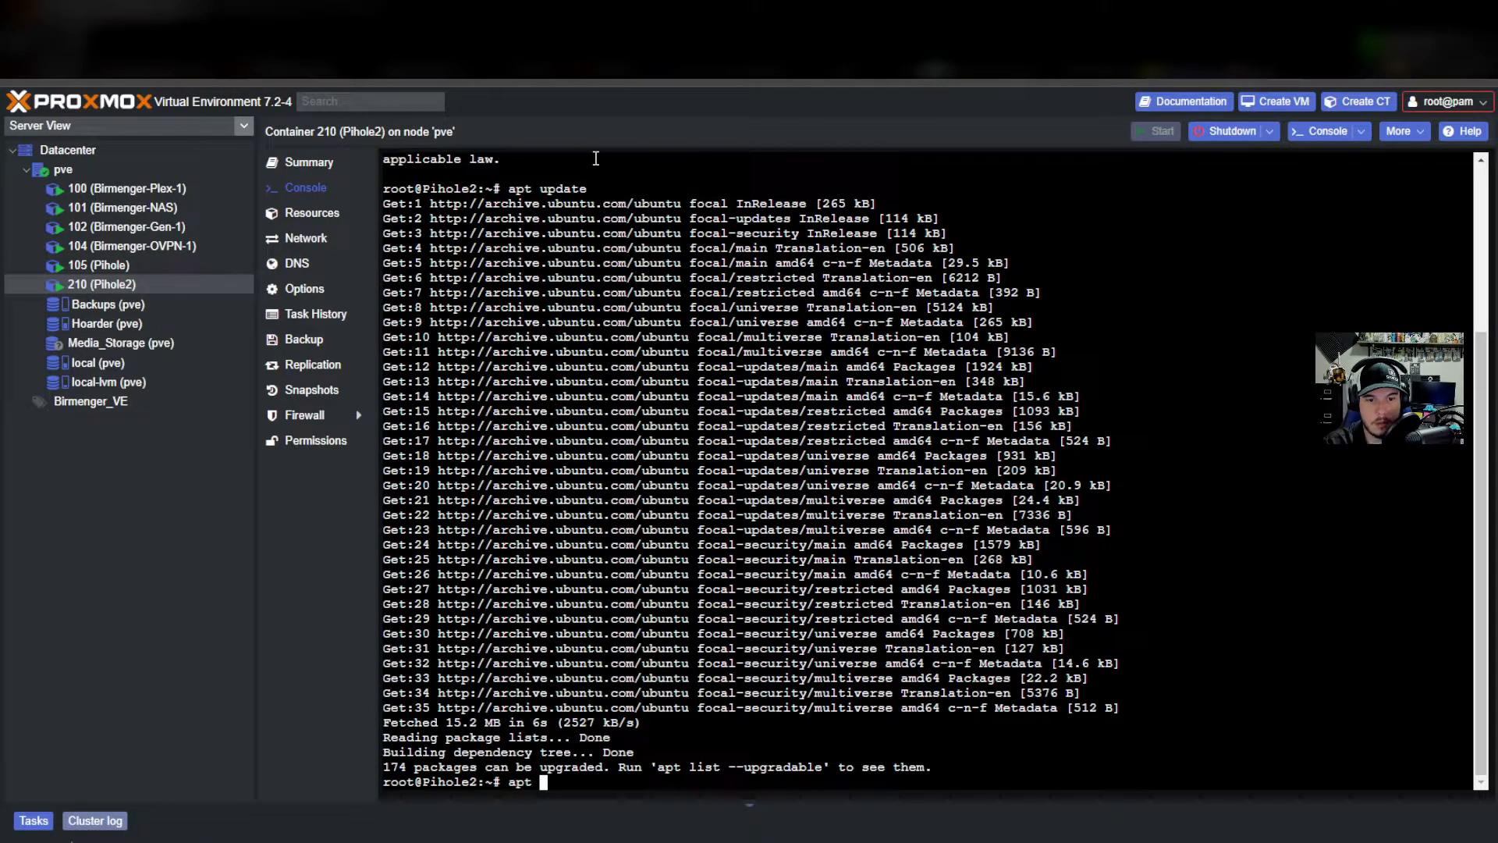
pyautogui.write(' up')
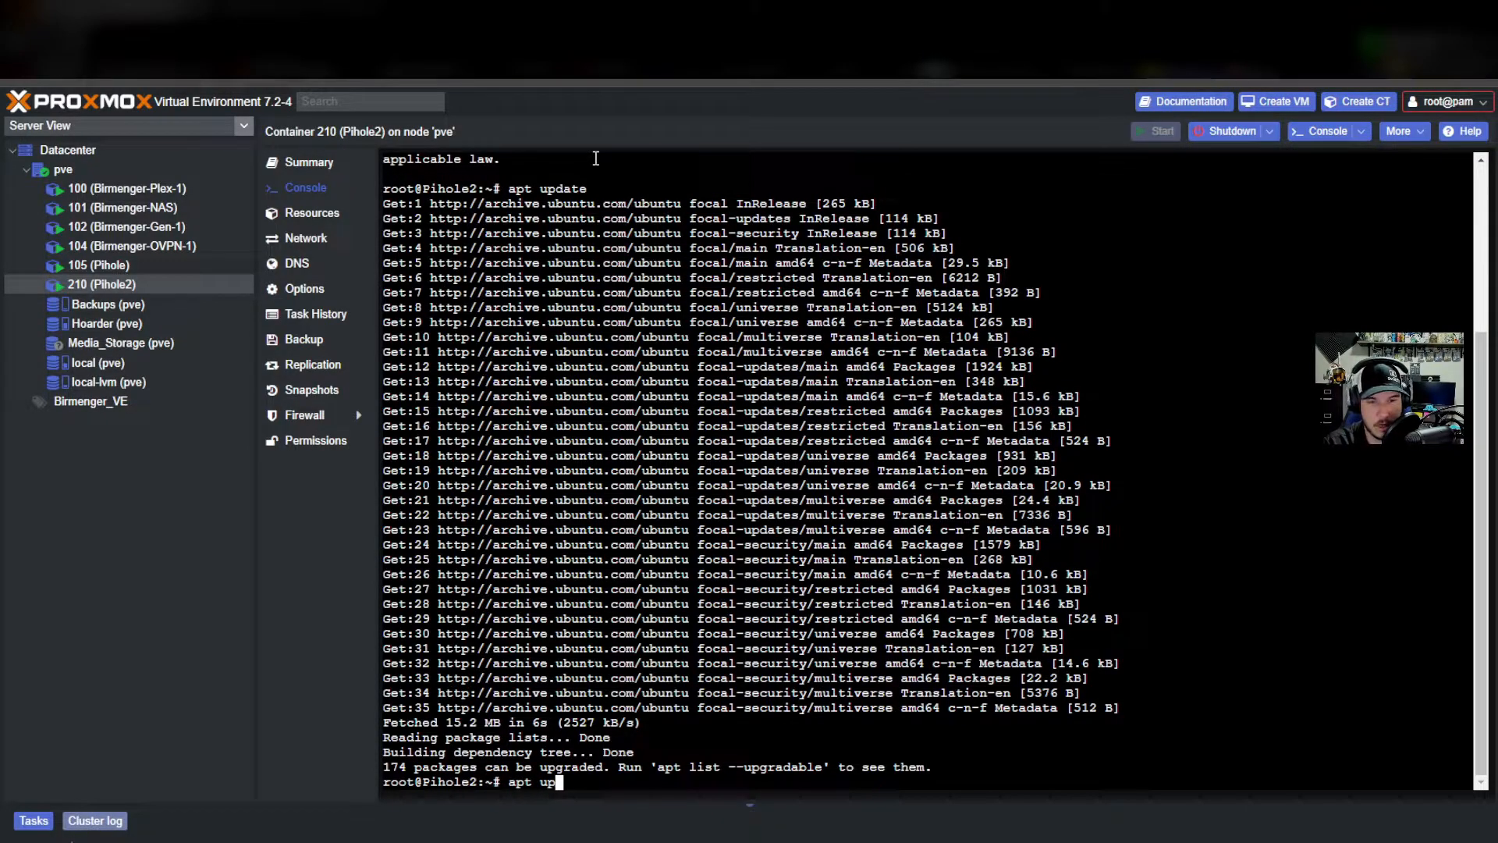
pyautogui.write('grade -')
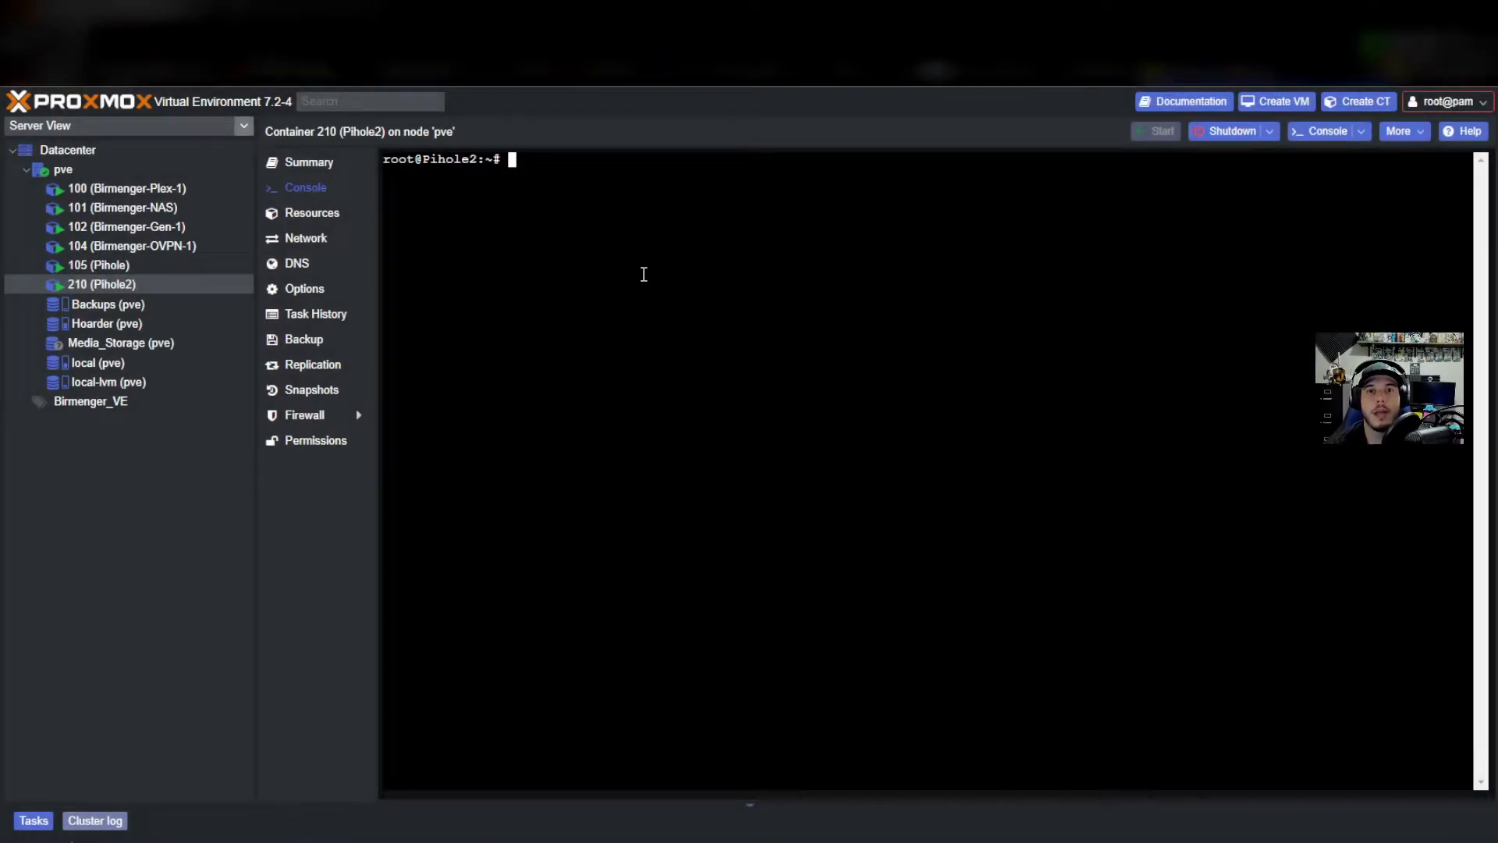
pyautogui.write('a')
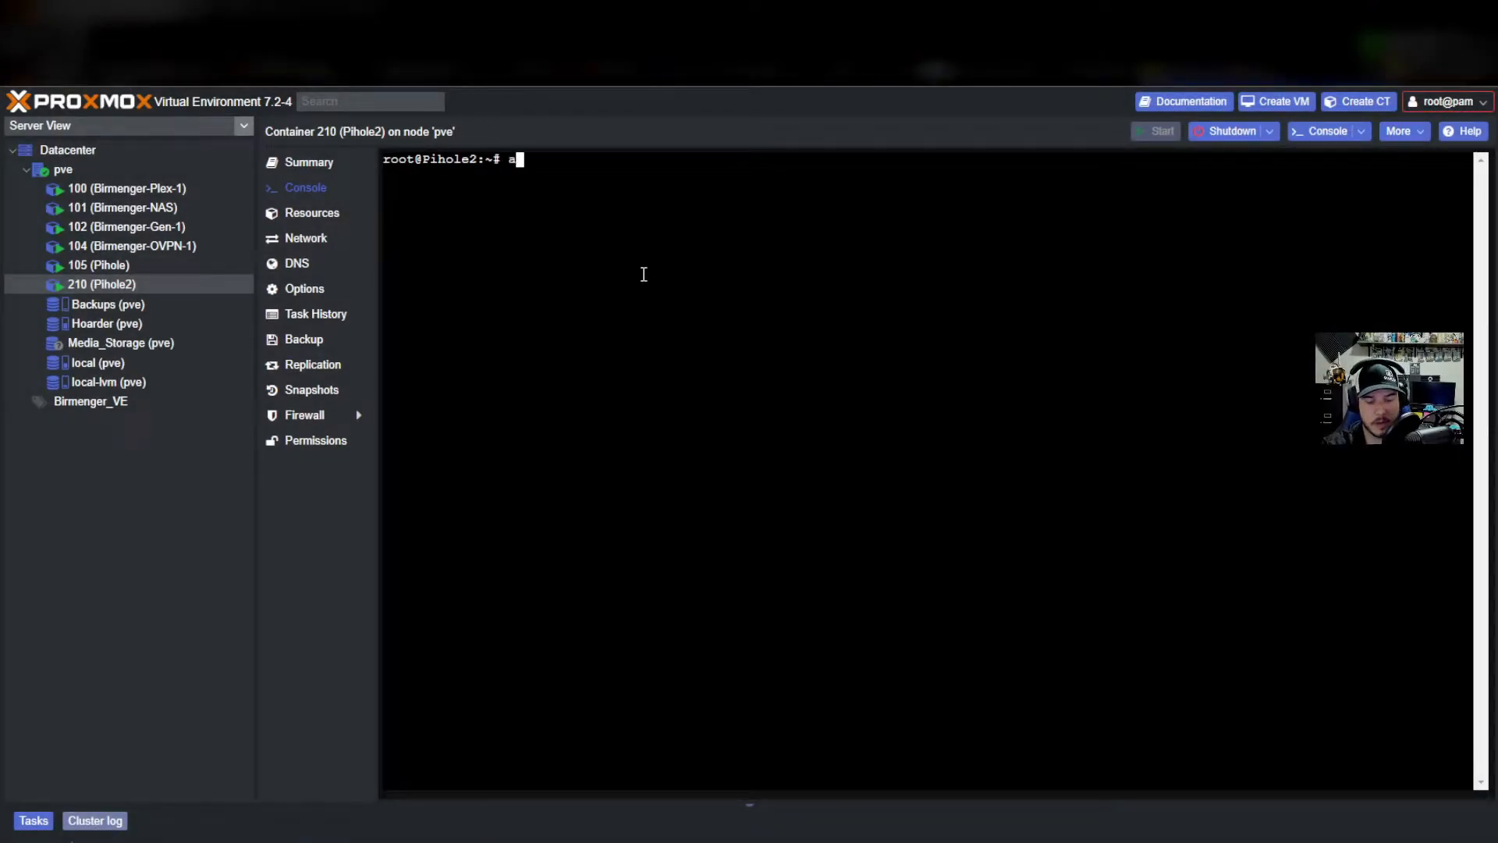
pyautogui.write('pt install curkl')
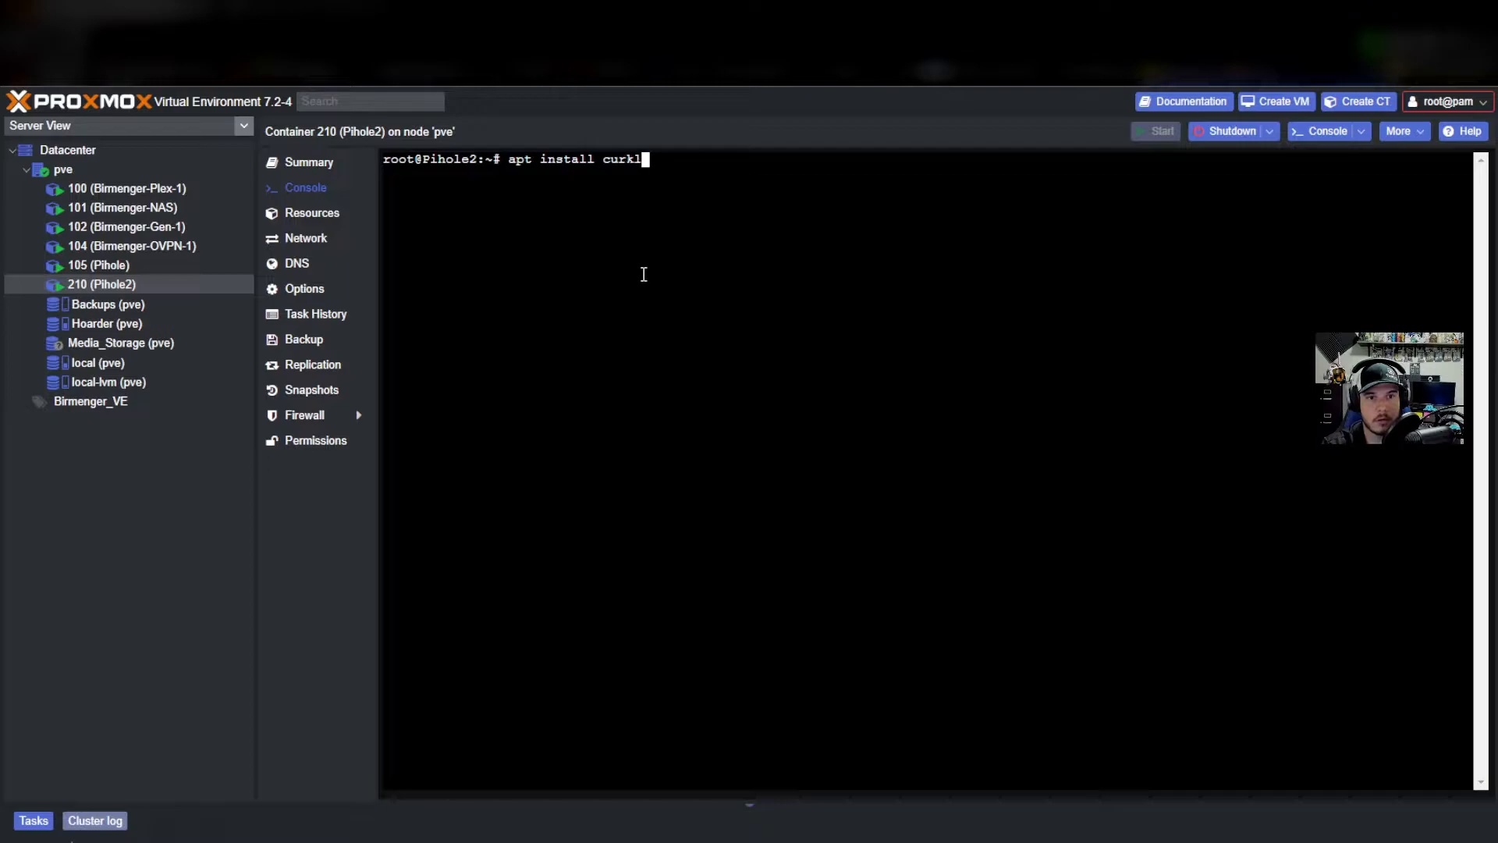
pyautogui.press('BackSpace')
pyautogui.press('BackSpace')
pyautogui.write('l')
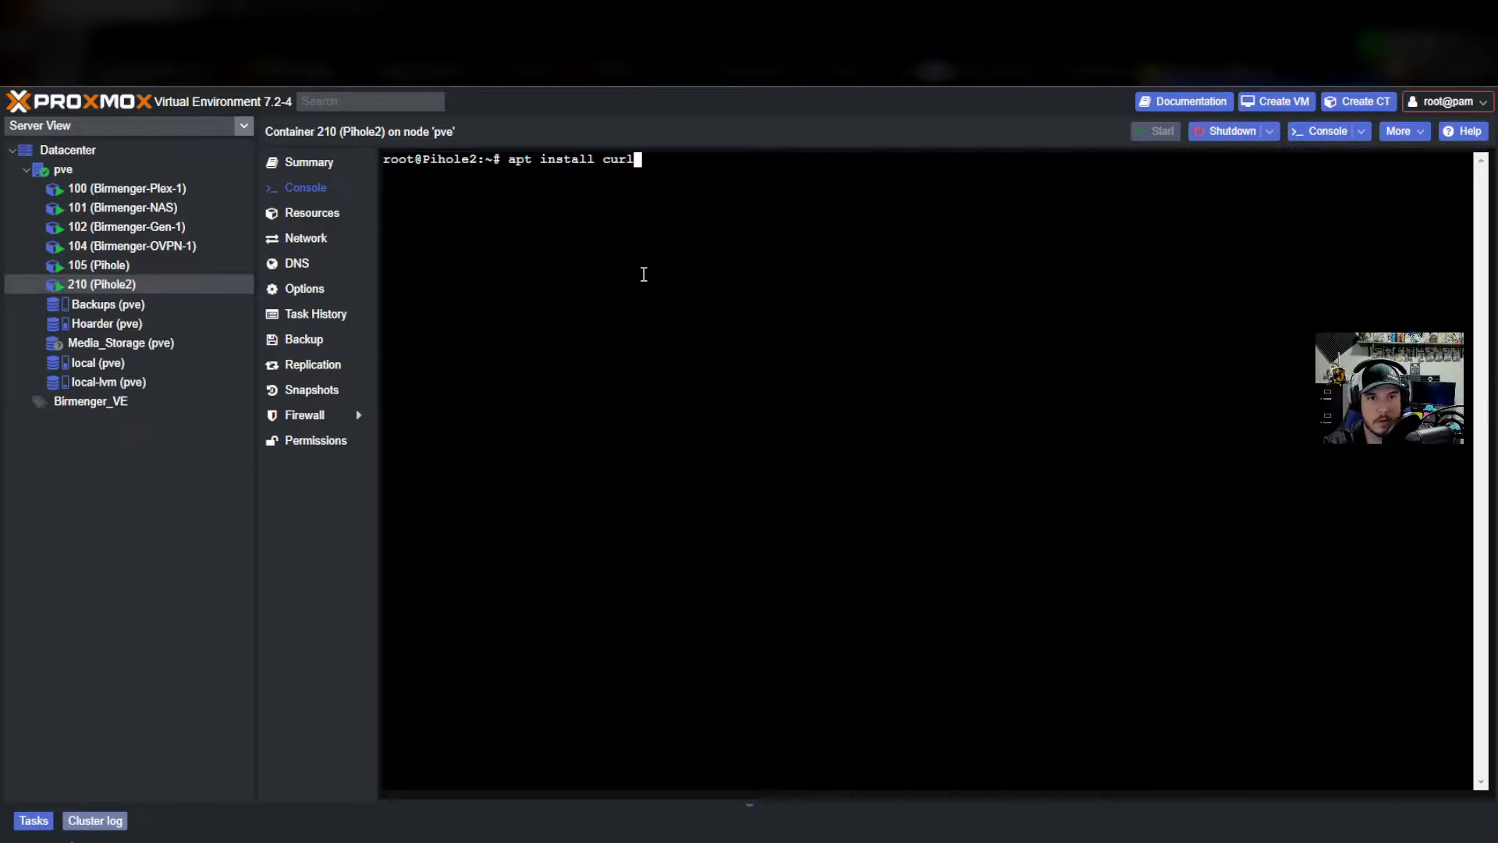
pyautogui.press('Return')
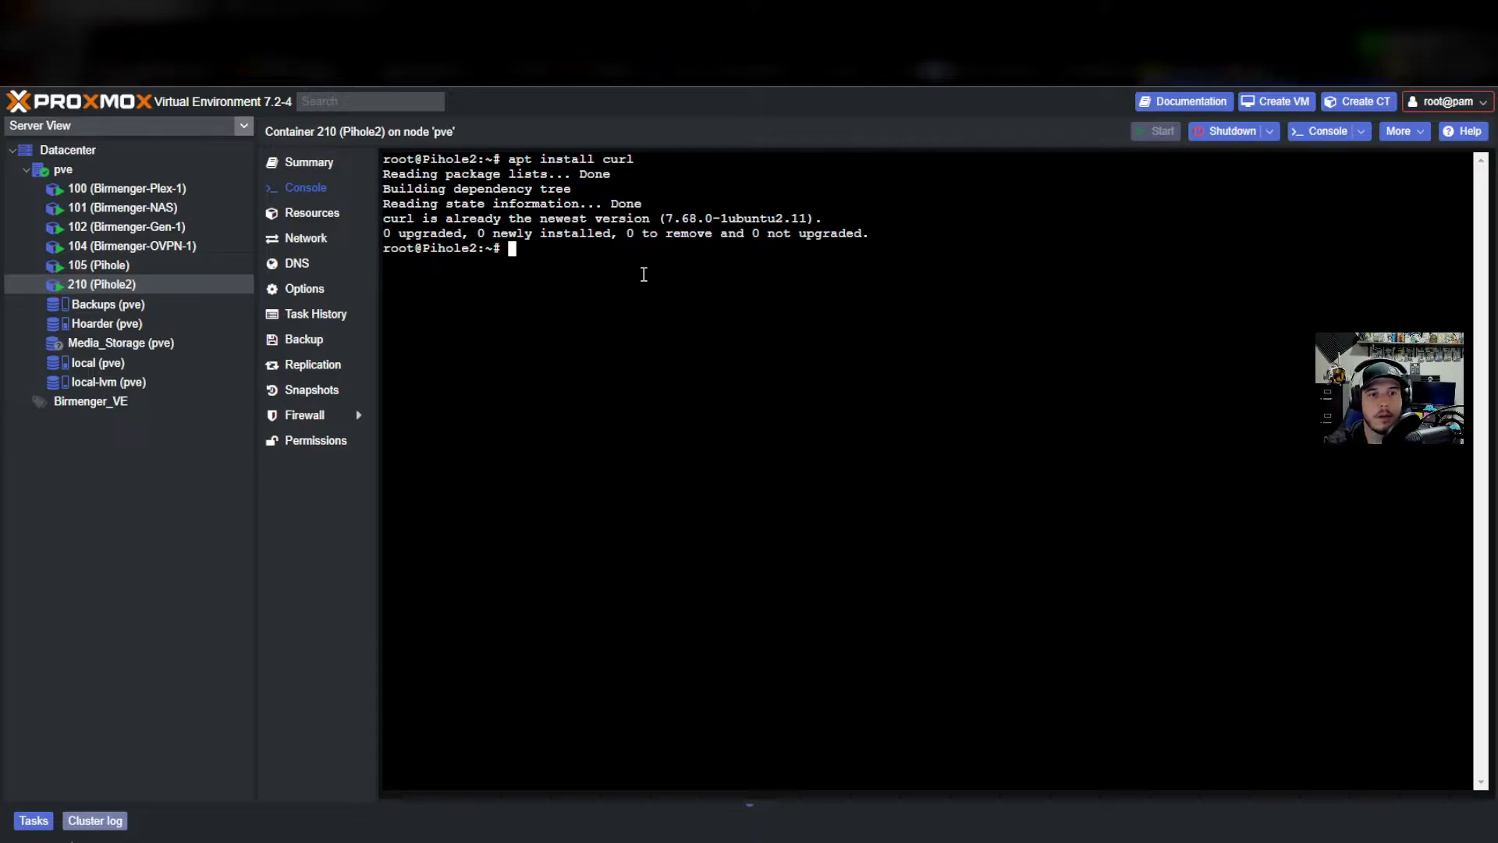
pyautogui.write('curl -sSL https://install.pi-hole.net | bash')
pyautogui.press('Return')
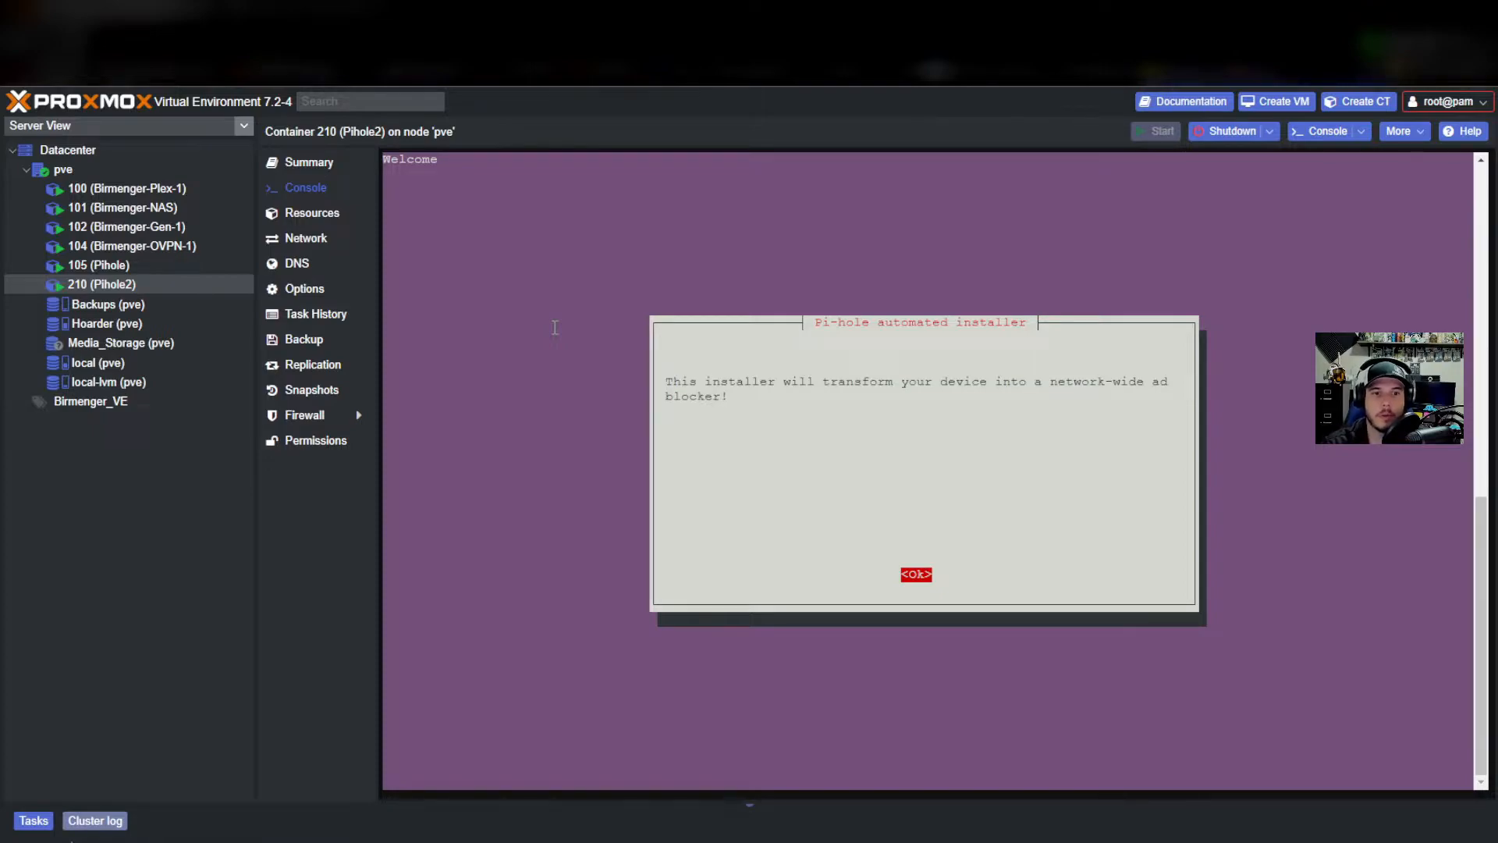
# Accept the intro screens, choose Cloudflare (DNSSEC) upstream, keep StevenBlack blocklist and web admin interface.
pyautogui.press('Return')
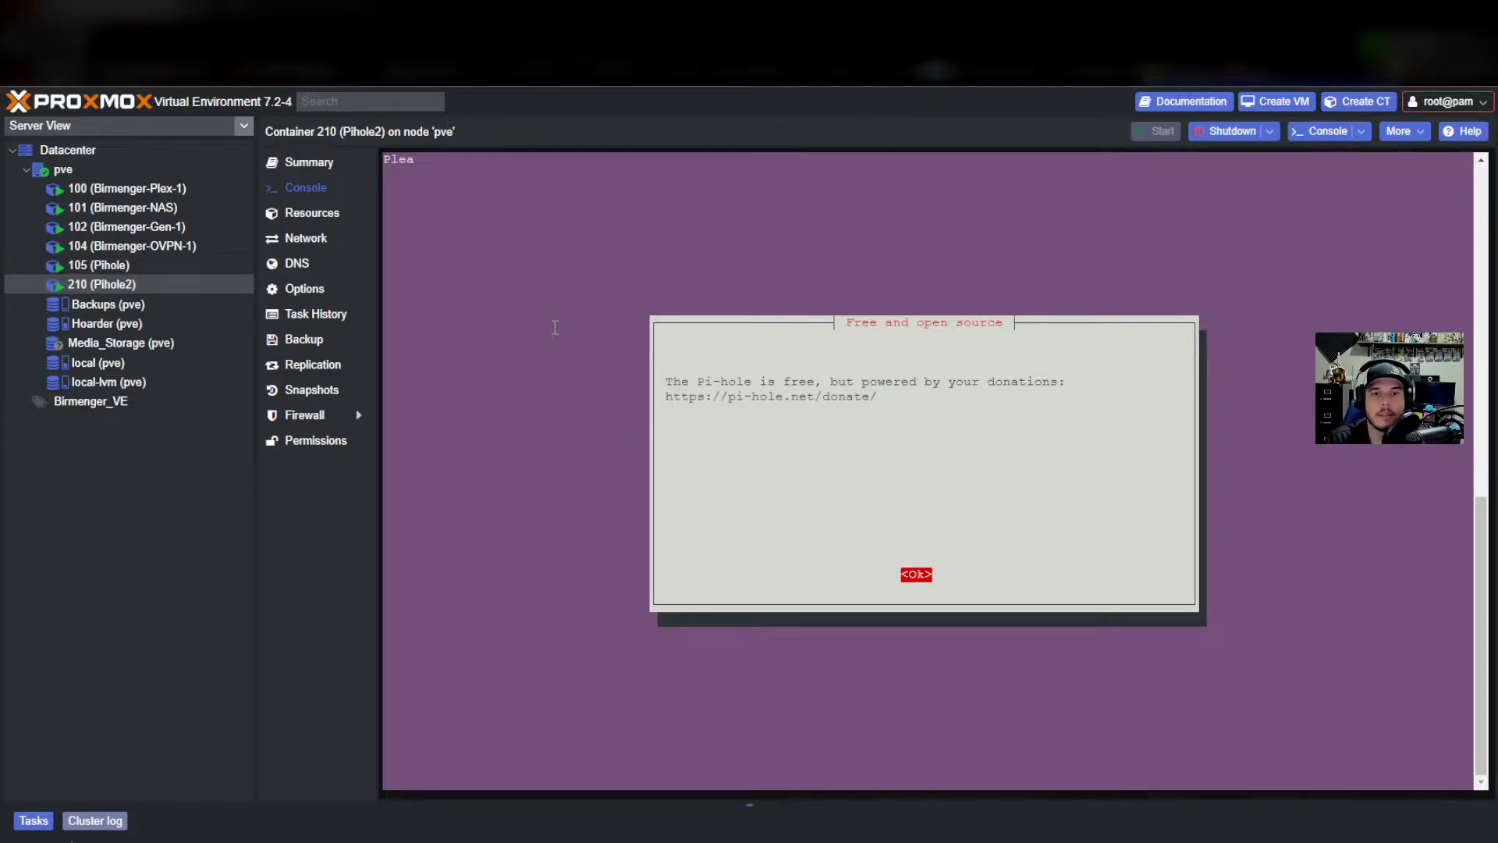
pyautogui.press('Return')
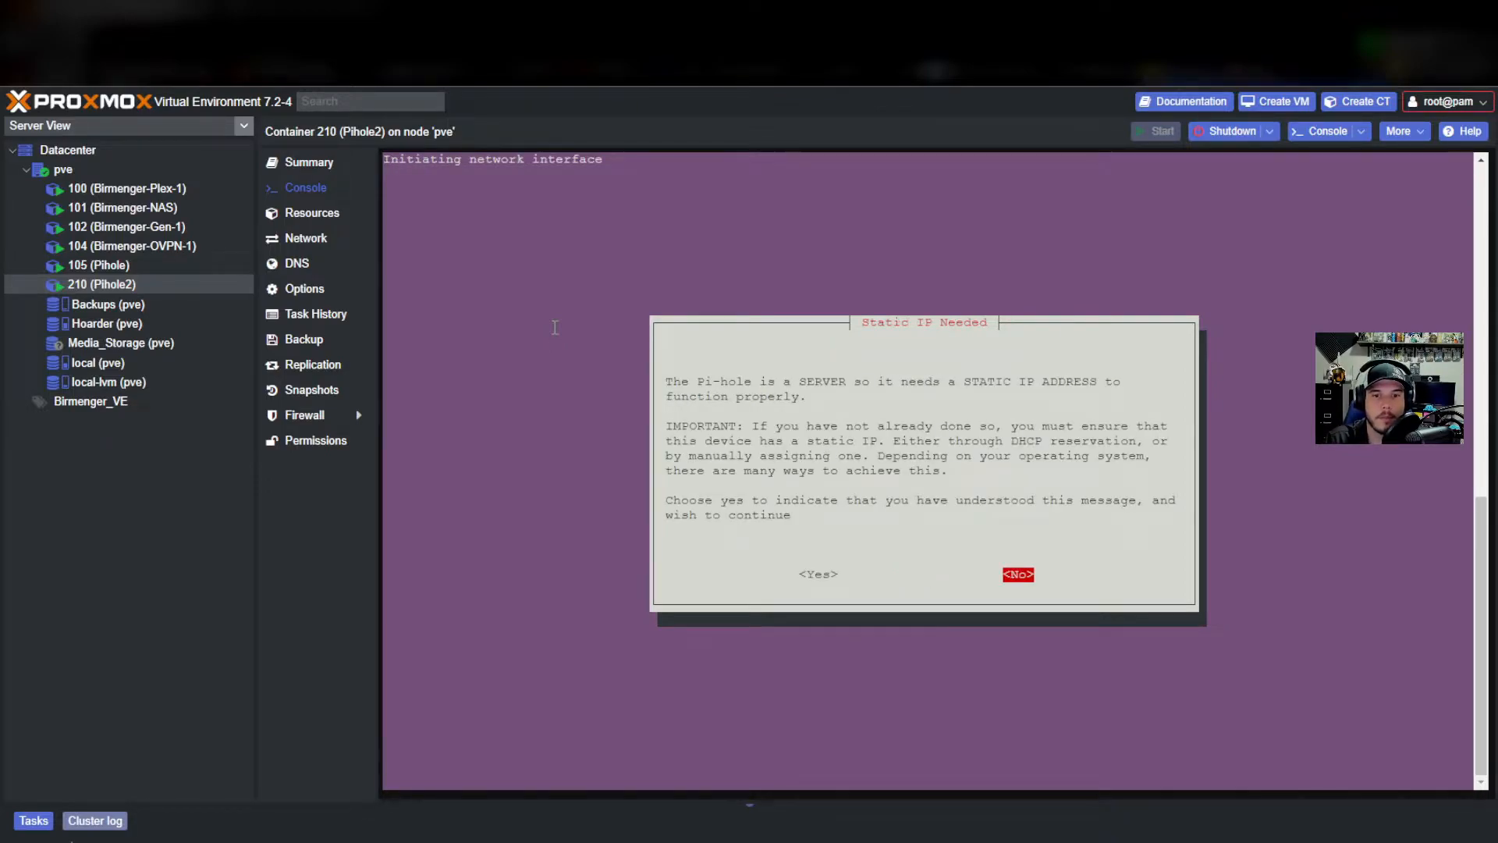
pyautogui.press('Left')
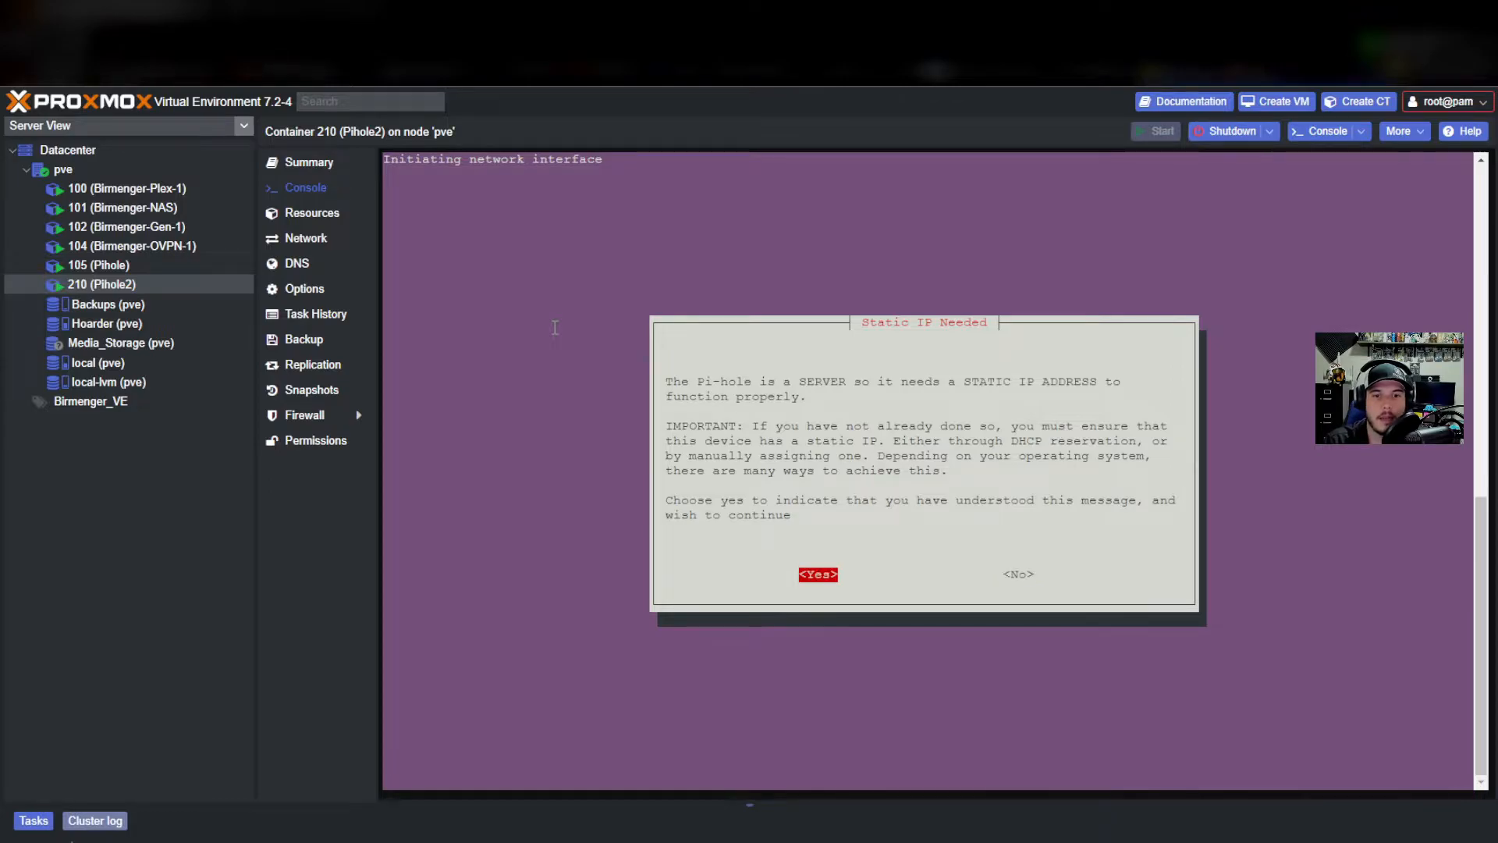
pyautogui.press('Return')
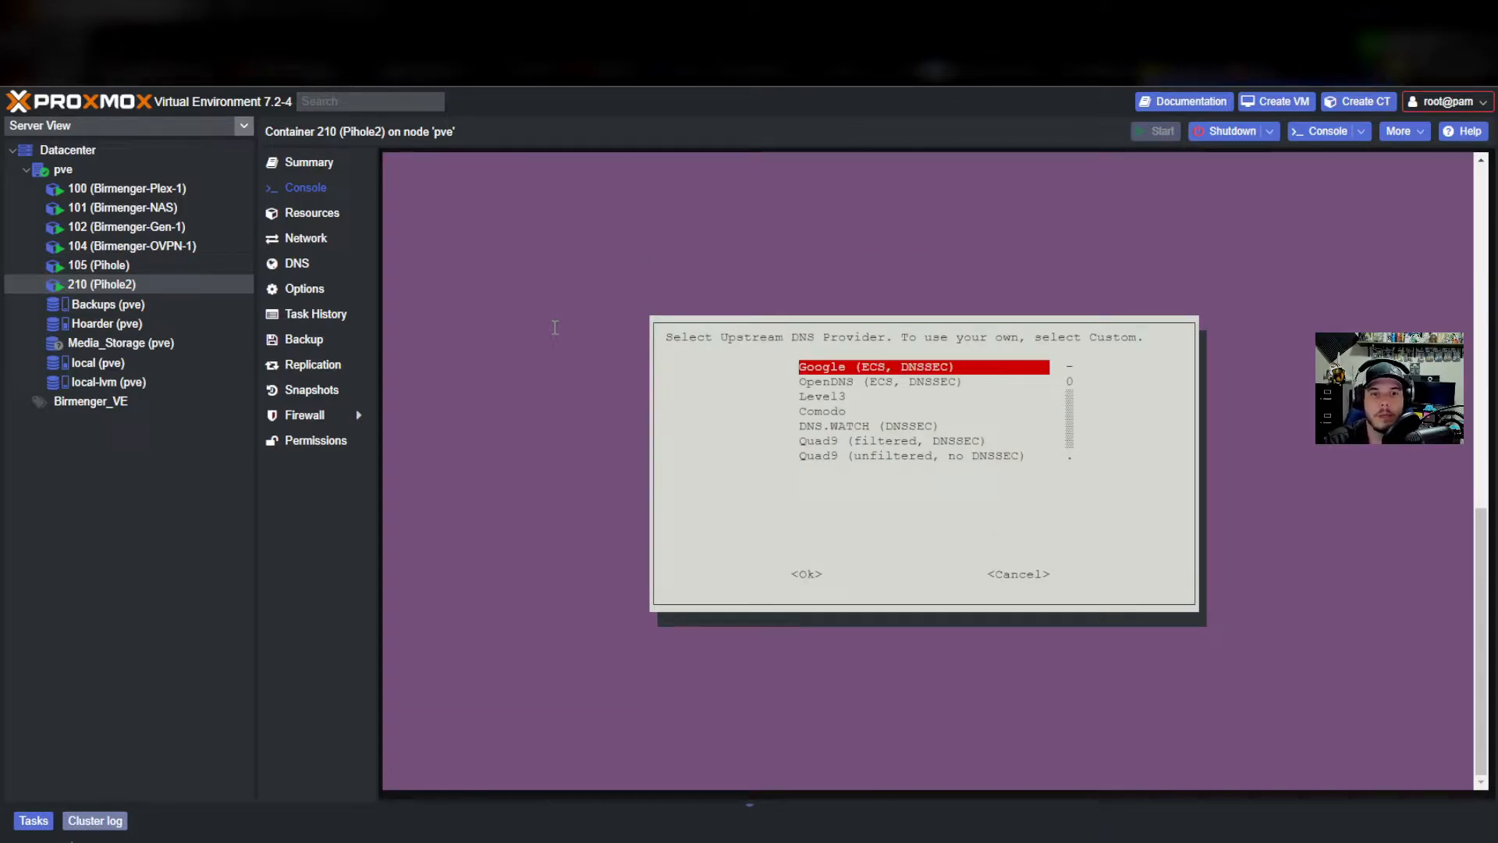
pyautogui.press('Down')
pyautogui.press('Down')
pyautogui.press('Down')
pyautogui.press('Down')
pyautogui.press('Down')
pyautogui.press('Down')
pyautogui.press('Down')
pyautogui.press('Down')
pyautogui.press('Down')
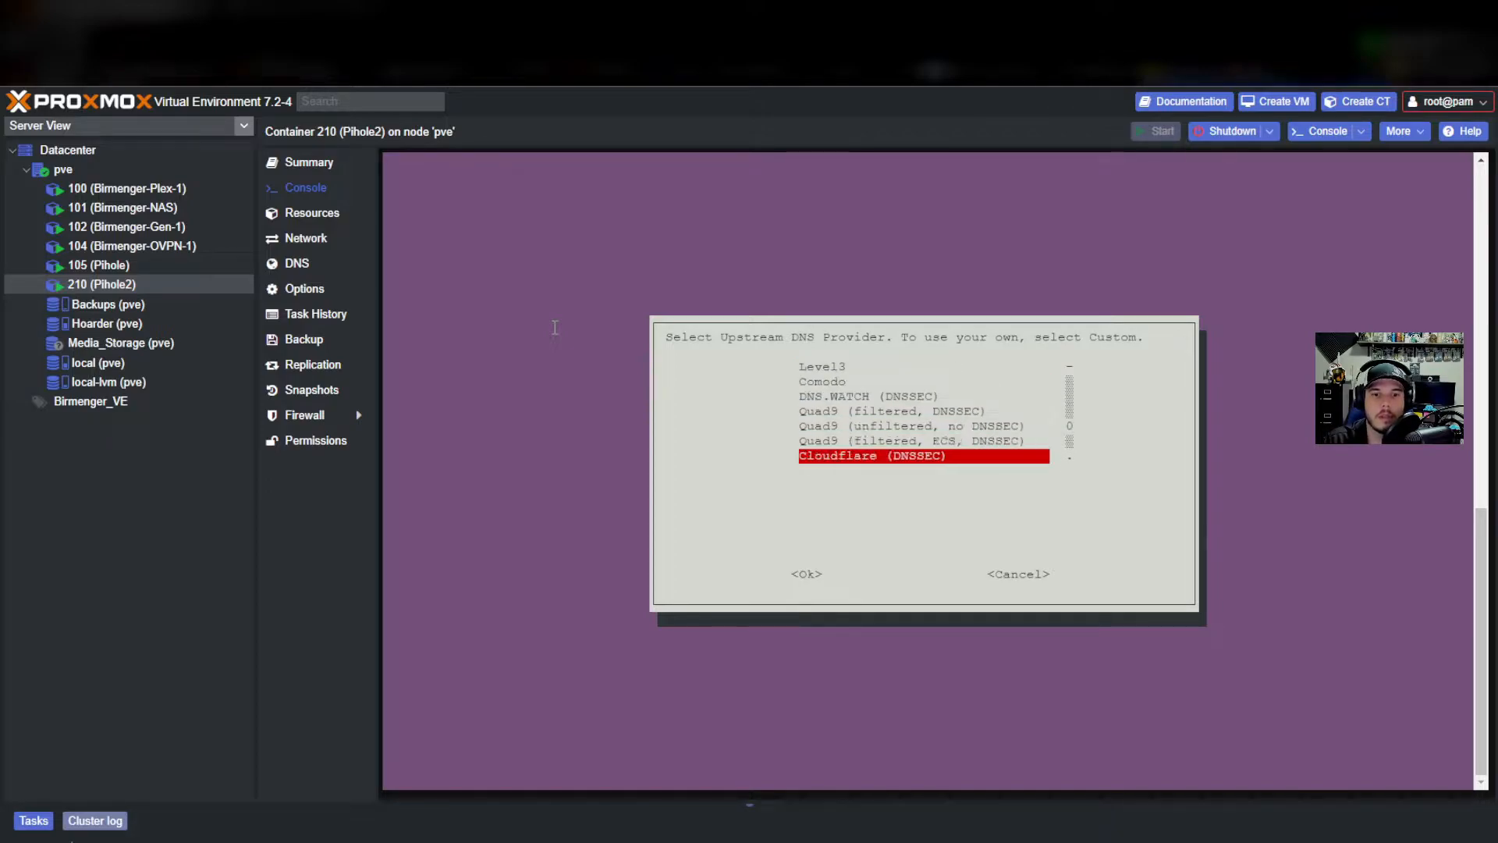
pyautogui.press('Up')
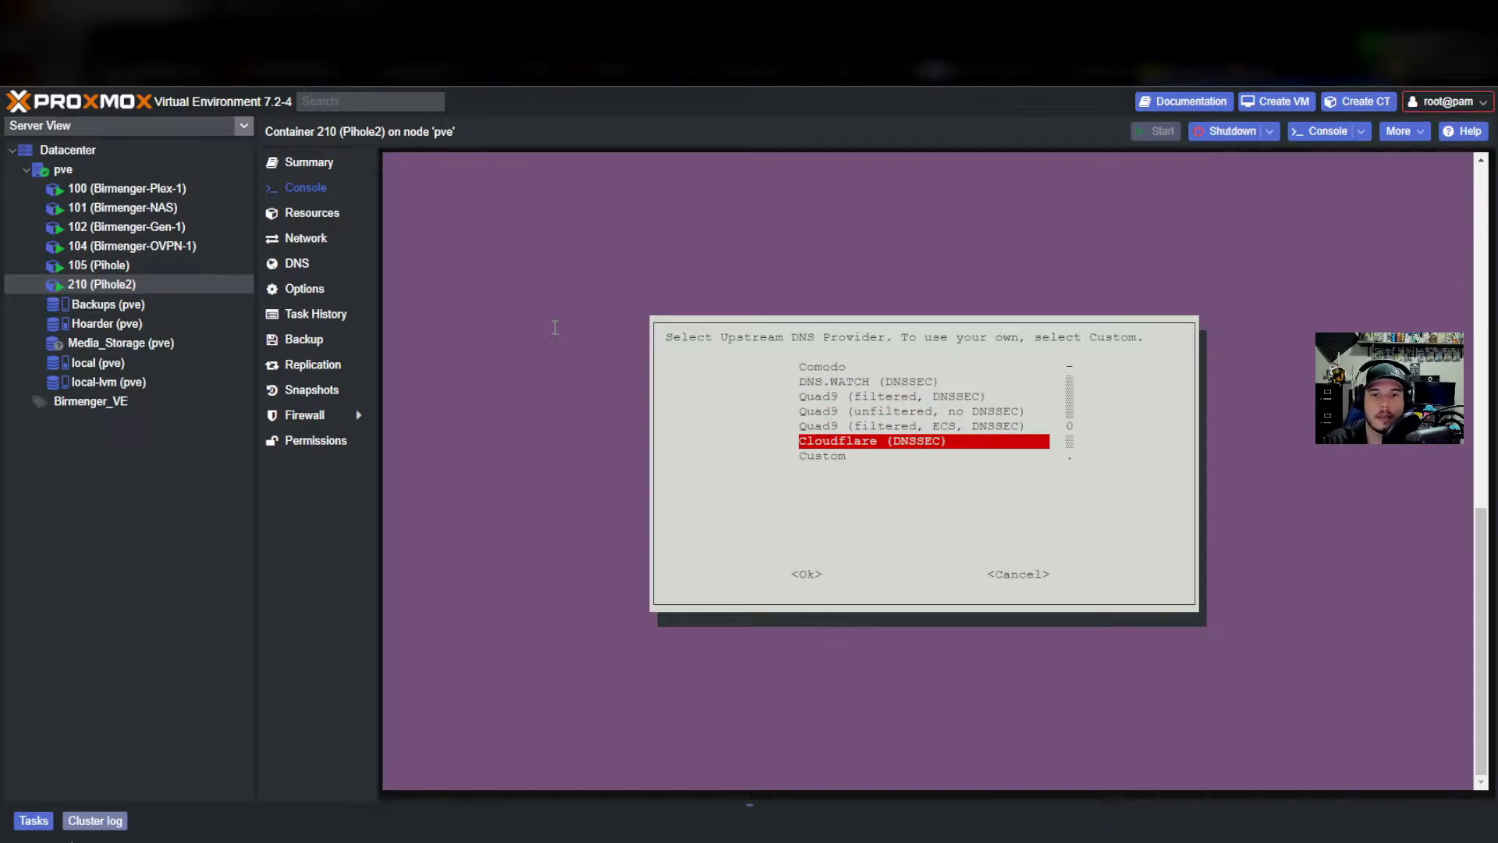
pyautogui.press('Return')
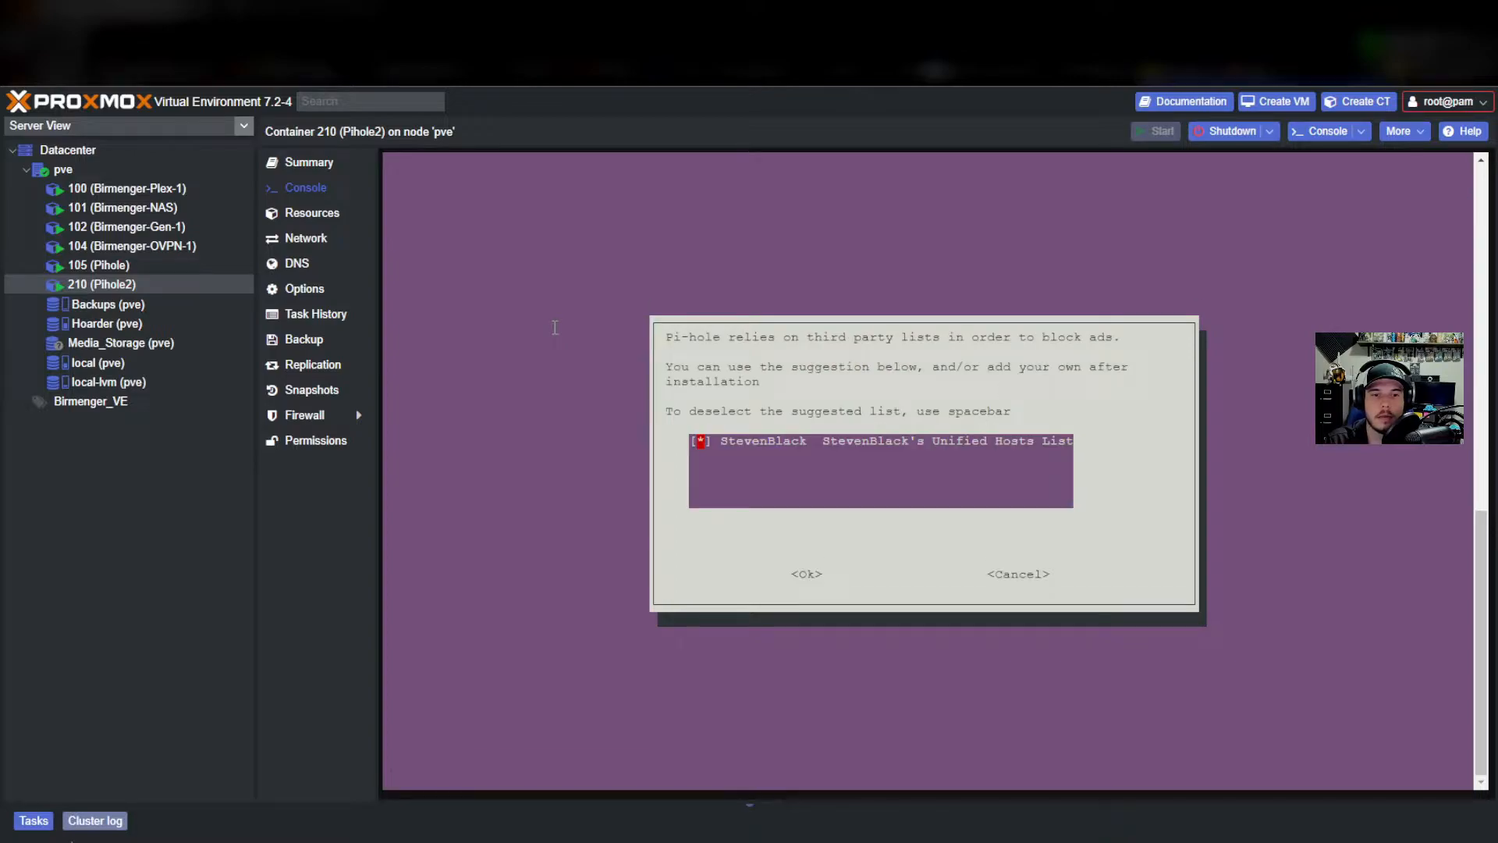
pyautogui.press('Return')
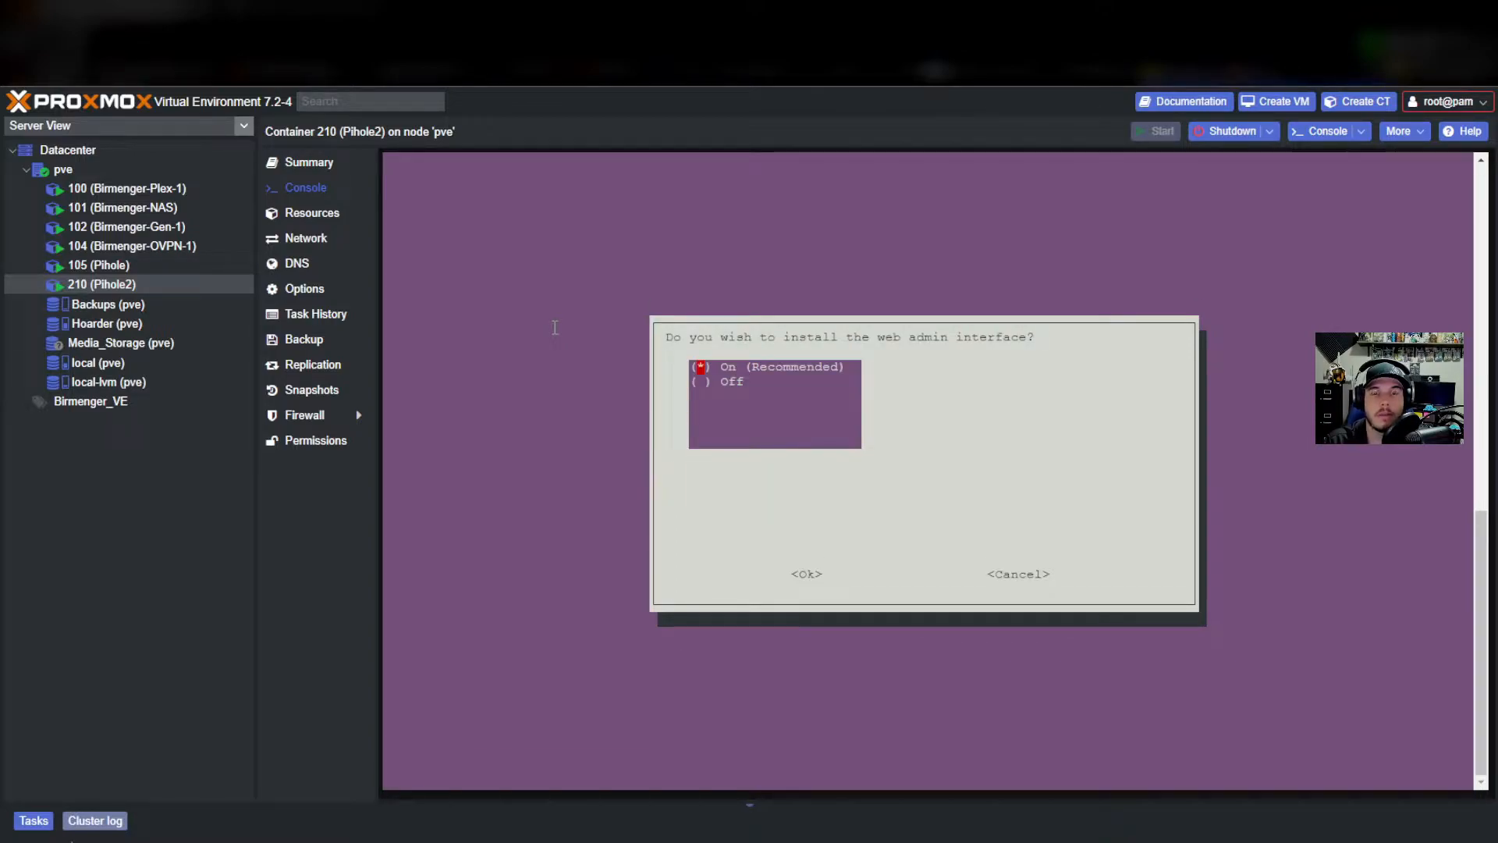
pyautogui.press('Return')
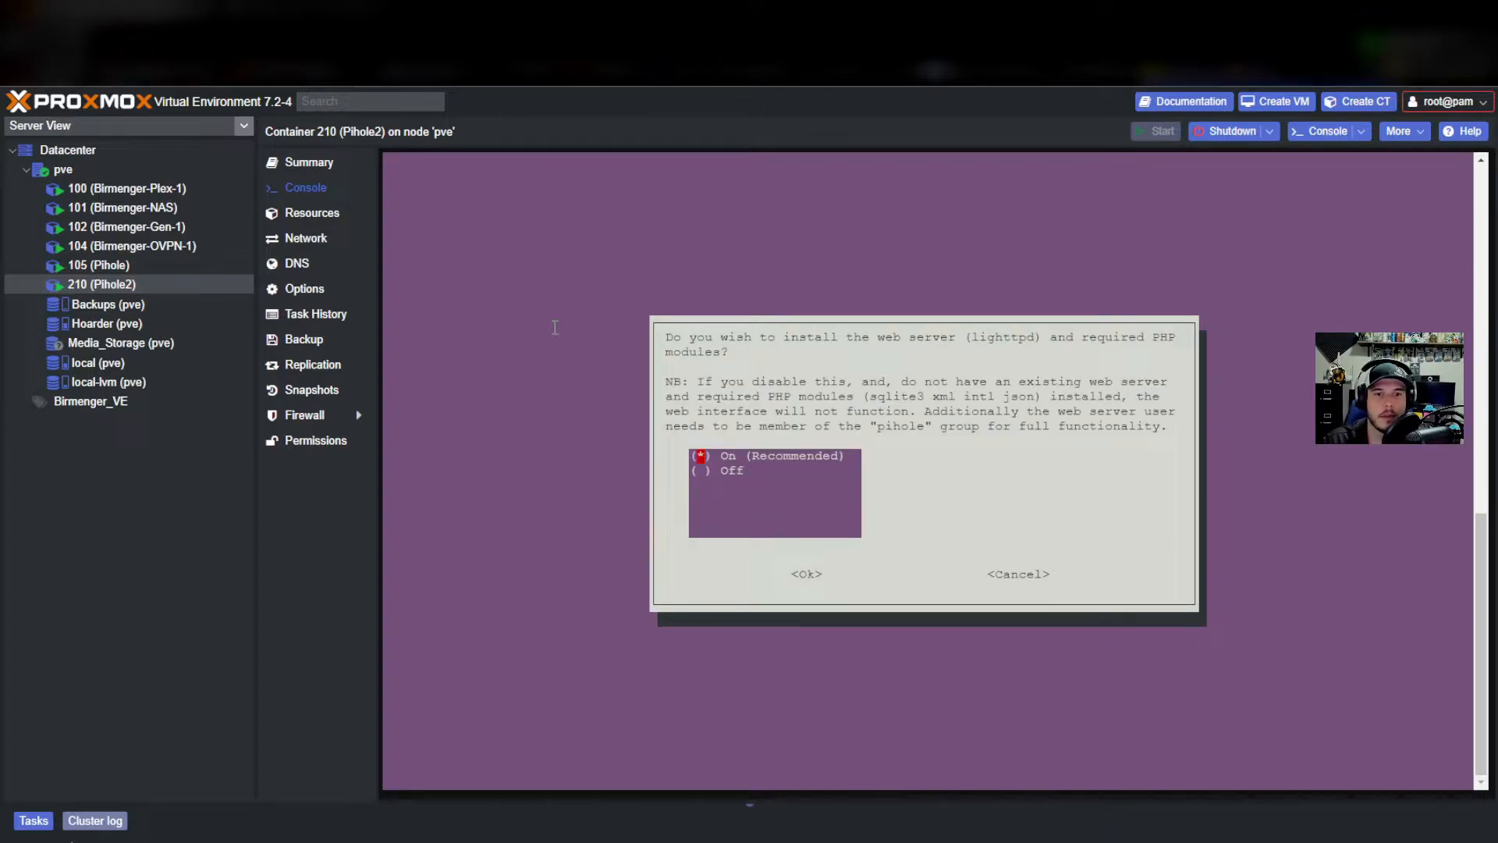
# Accept lighttpd with PHP modules, query logging on and the Show everything privacy mode.
pyautogui.press('Return')
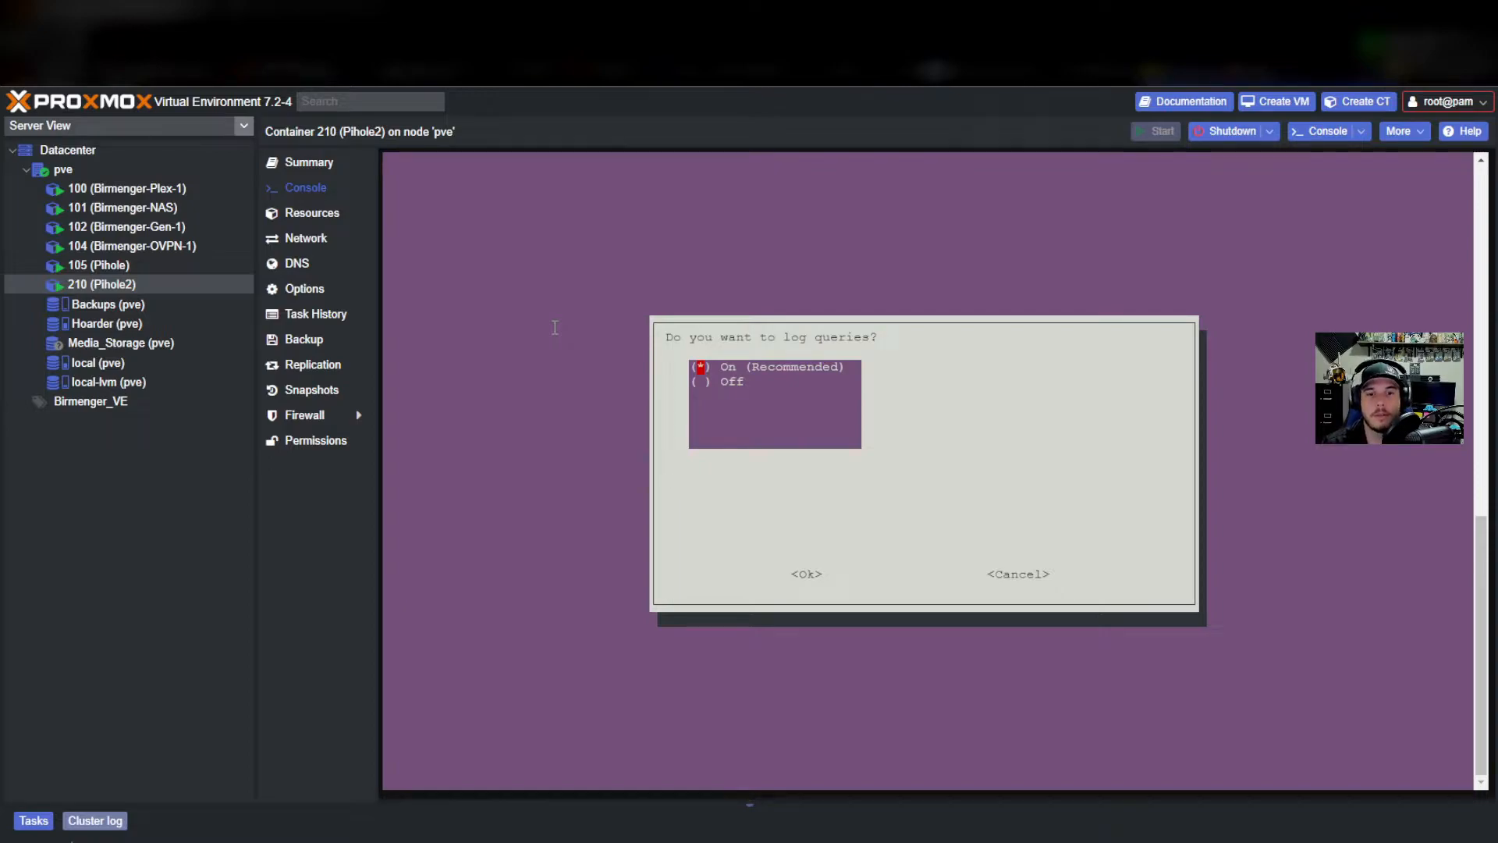
pyautogui.press('Return')
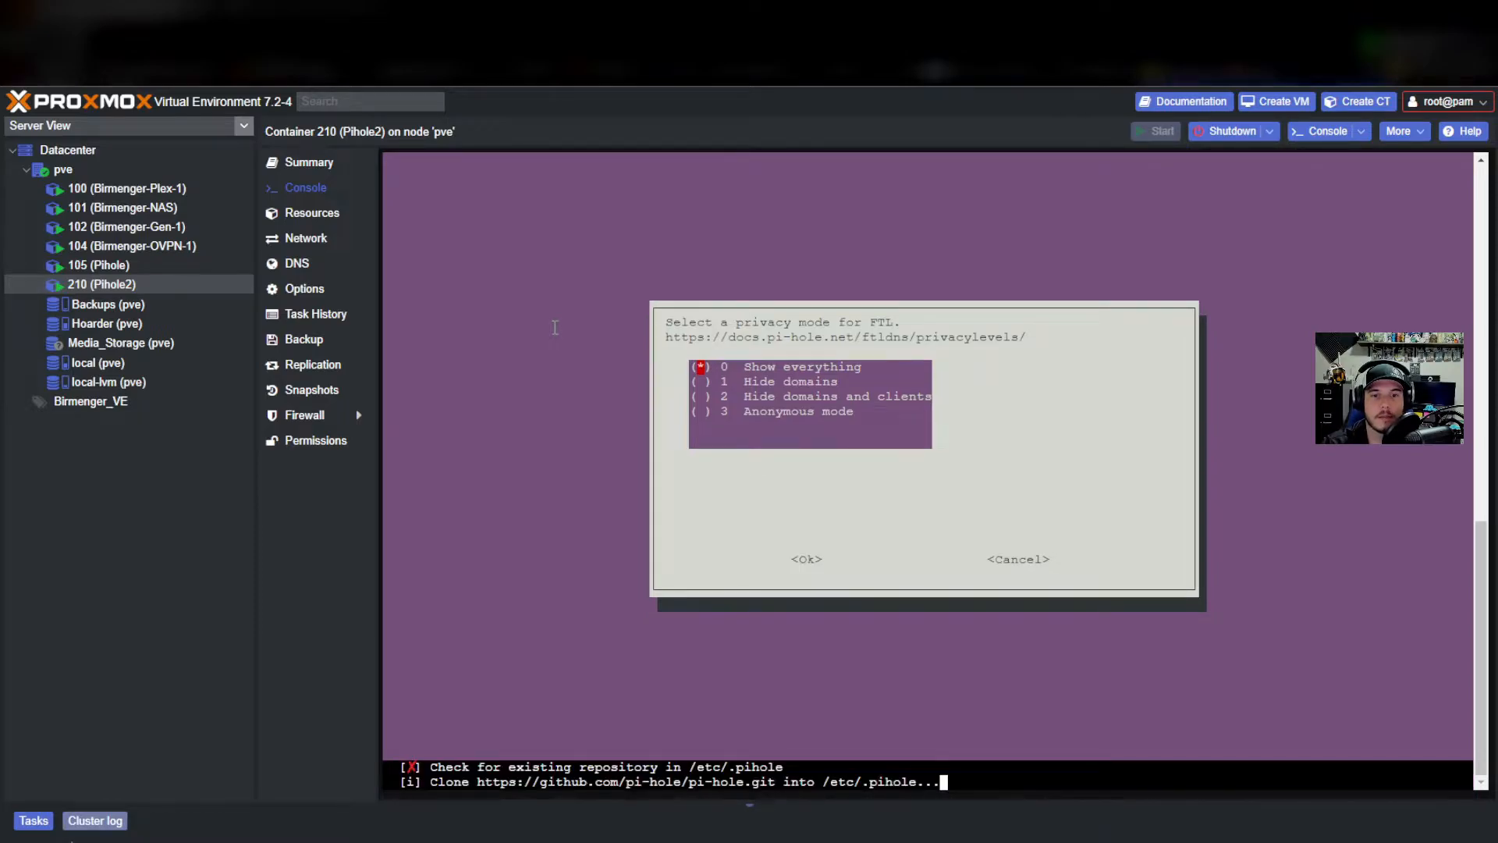
pyautogui.press('Return')
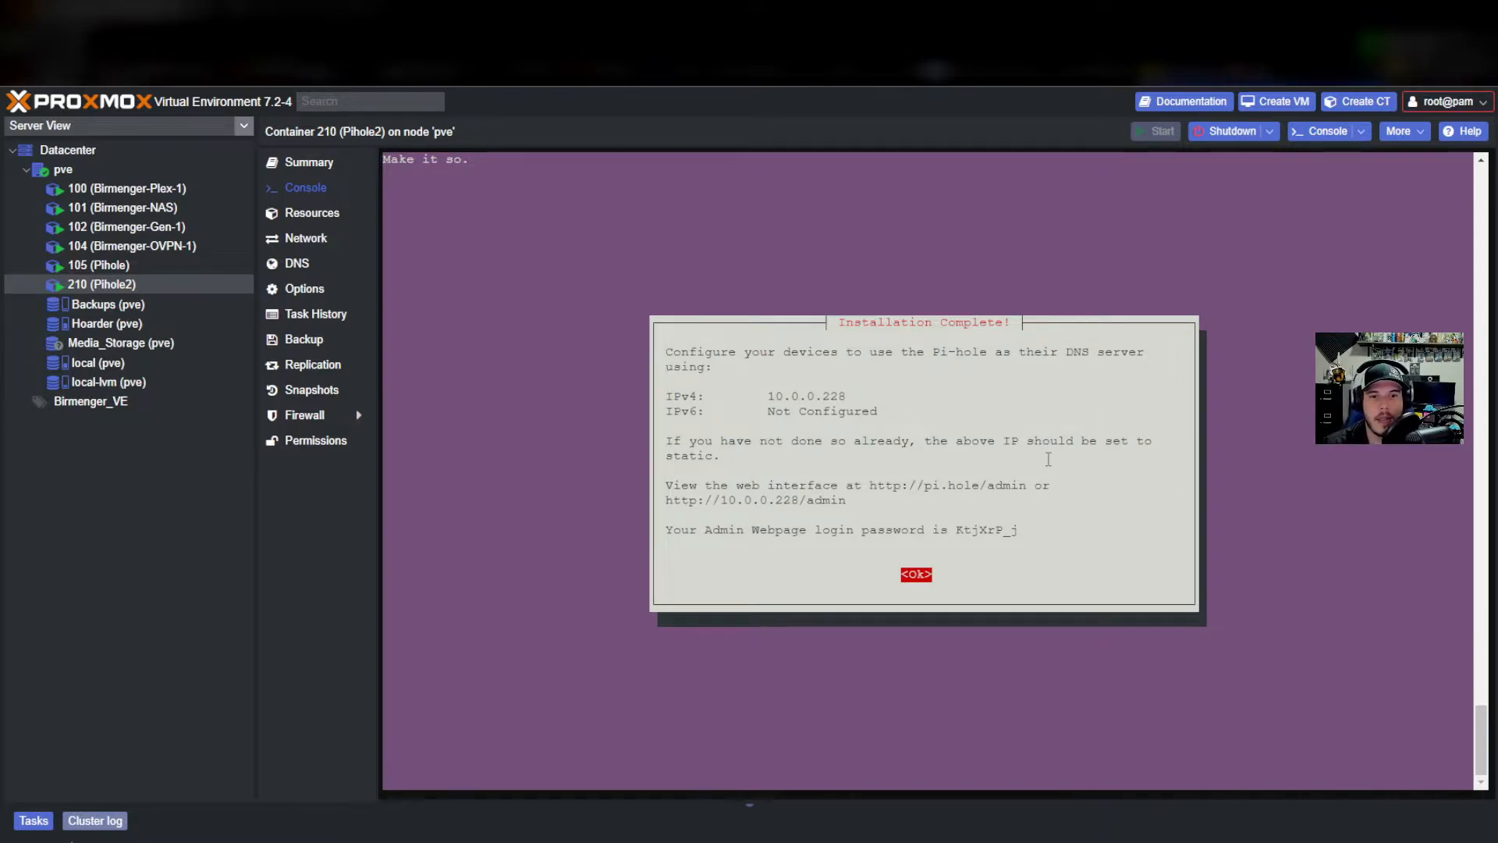
pyautogui.moveTo(1021, 522); pyautogui.dragTo(954, 531)
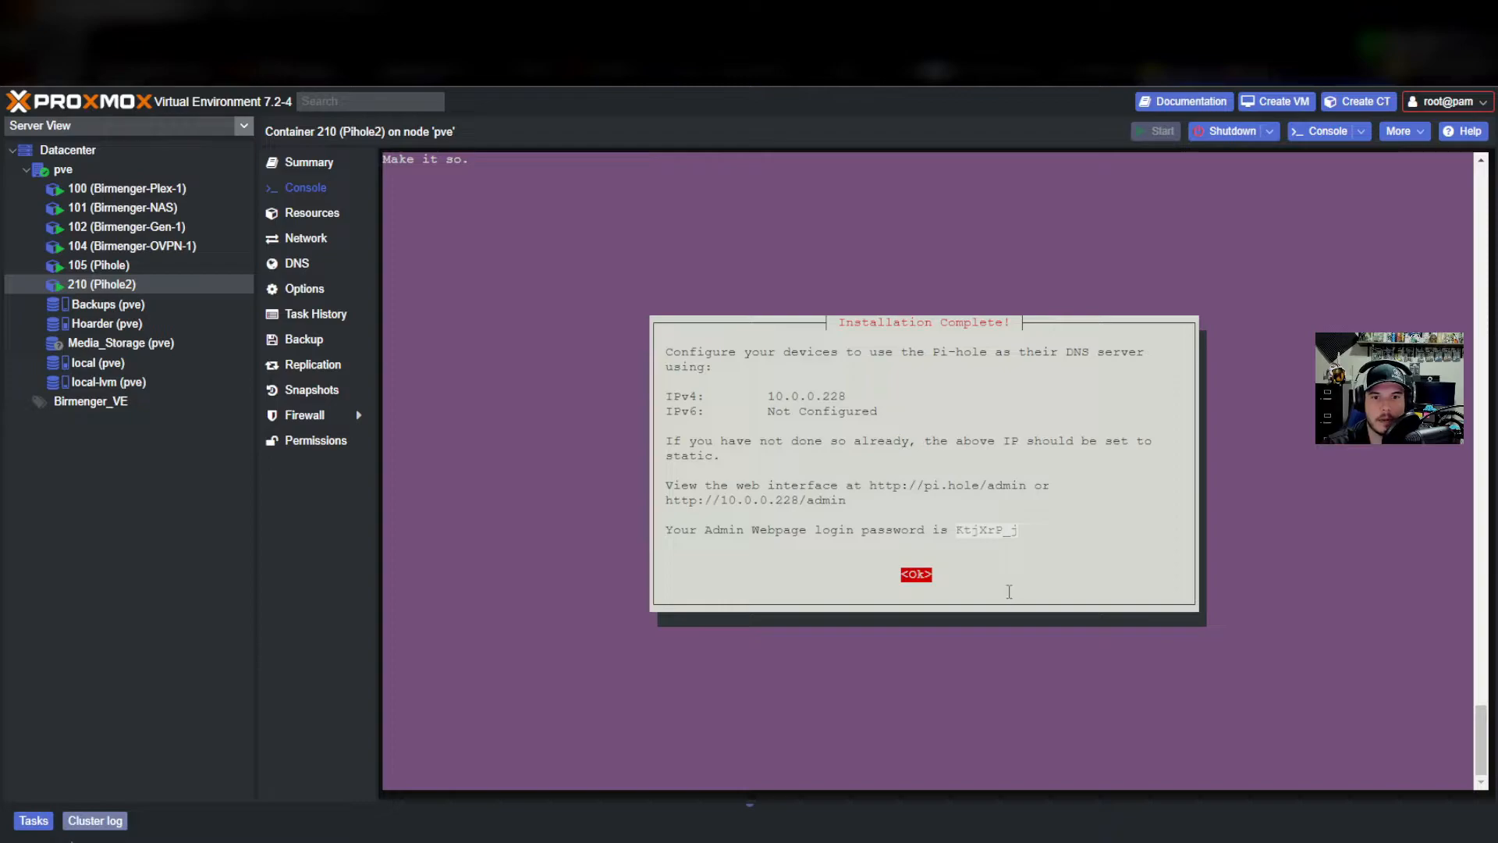
pyautogui.moveTo(846, 513); pyautogui.dragTo(683, 506)
pyautogui.hotkey('ctrl', 'c')
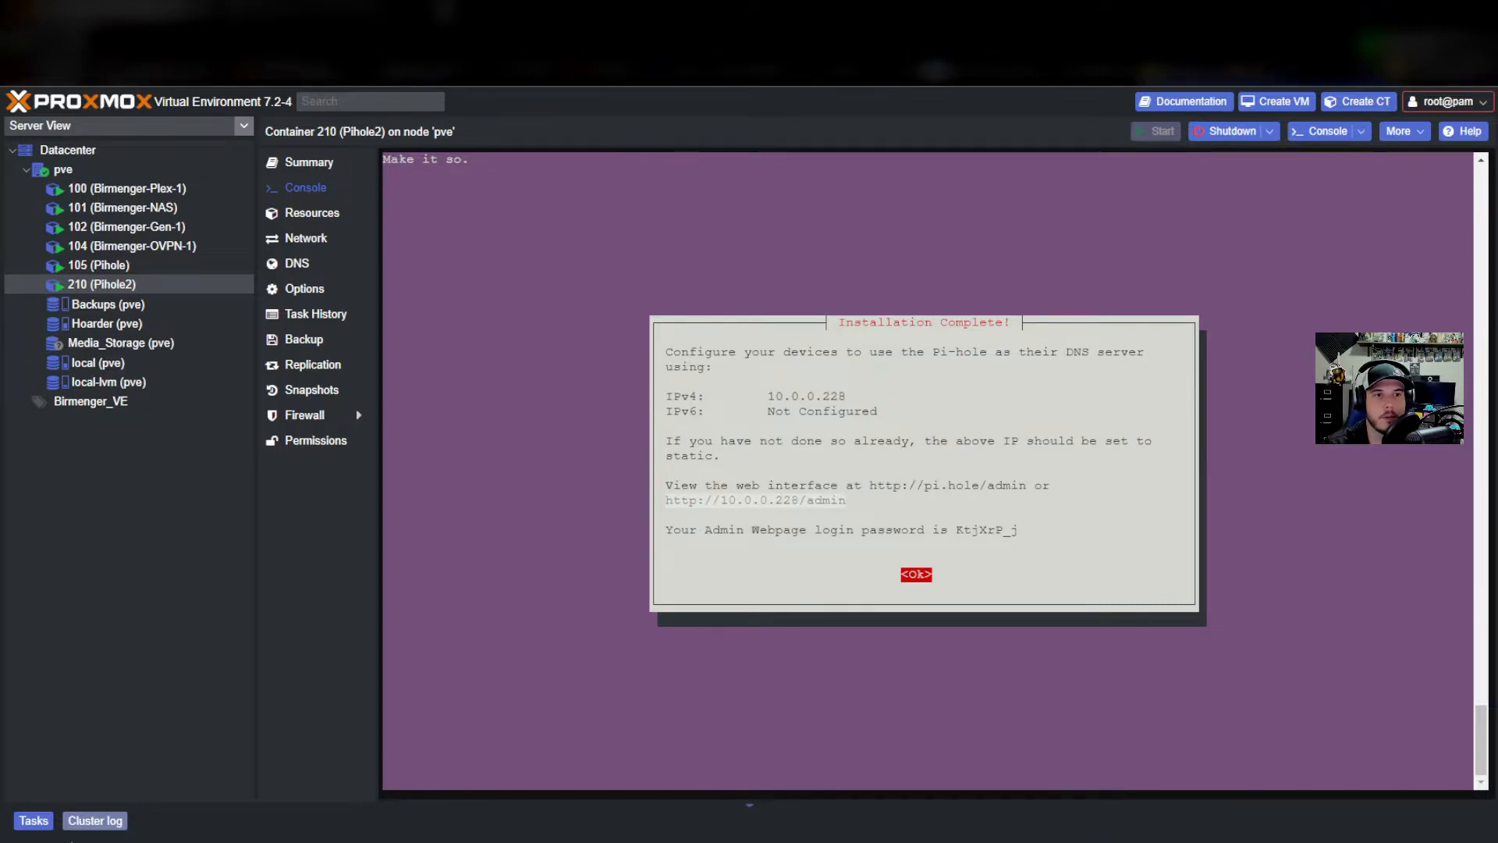
pyautogui.click(445, 10)
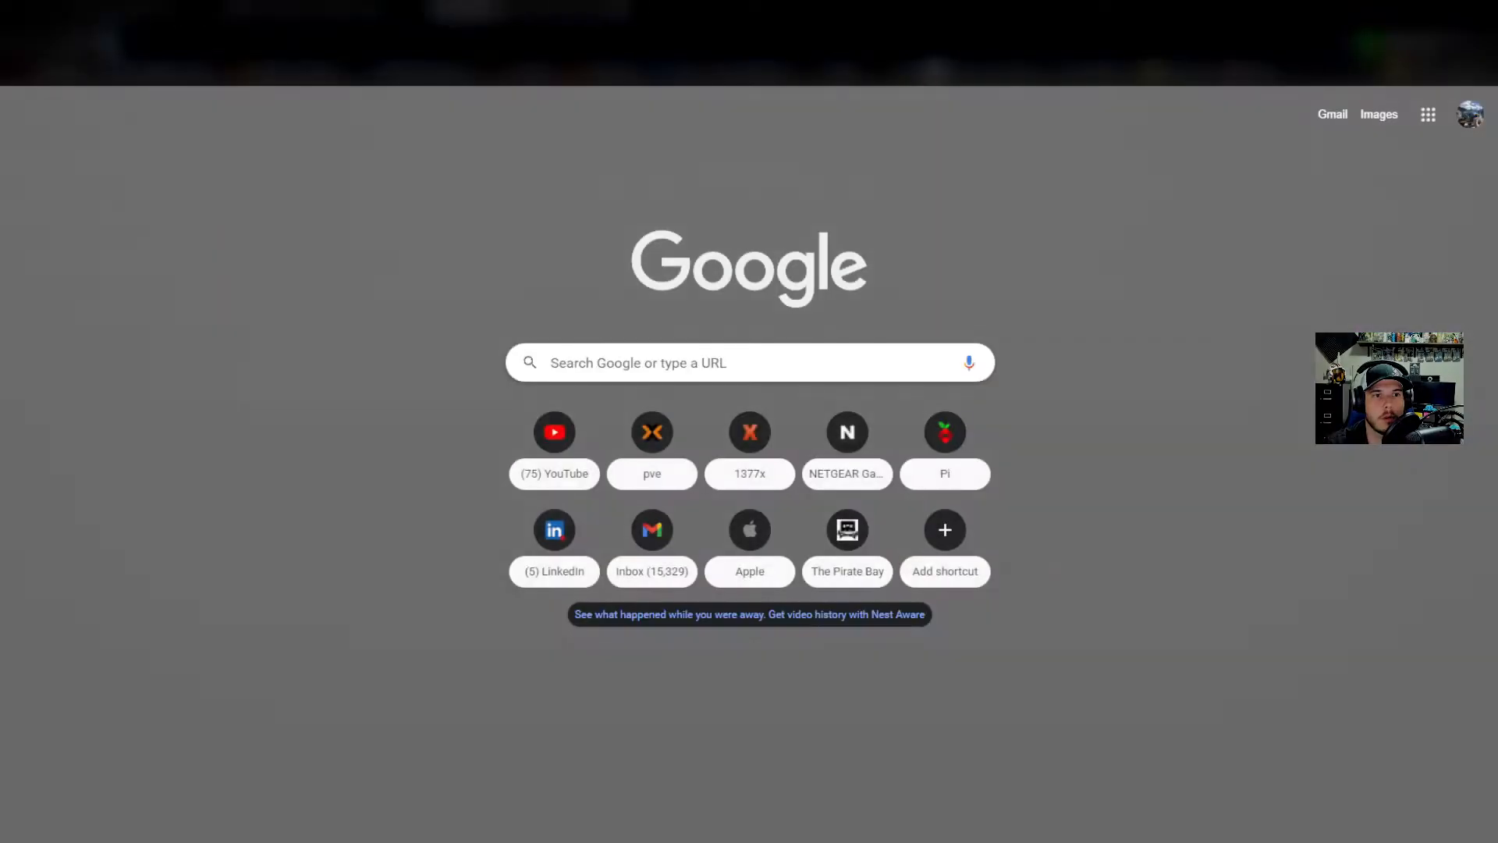
pyautogui.hotkey('ctrl', 'v')
pyautogui.press('Return')
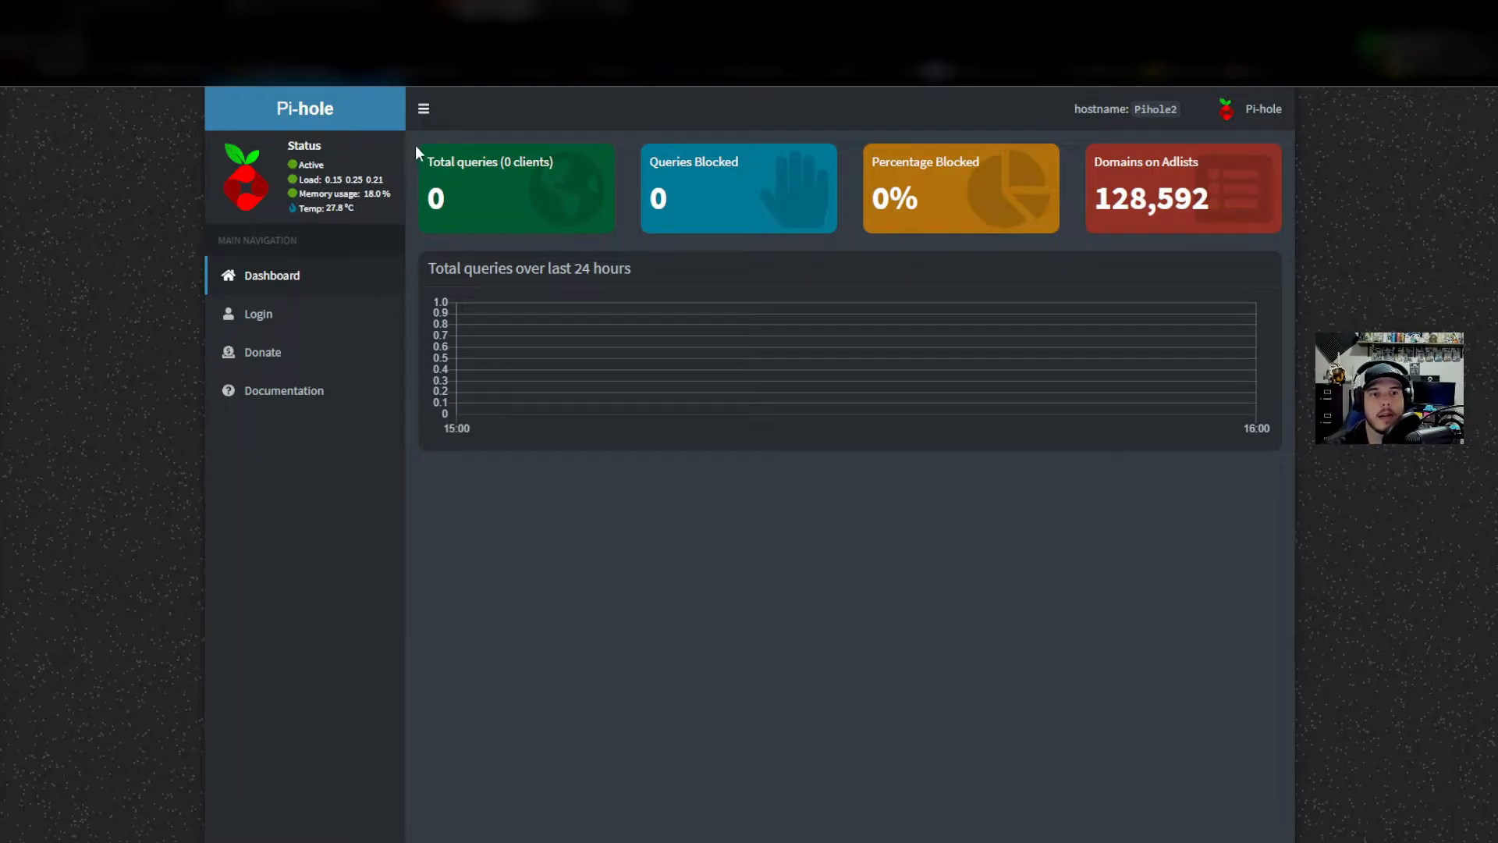
# Copy the admin login password from the console and close the Installation Complete dialog.
pyautogui.click(136, 10)
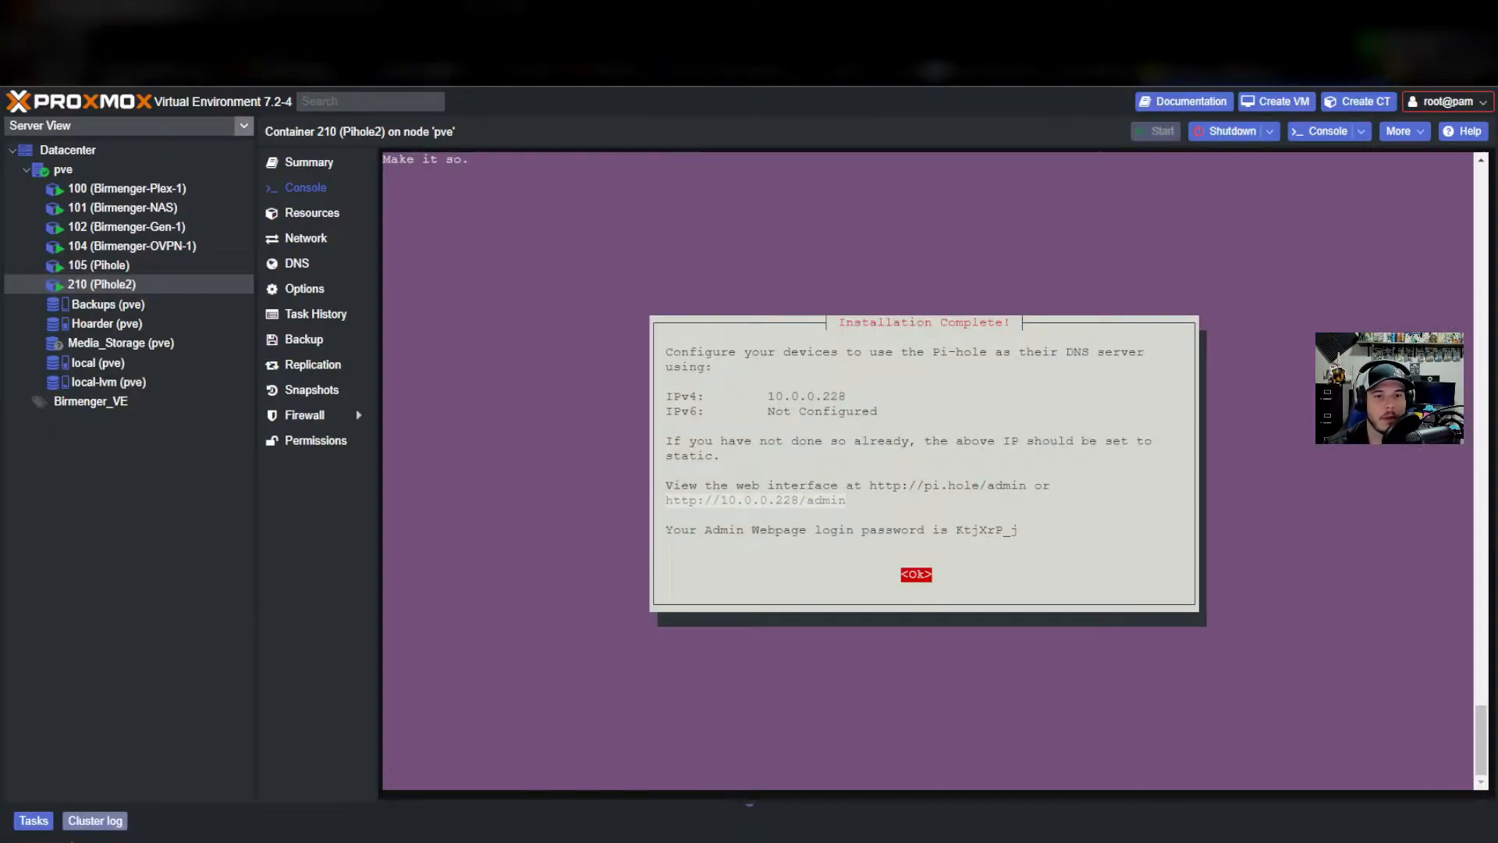
pyautogui.moveTo(1021, 531); pyautogui.dragTo(957, 535)
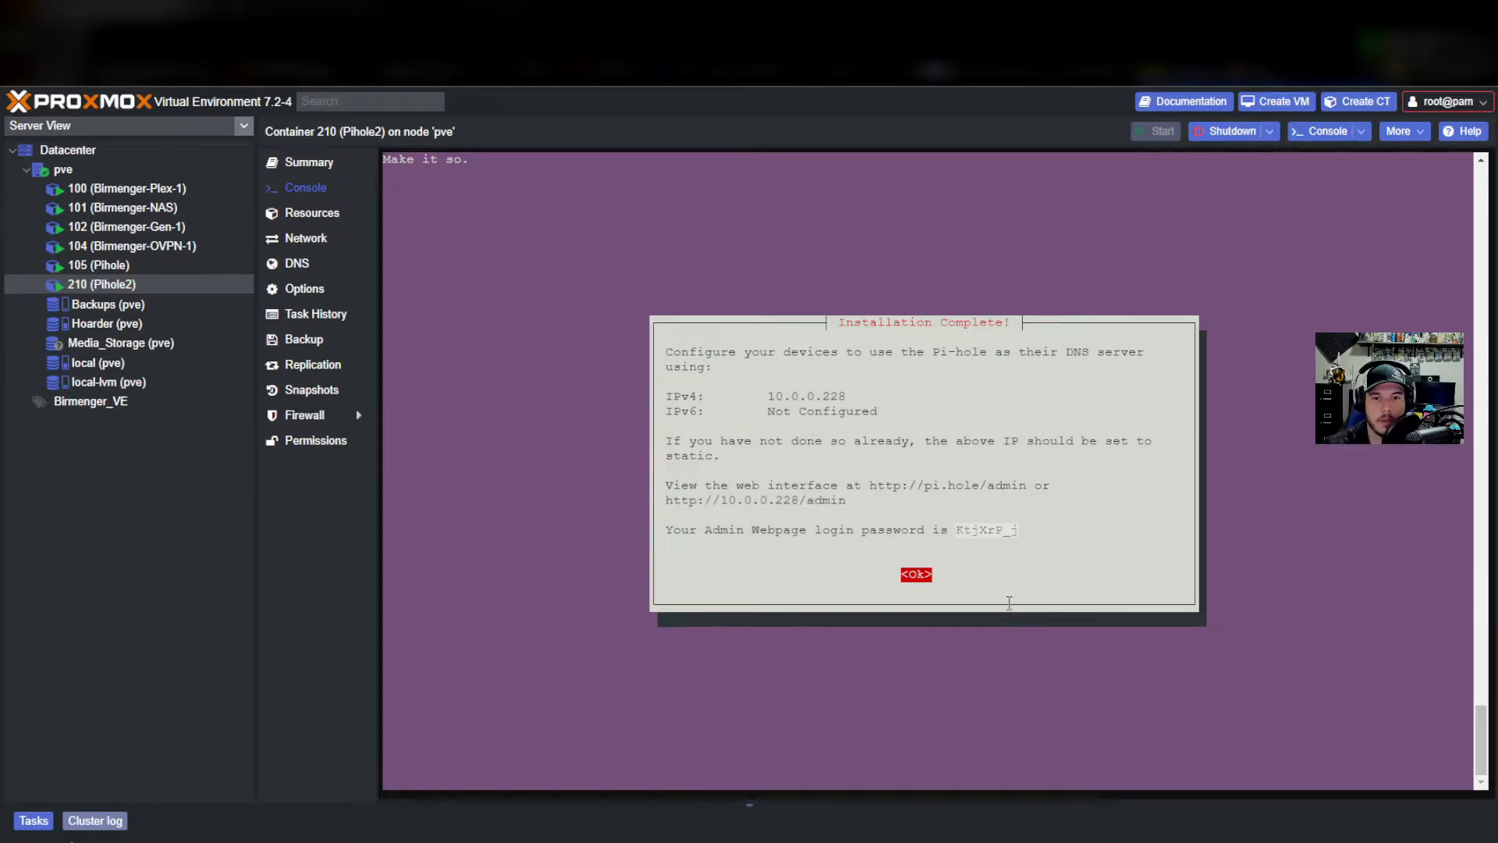
pyautogui.press('Return')
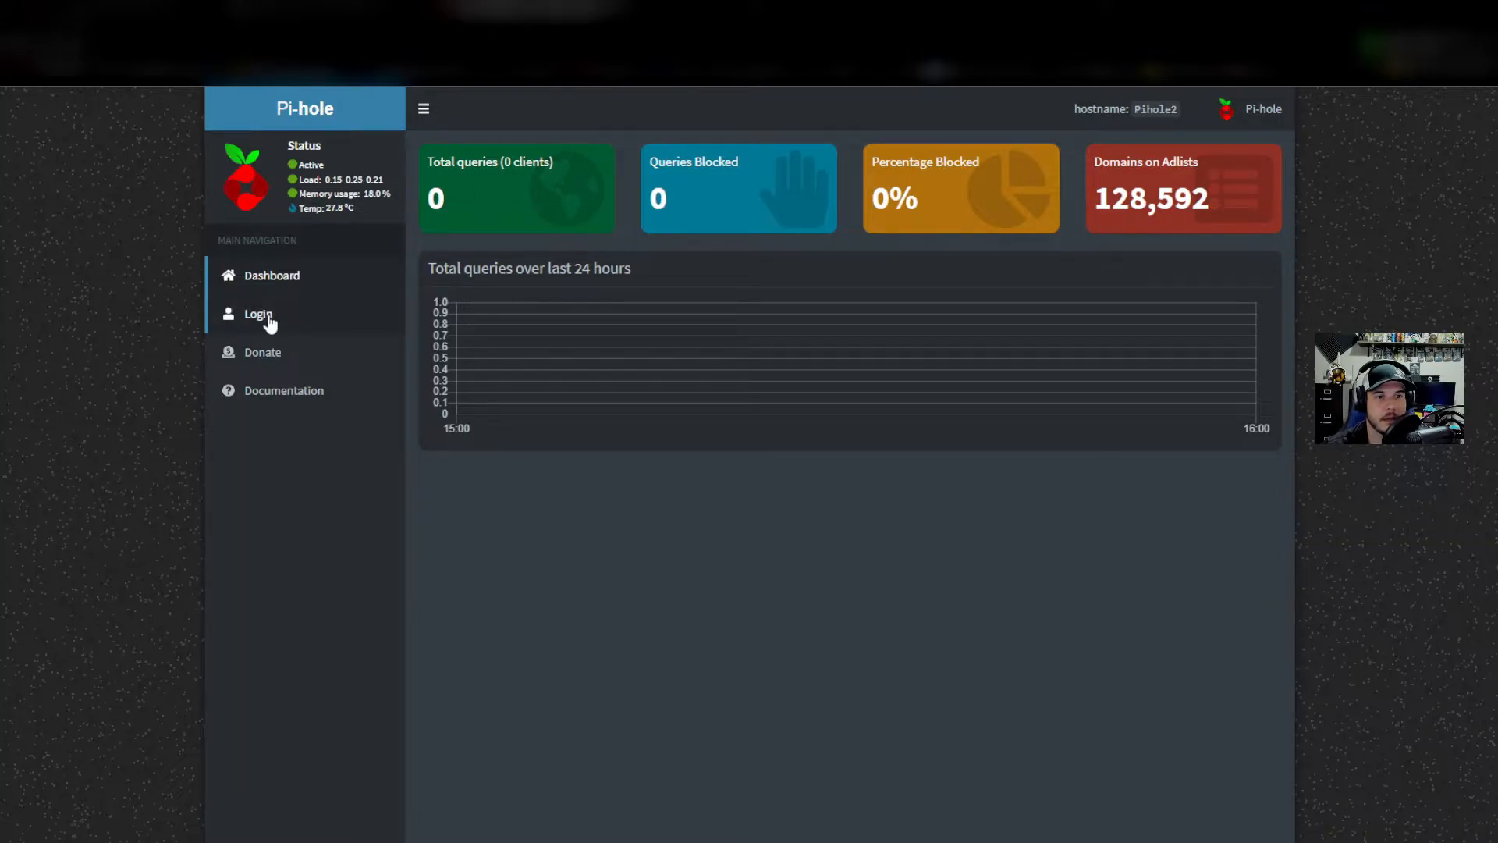
# Log in to the Pi-hole dashboard with the copied admin password, then switch to the MSN tab.
pyautogui.click(269, 322)
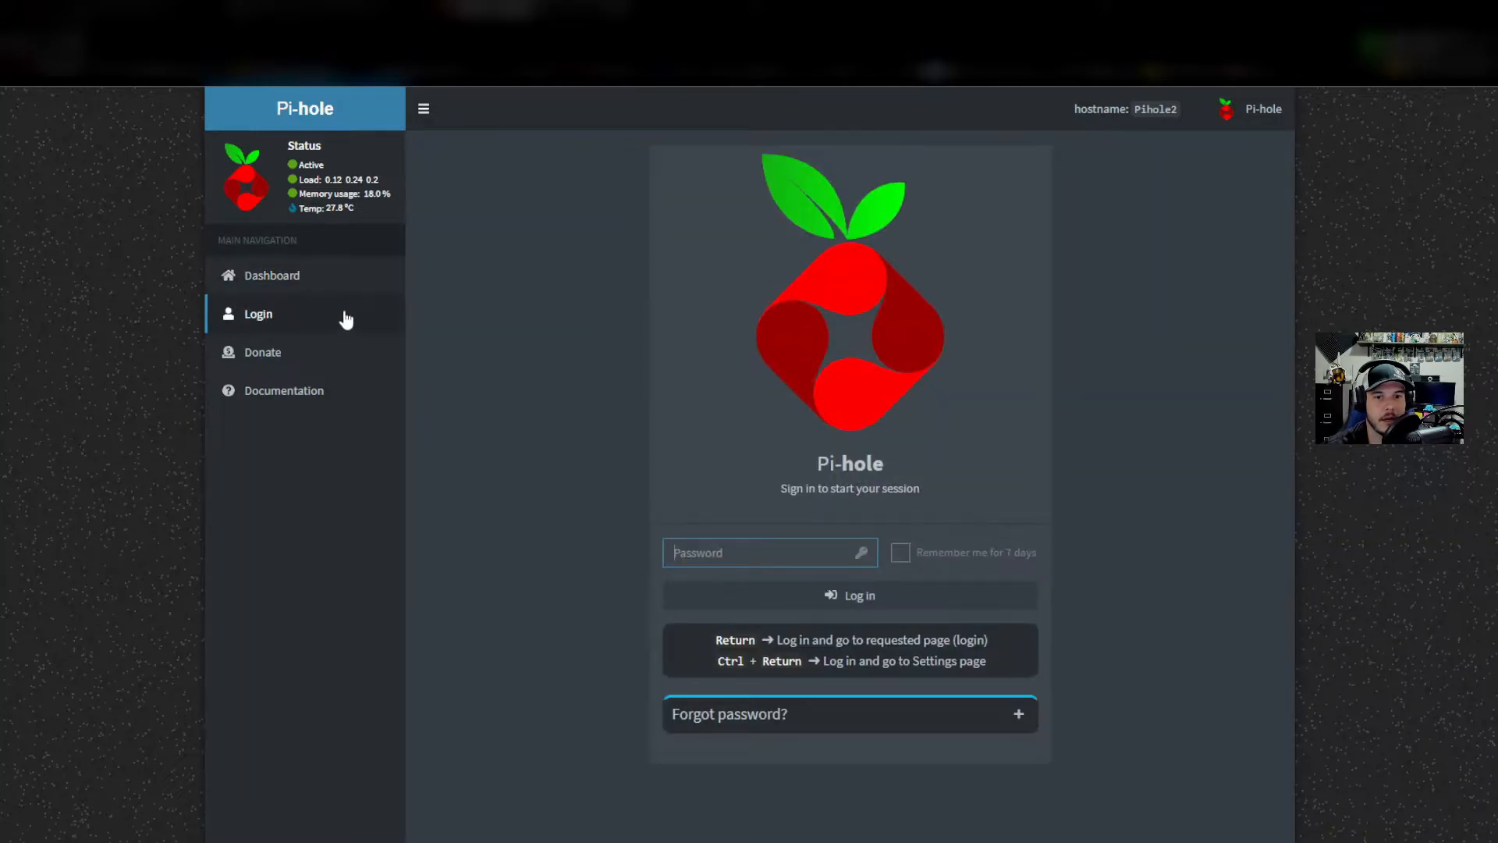
pyautogui.hotkey('ctrl', 'v')
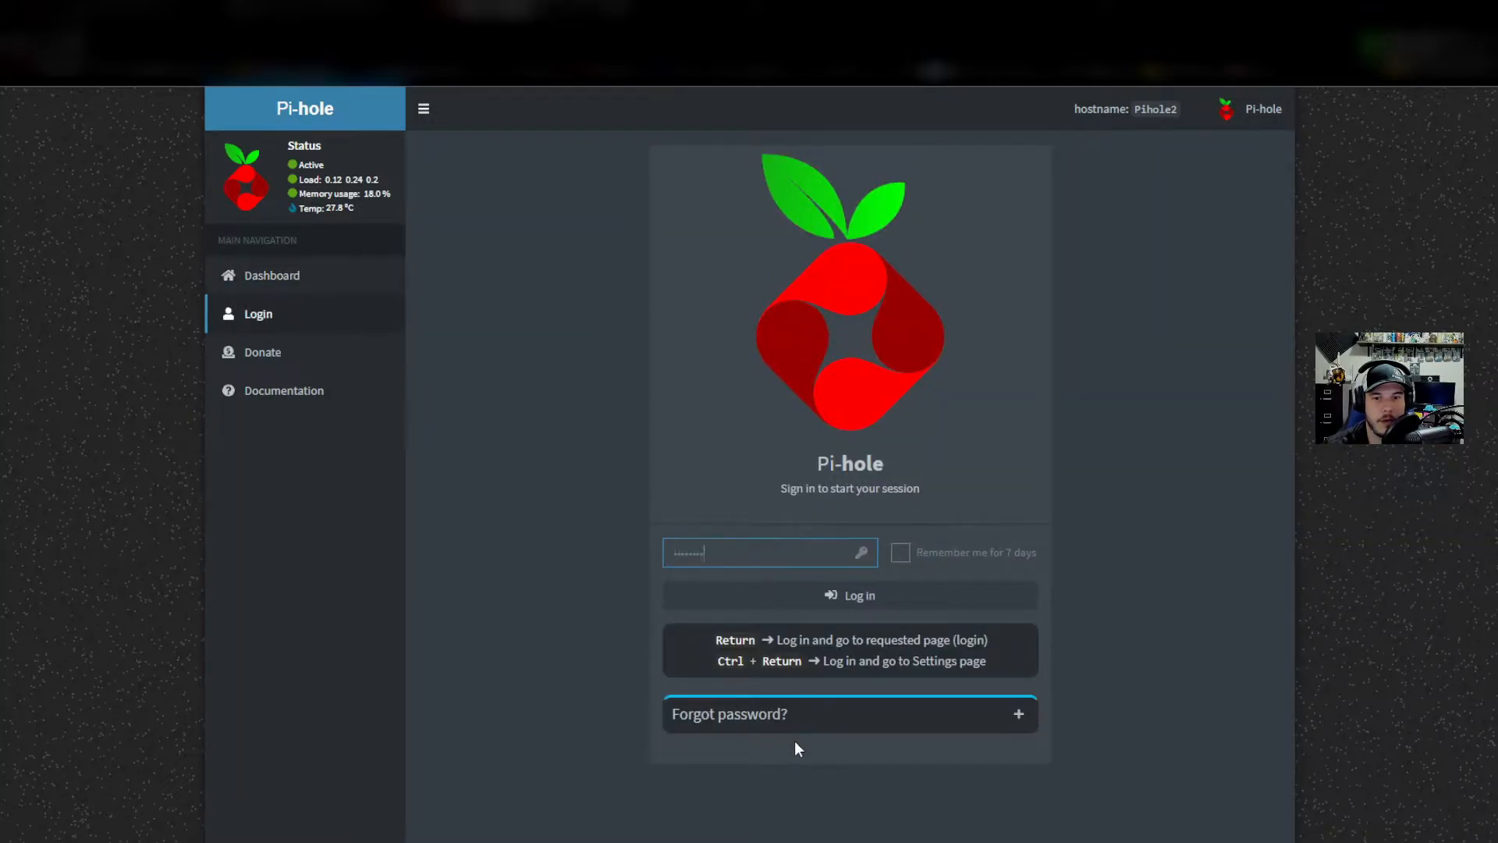
pyautogui.click(812, 596)
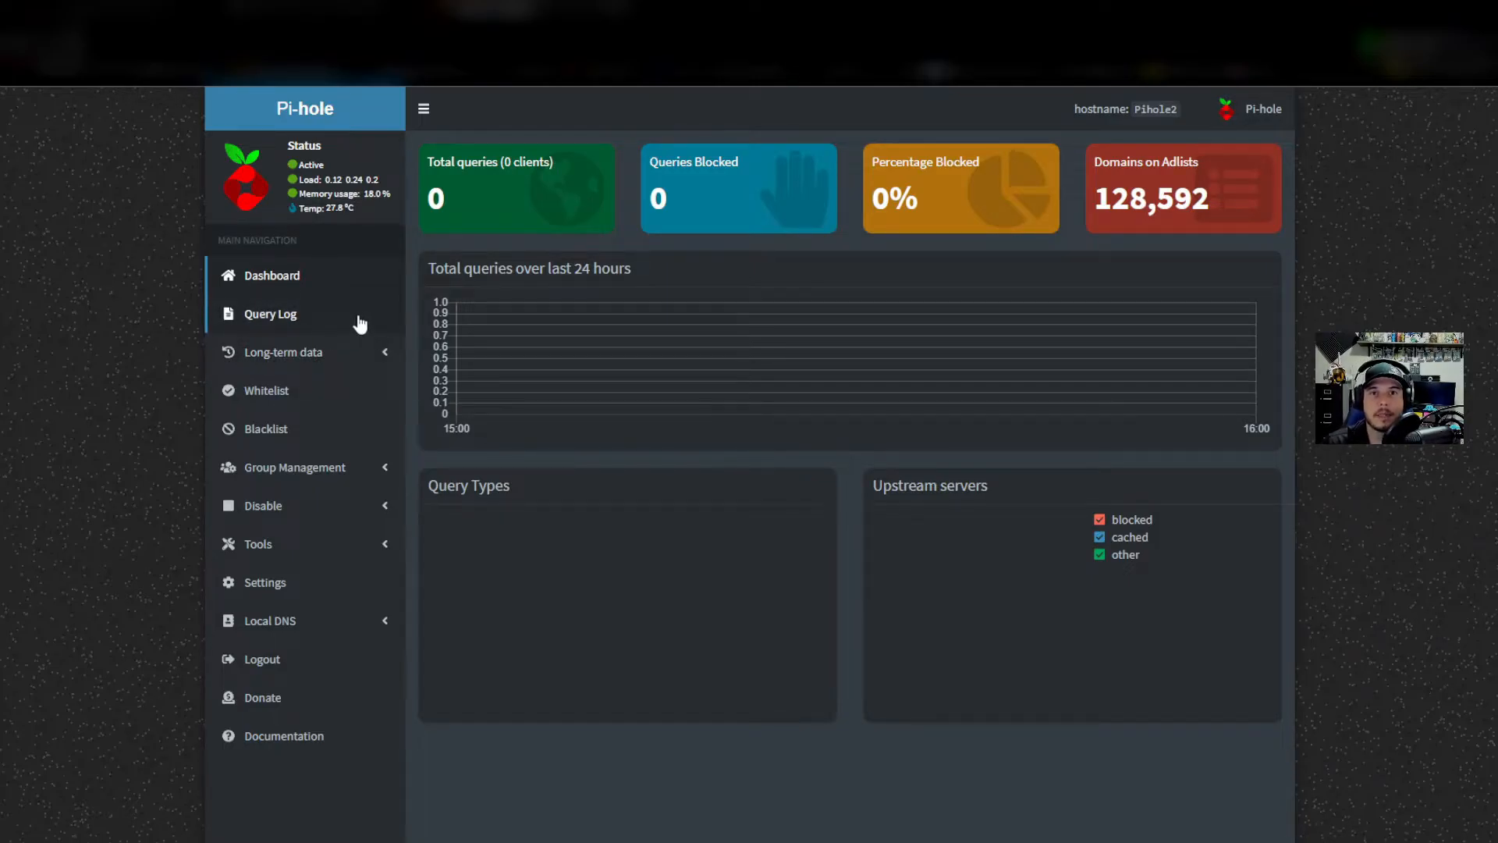
pyautogui.click(324, 12)
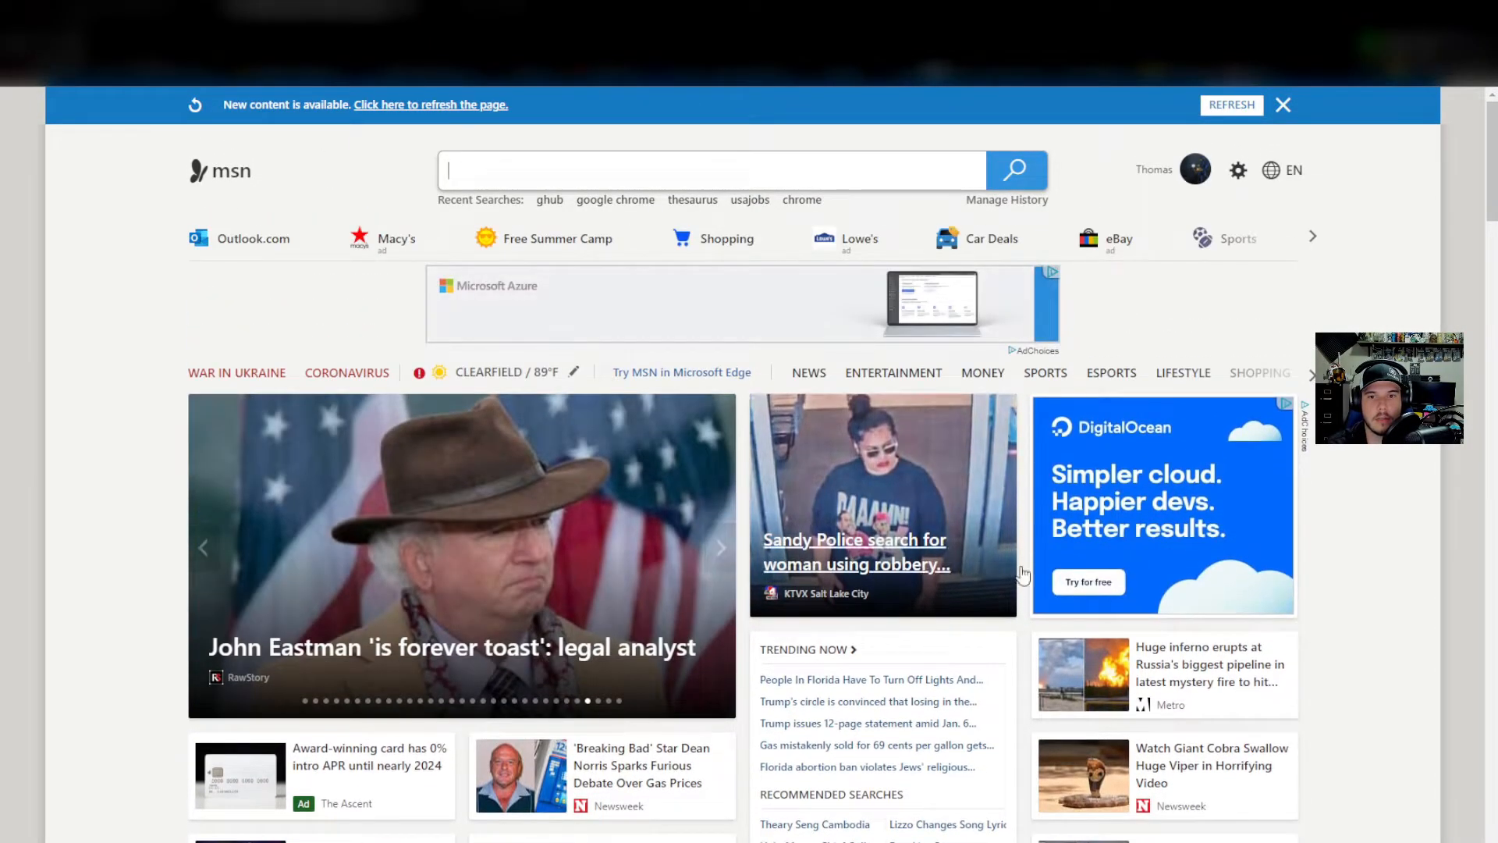
# Enter 'spe' in the address bar to go to the speed test site.
pyautogui.scroll(-5, 434, 536)
pyautogui.scroll(5, 728, 529)
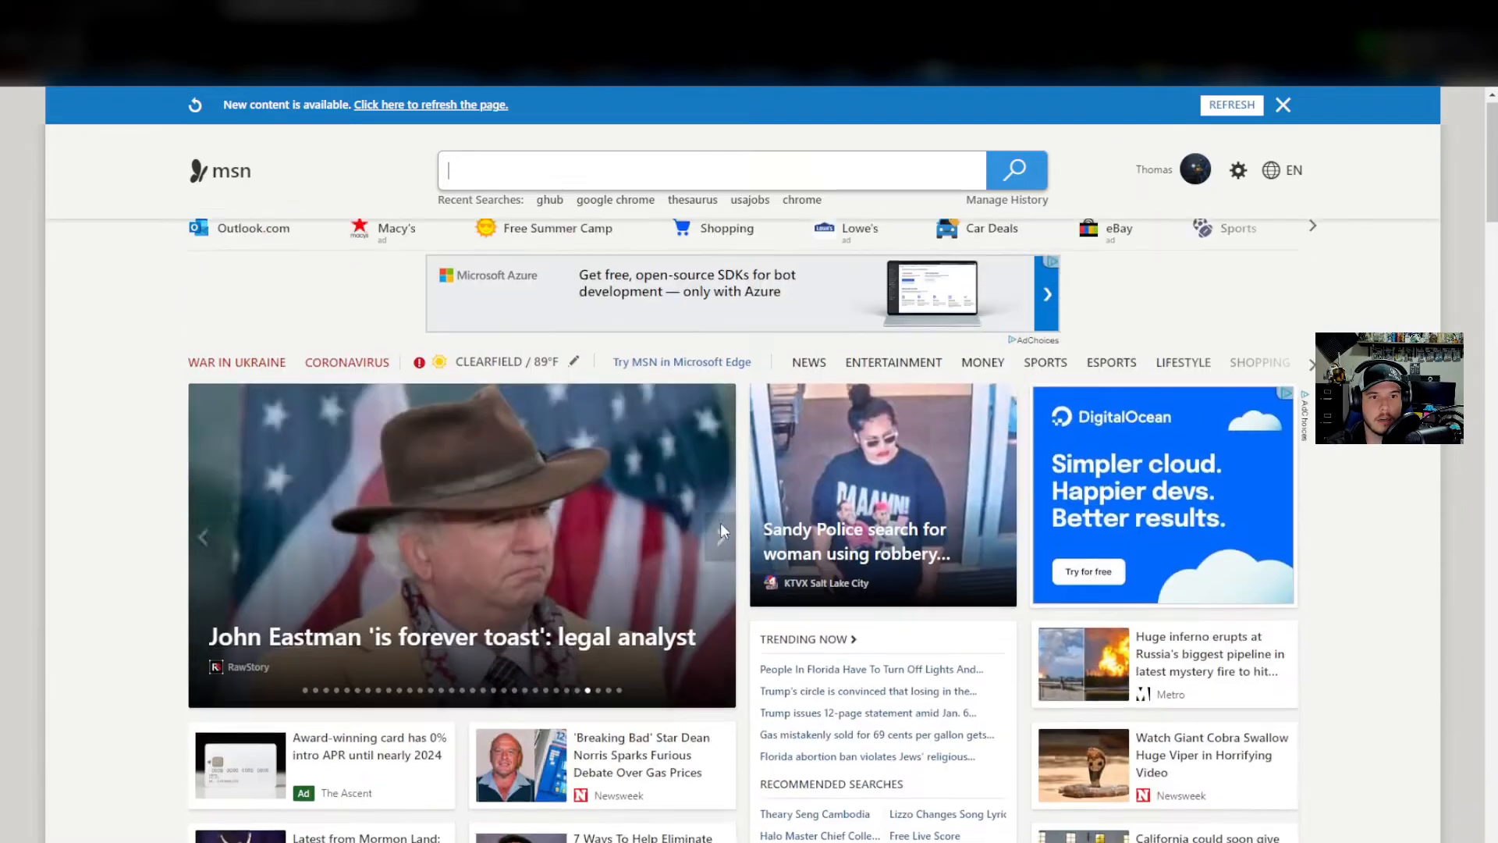
pyautogui.hotkey('ctrl', 'l')
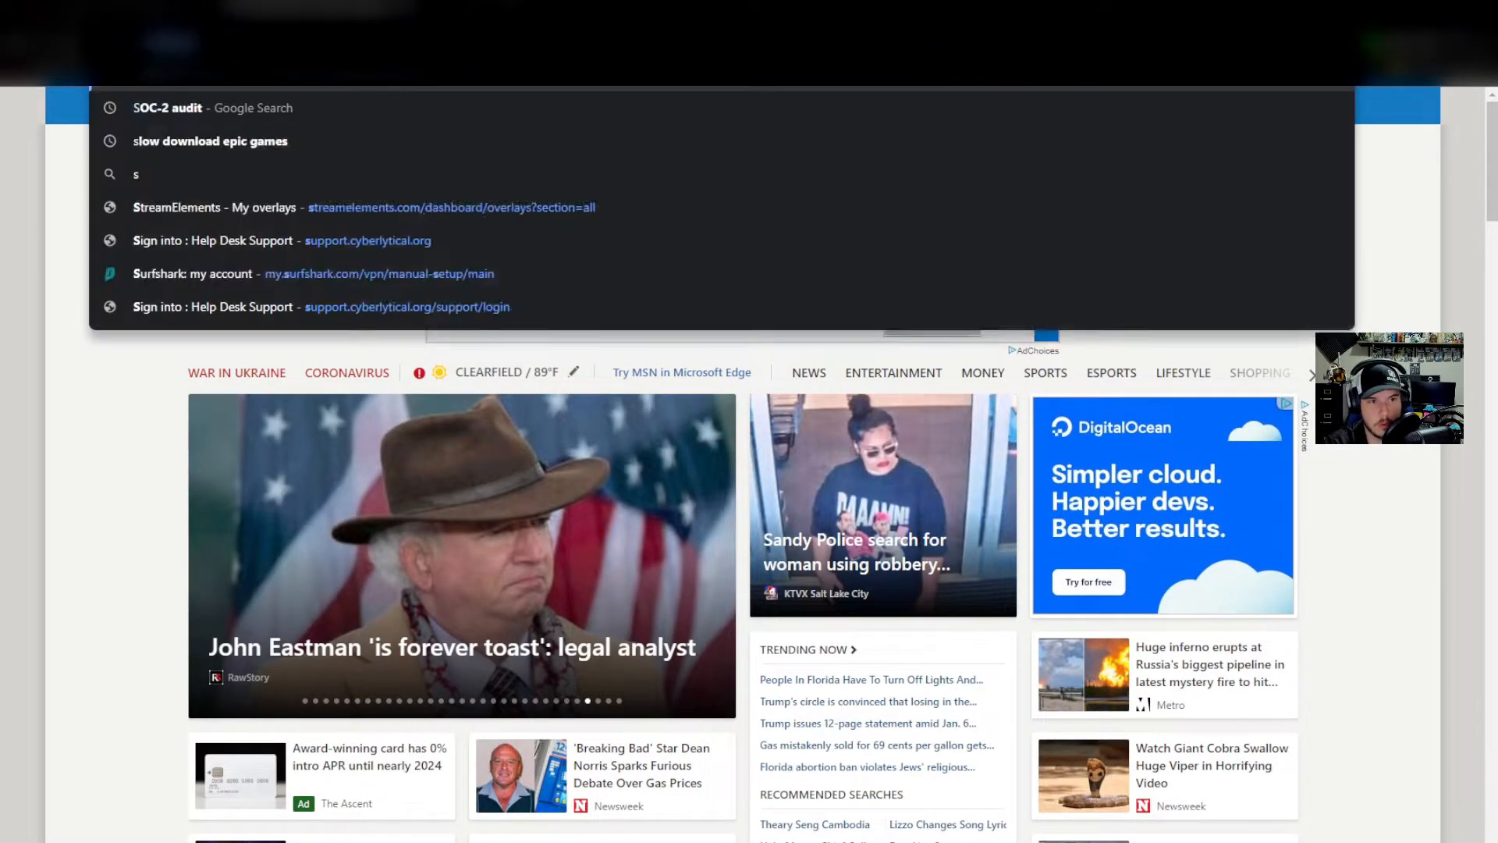
pyautogui.write('spe')
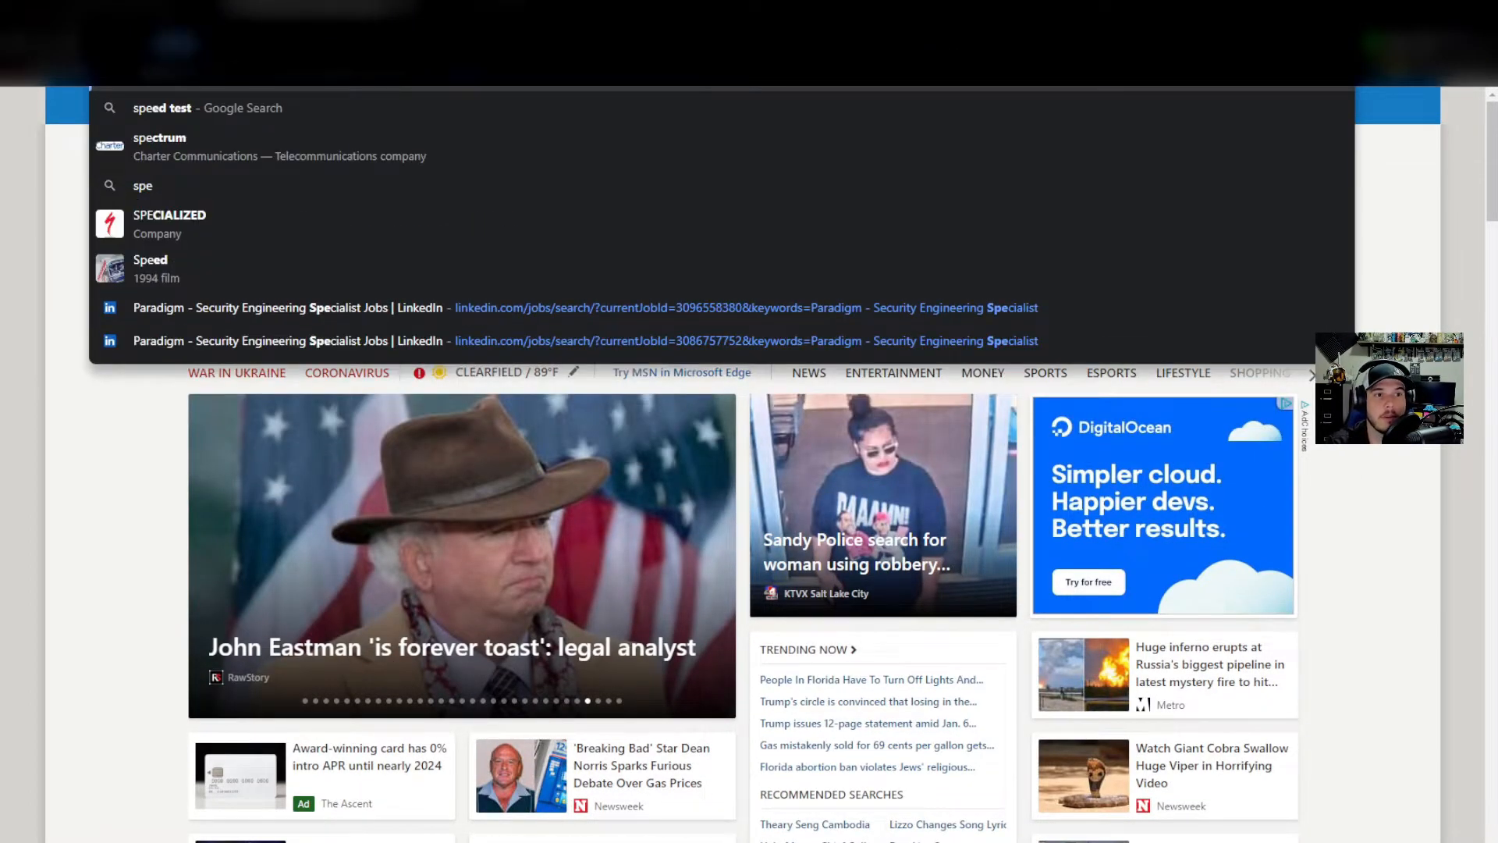
pyautogui.press('Return')
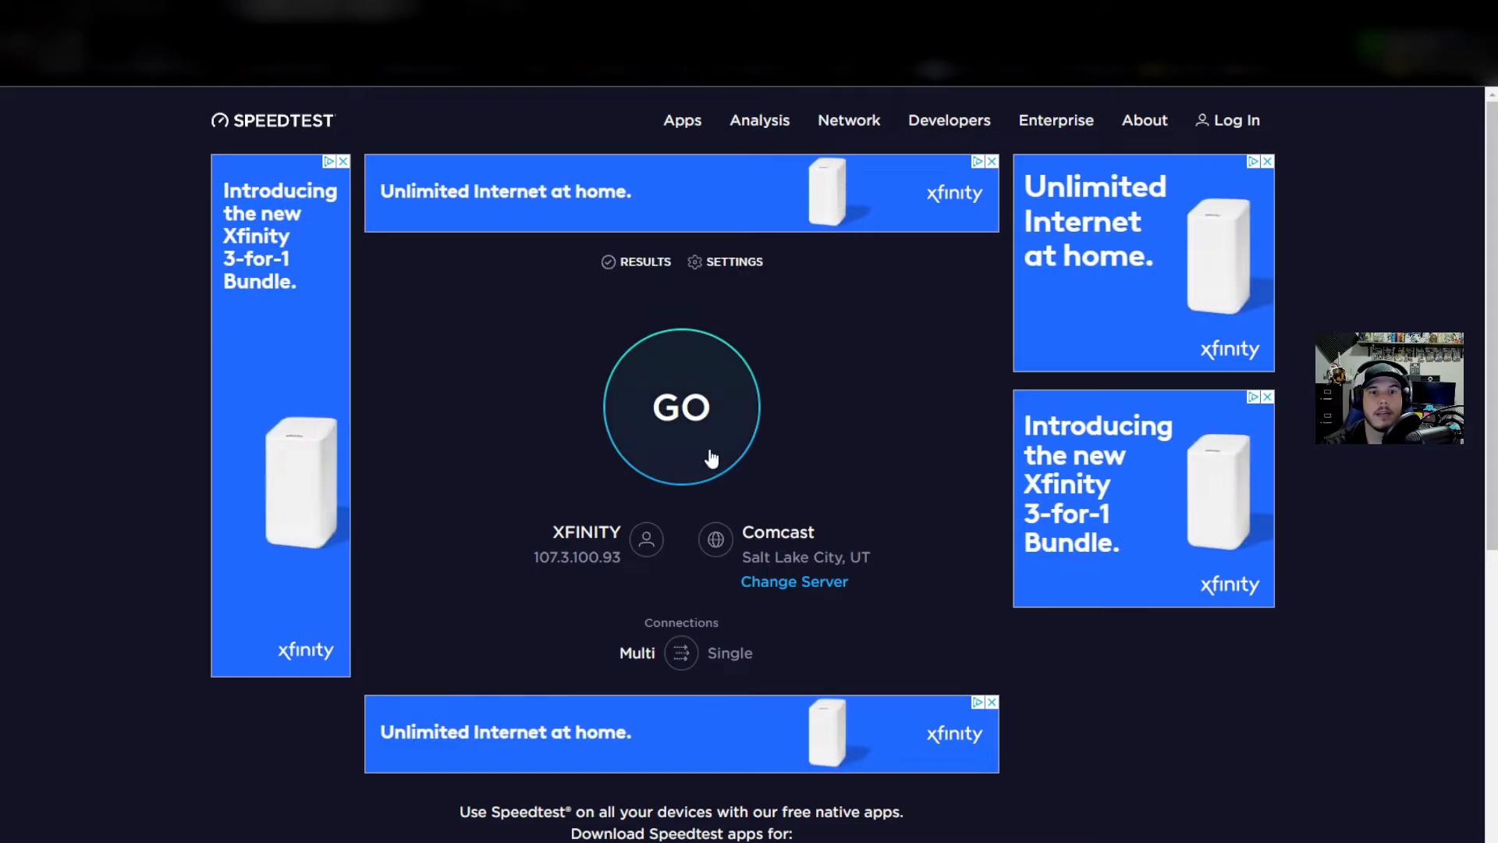
# In Pi-hole's DNS settings, untick both Cloudflare upstreams and enable Custom 1 (IPv4) as 127.0.0.1#5335.
pyautogui.click(493, 10)
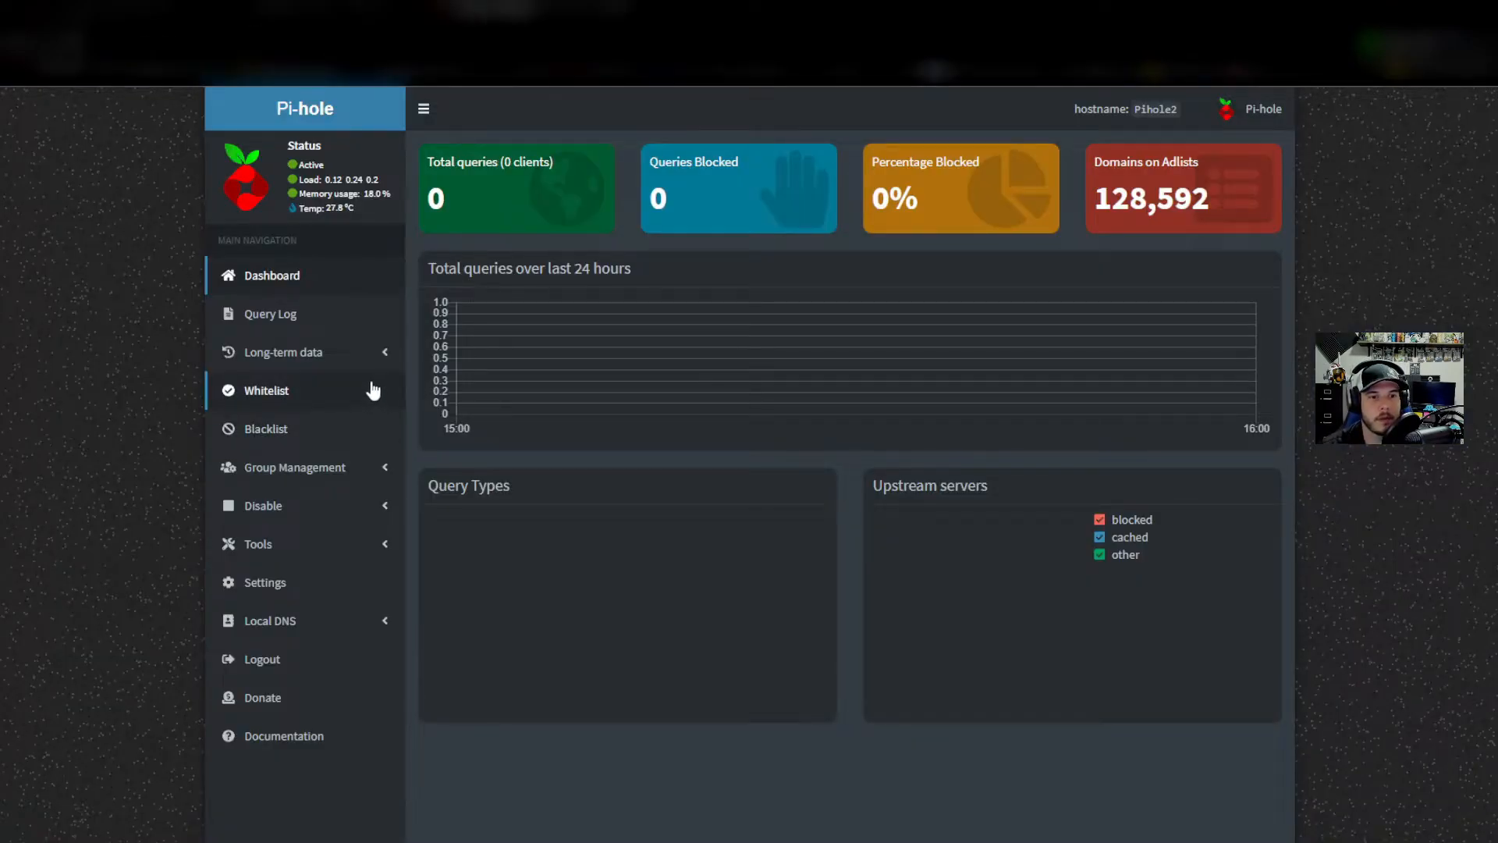
pyautogui.click(308, 581)
pyautogui.click(509, 161)
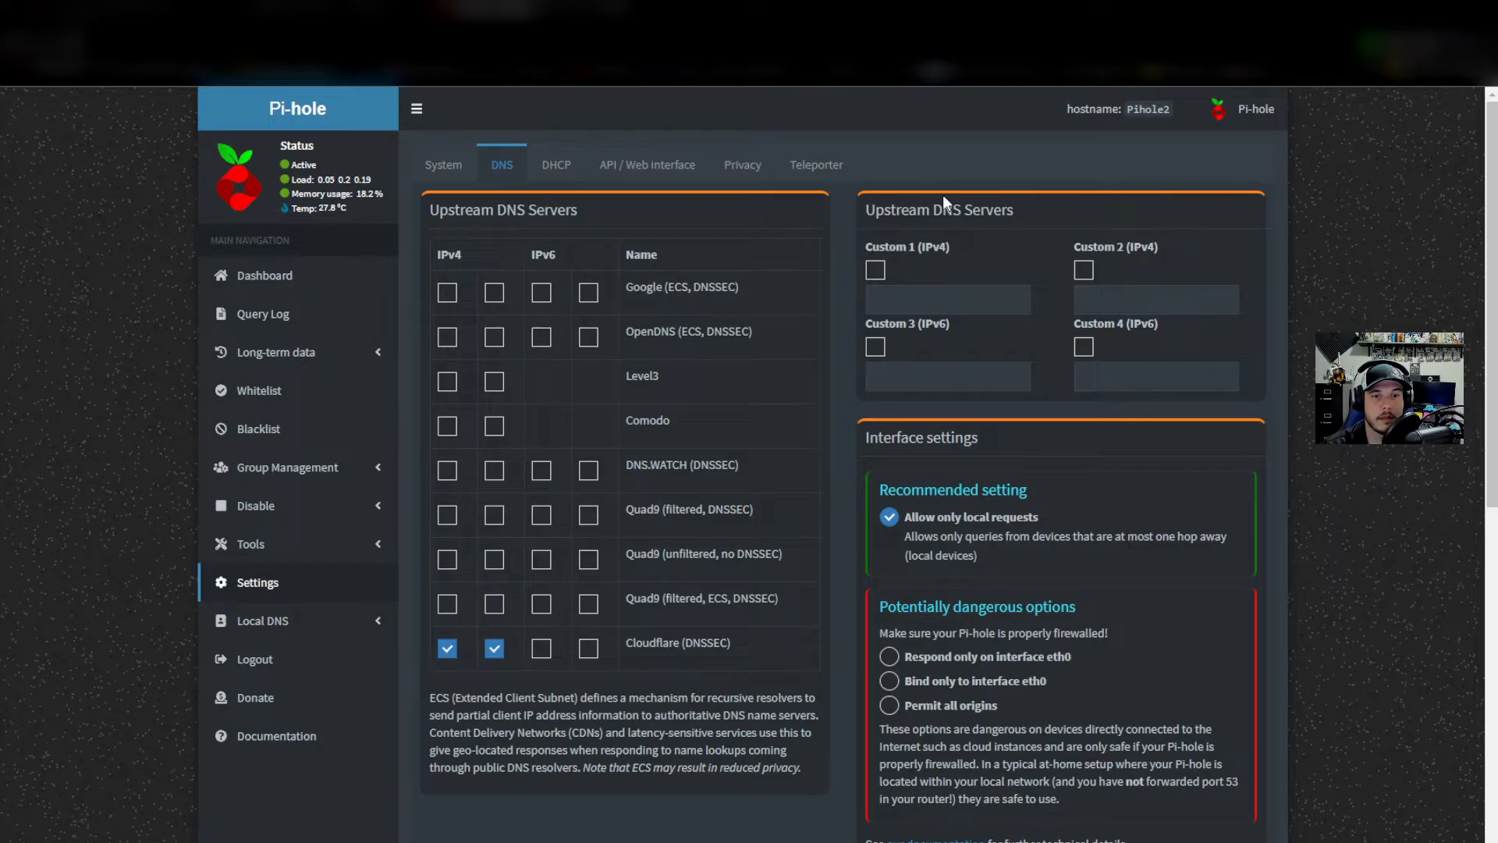
pyautogui.click(449, 651)
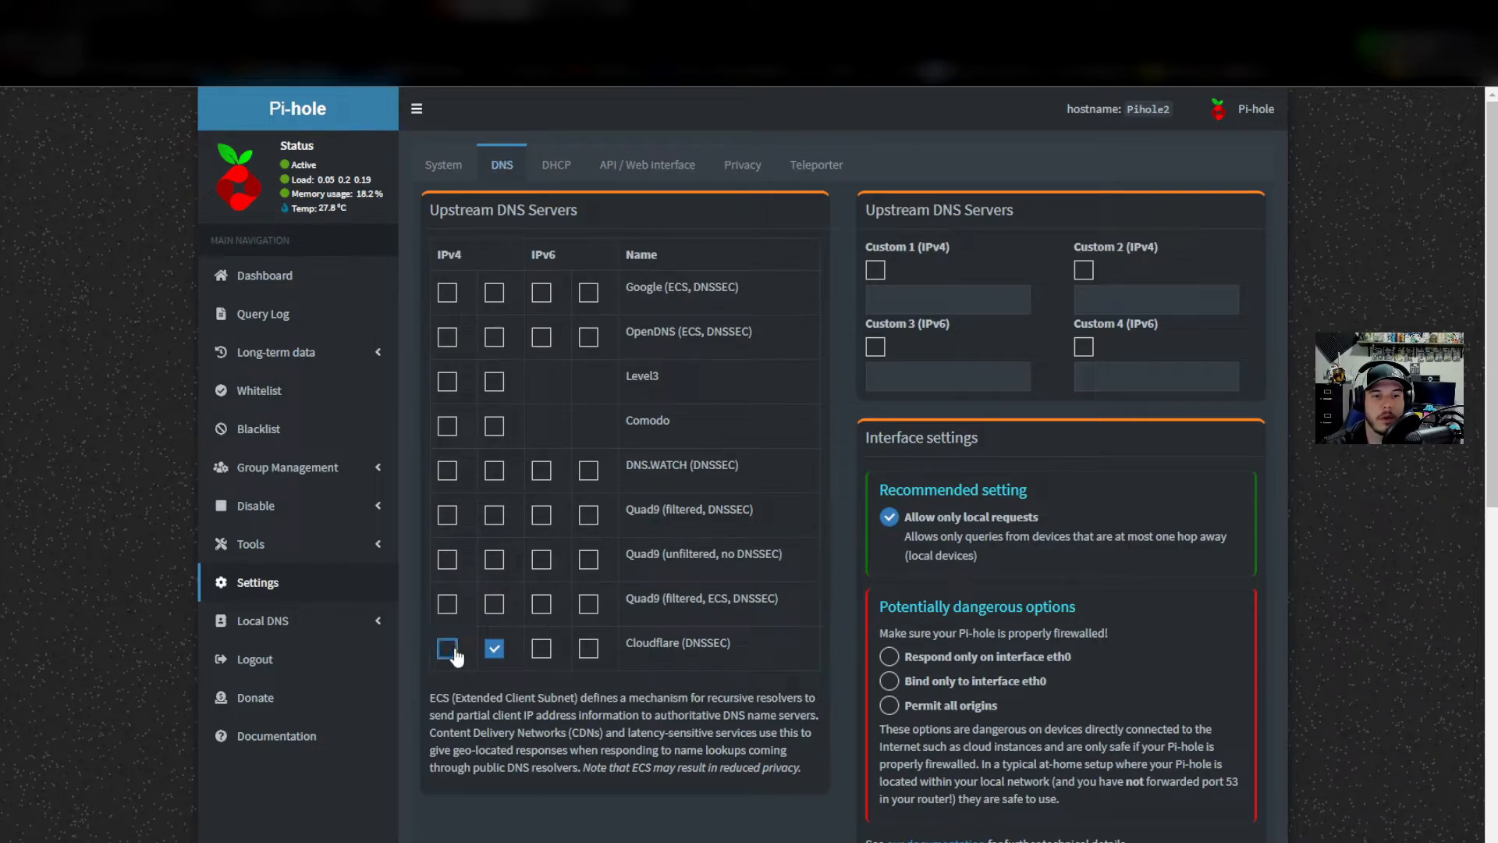
pyautogui.click(492, 651)
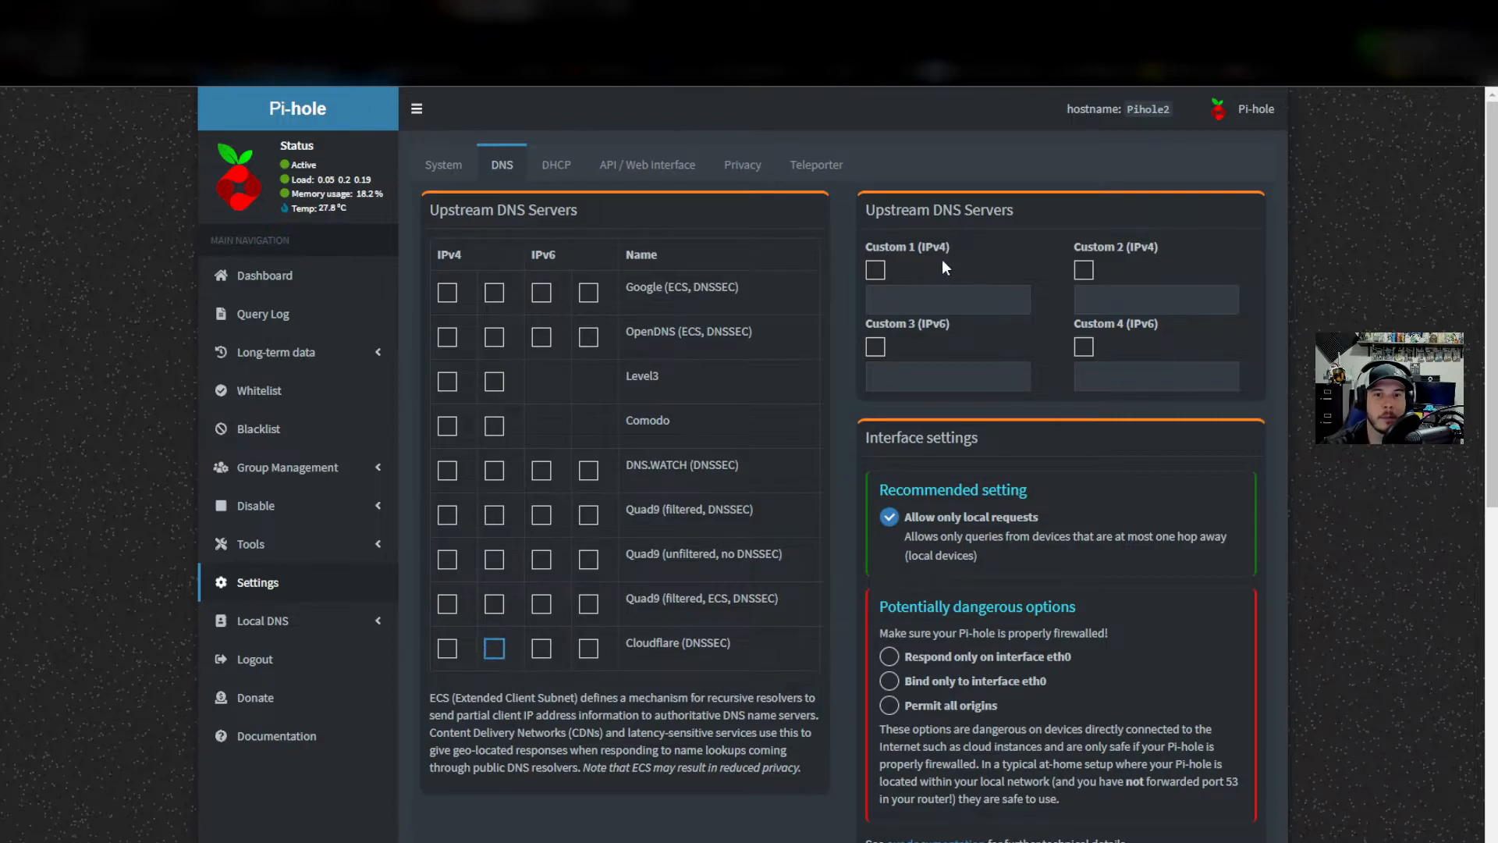
pyautogui.click(875, 270)
pyautogui.click(904, 301)
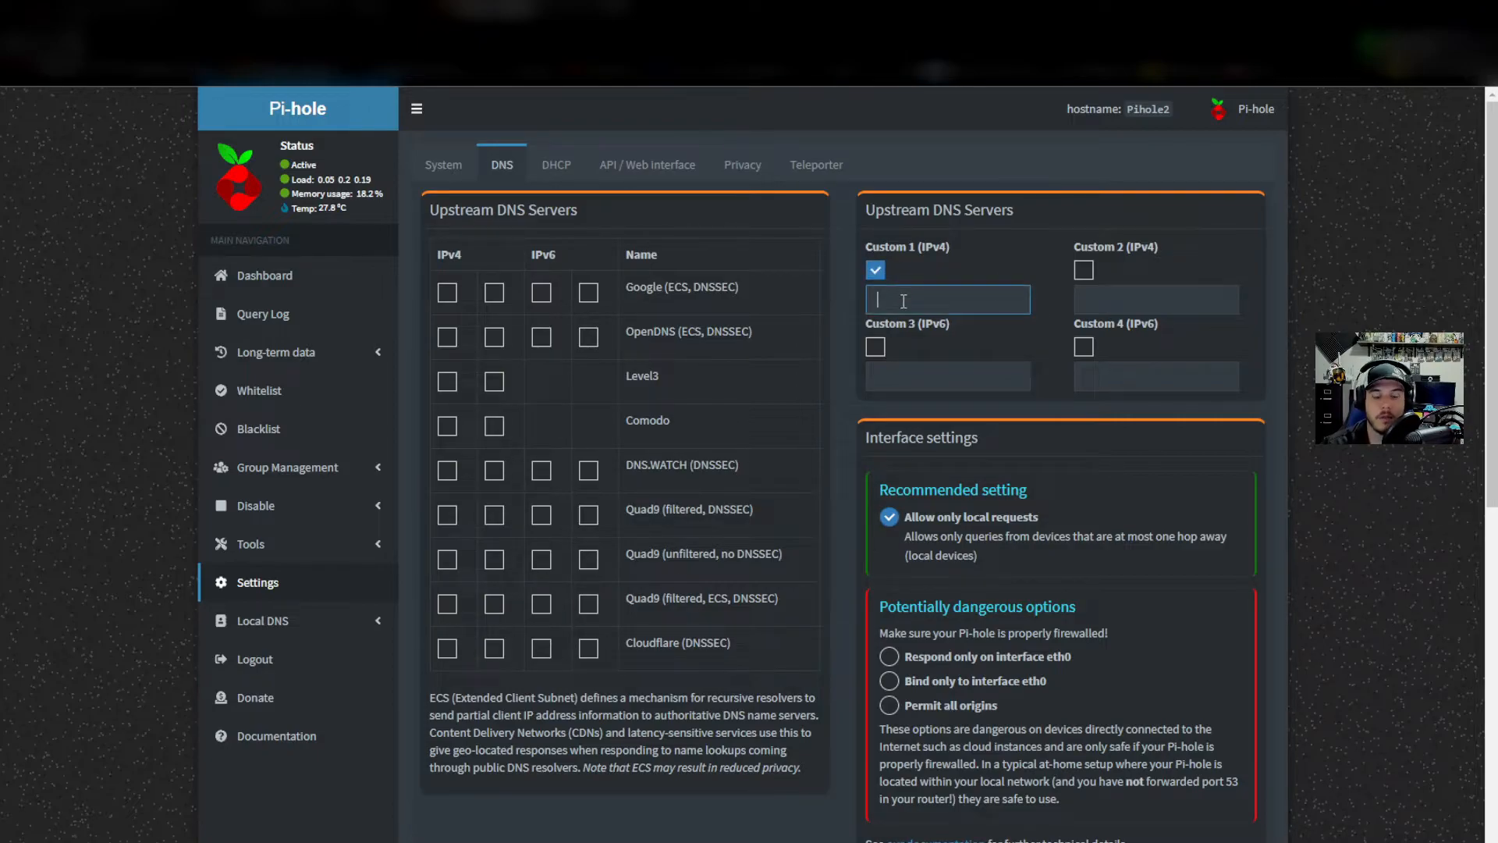
pyautogui.write('127.0')
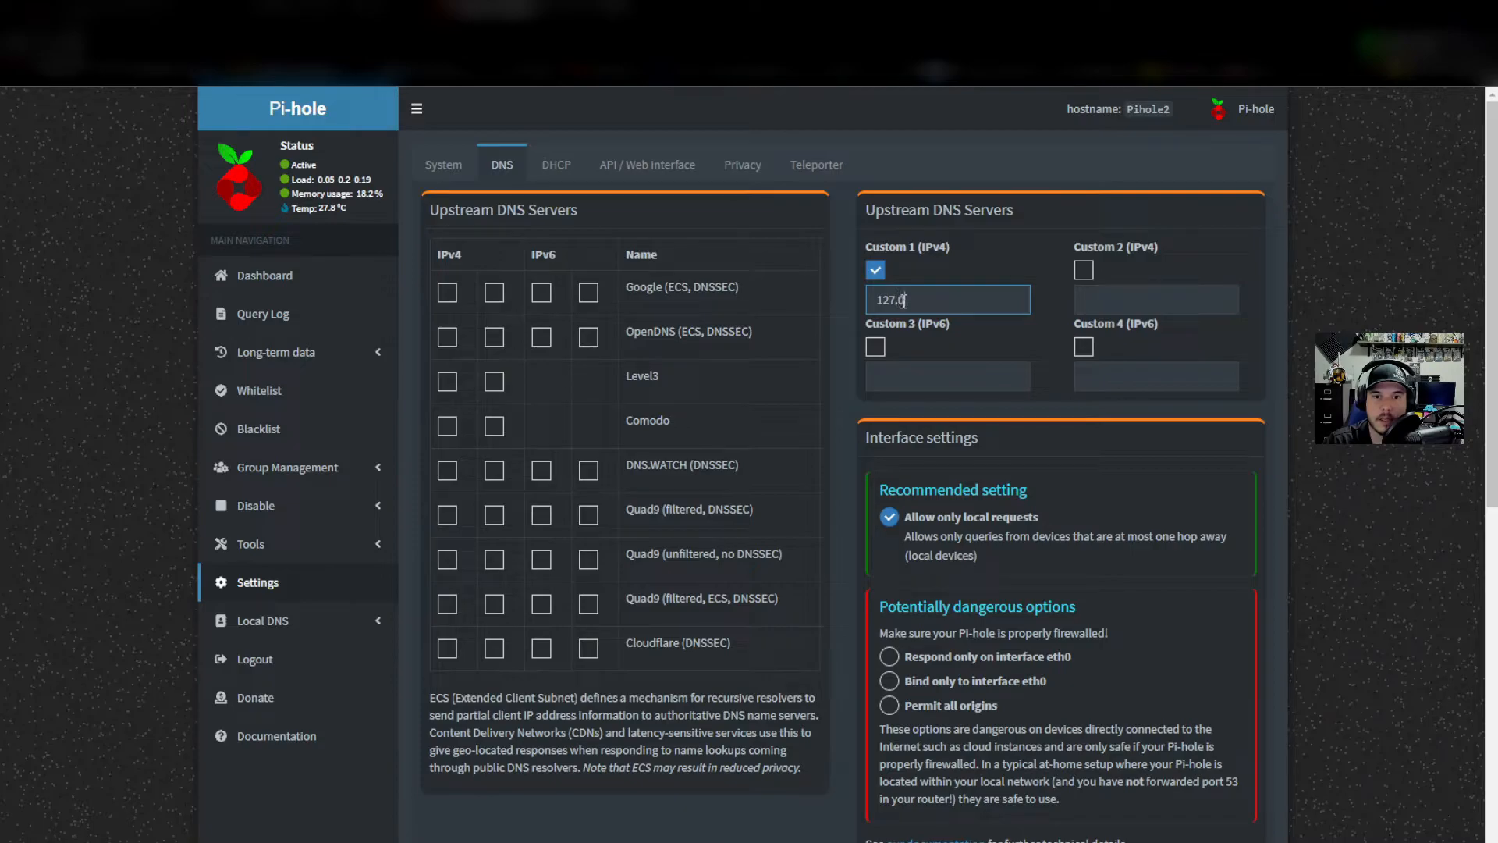
pyautogui.write('.0.1')
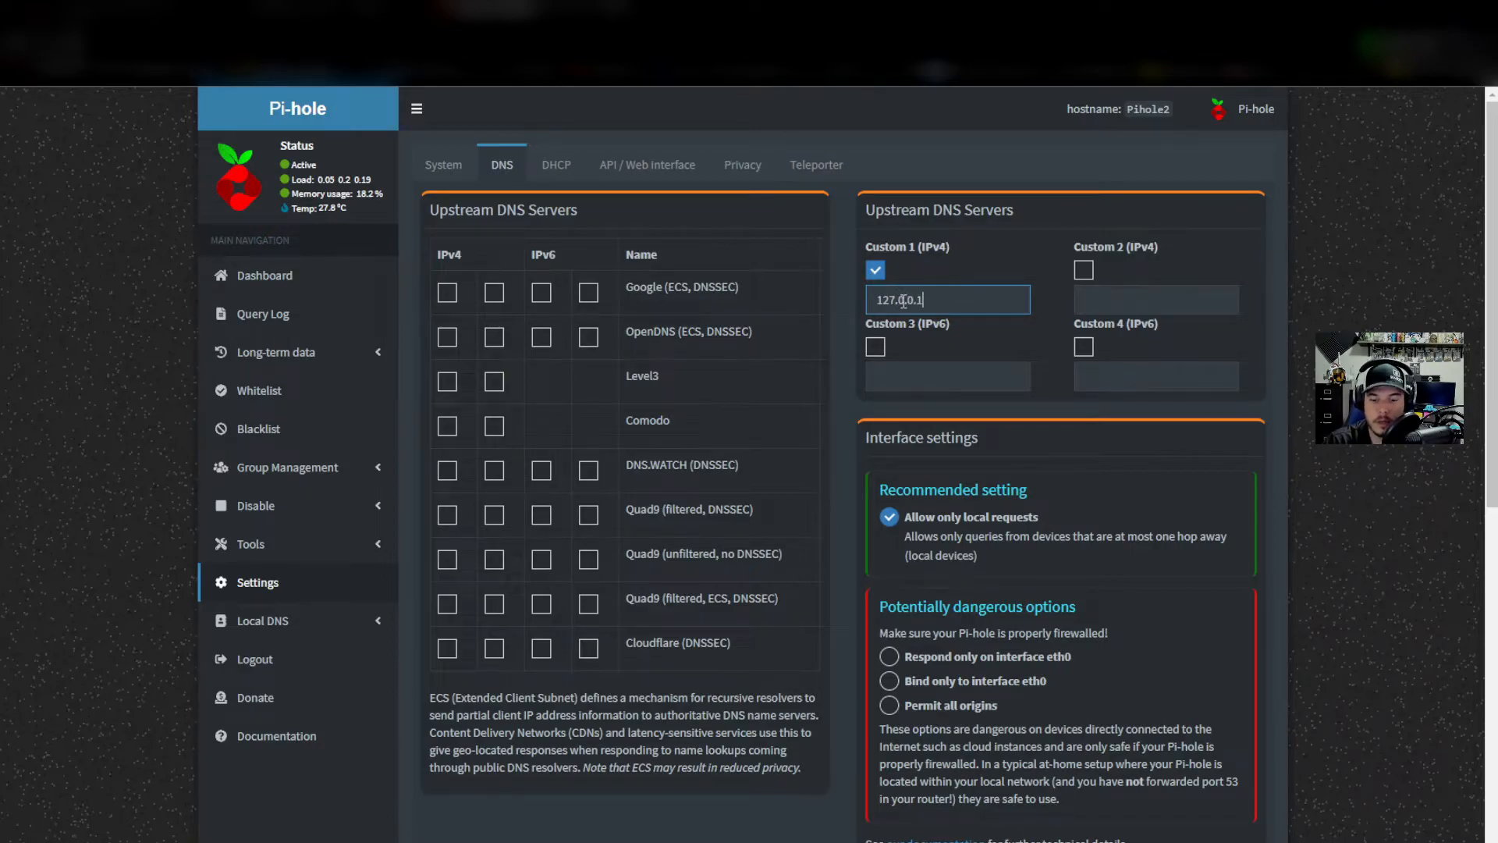
pyautogui.write('#')
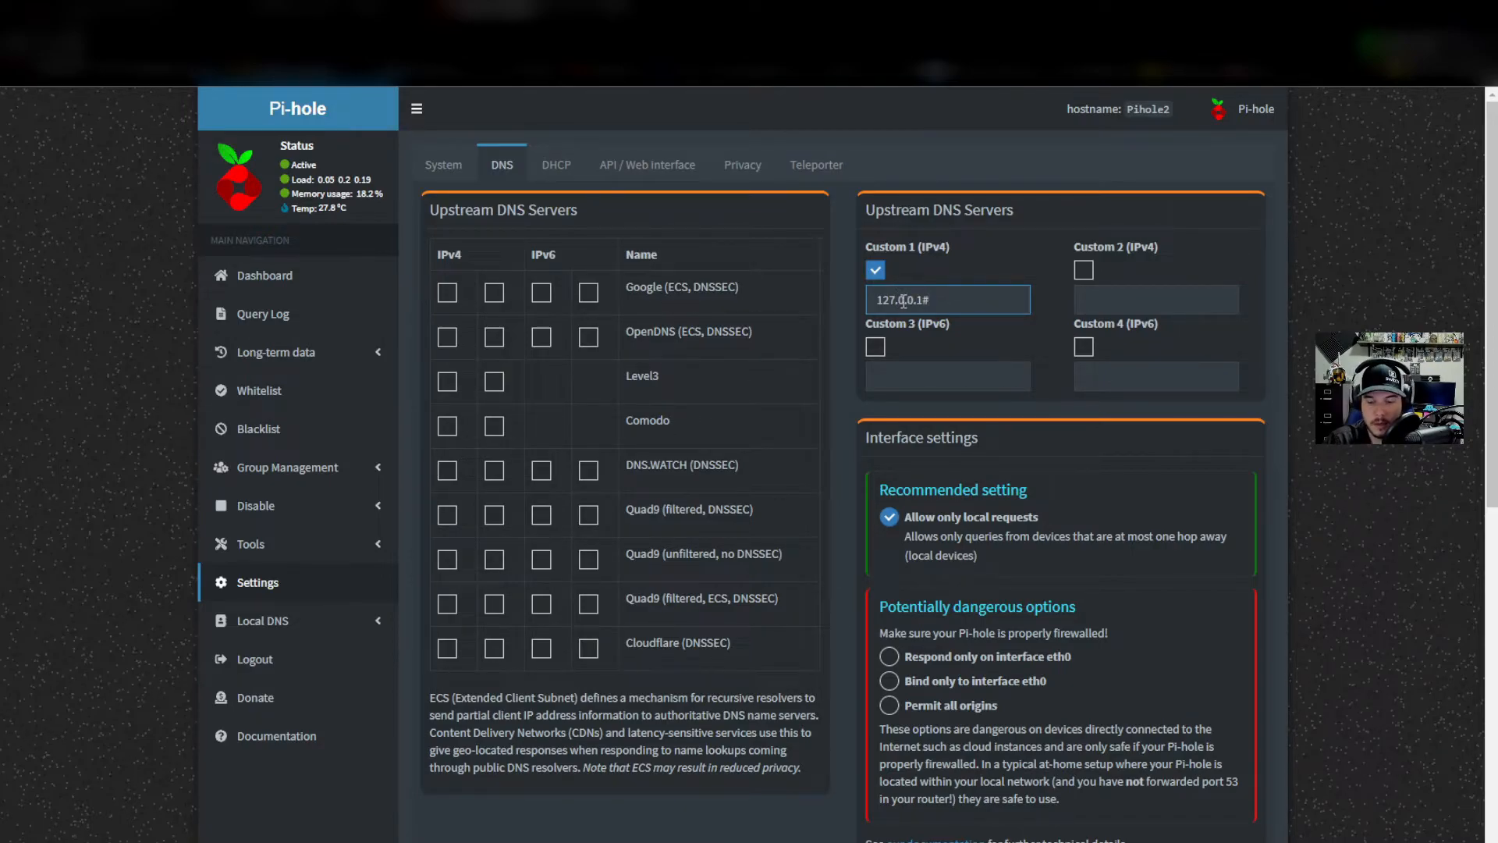
pyautogui.write('5335')
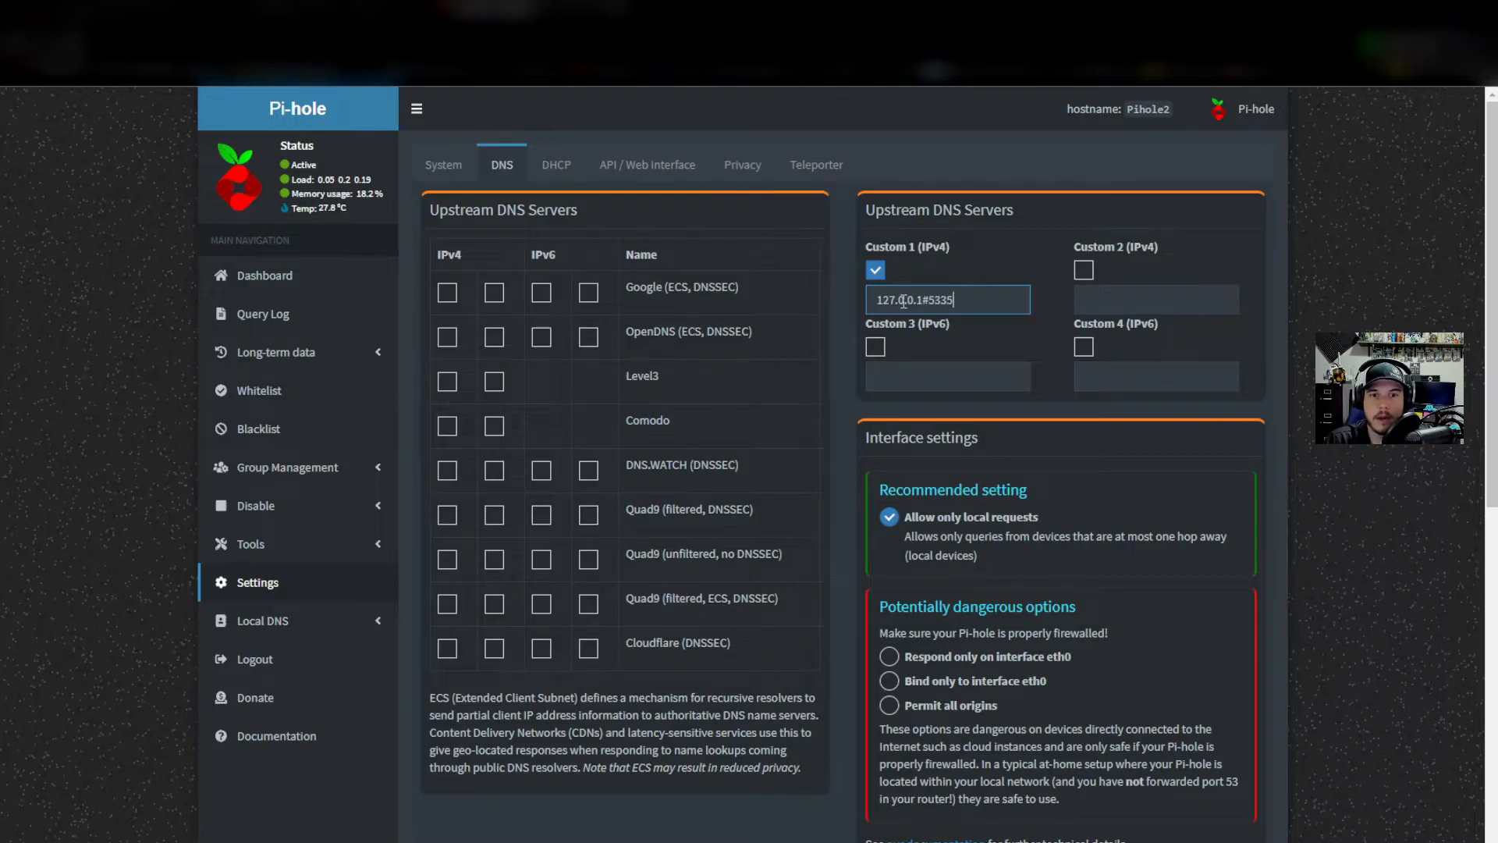
# Set the interface listening behaviour to Permit all origins and scroll down to Conditional forwarding.
pyautogui.scroll(-1, 887, 538)
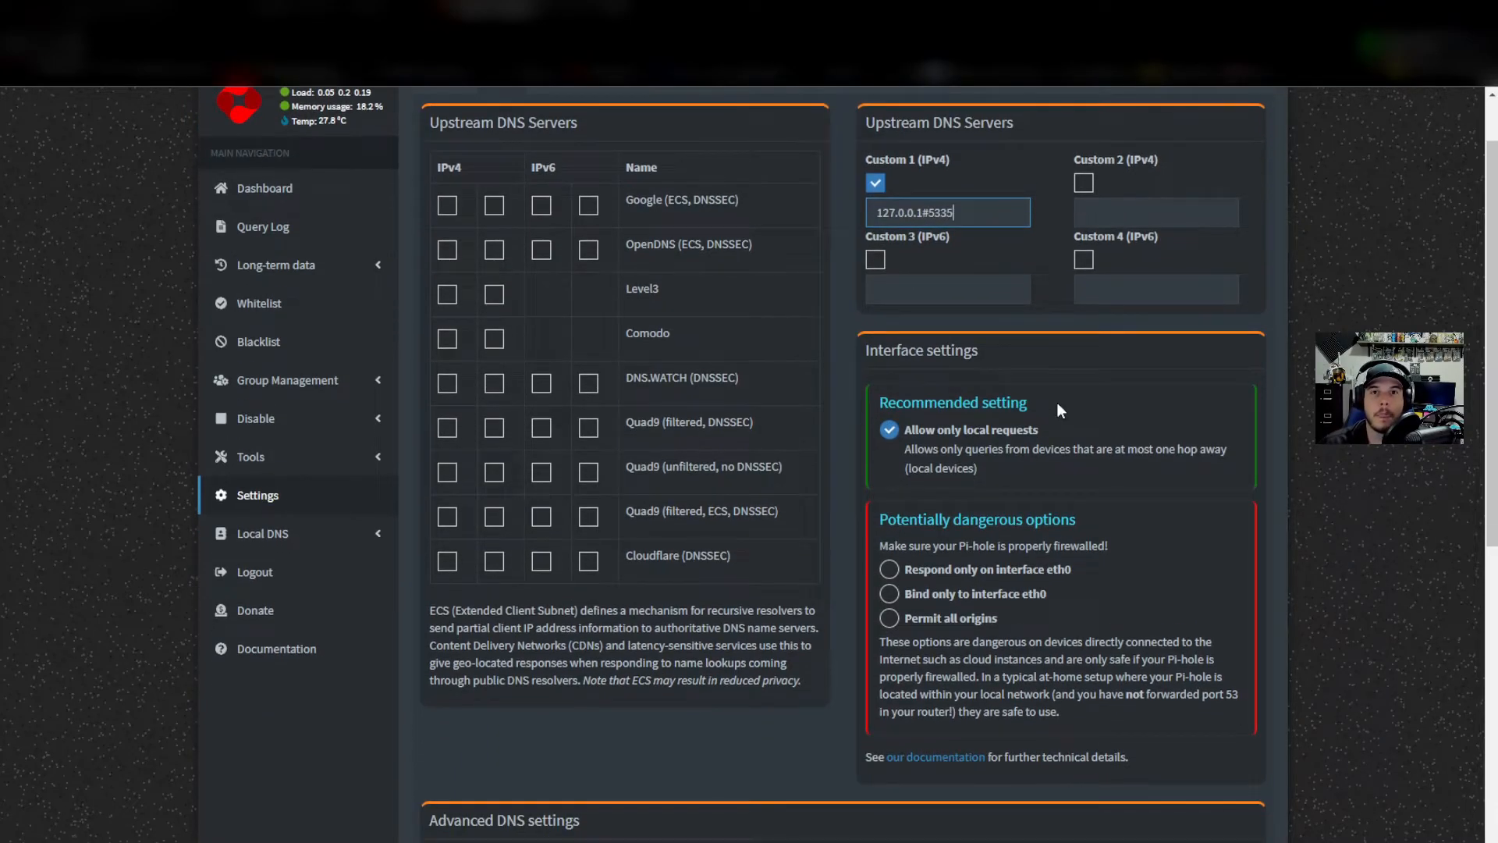
pyautogui.click(890, 618)
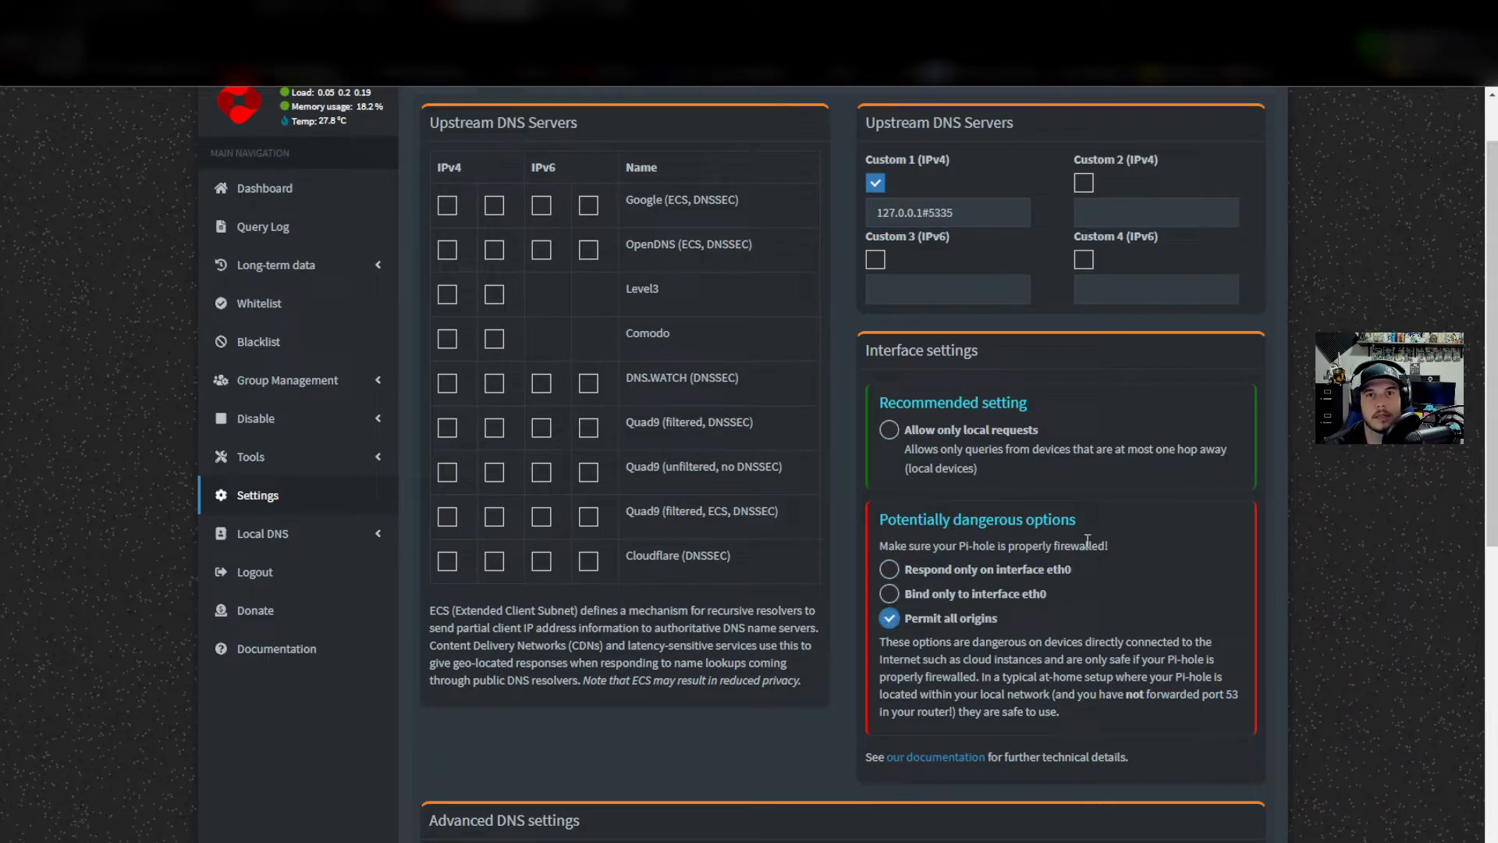
pyautogui.scroll(-4, 1088, 540)
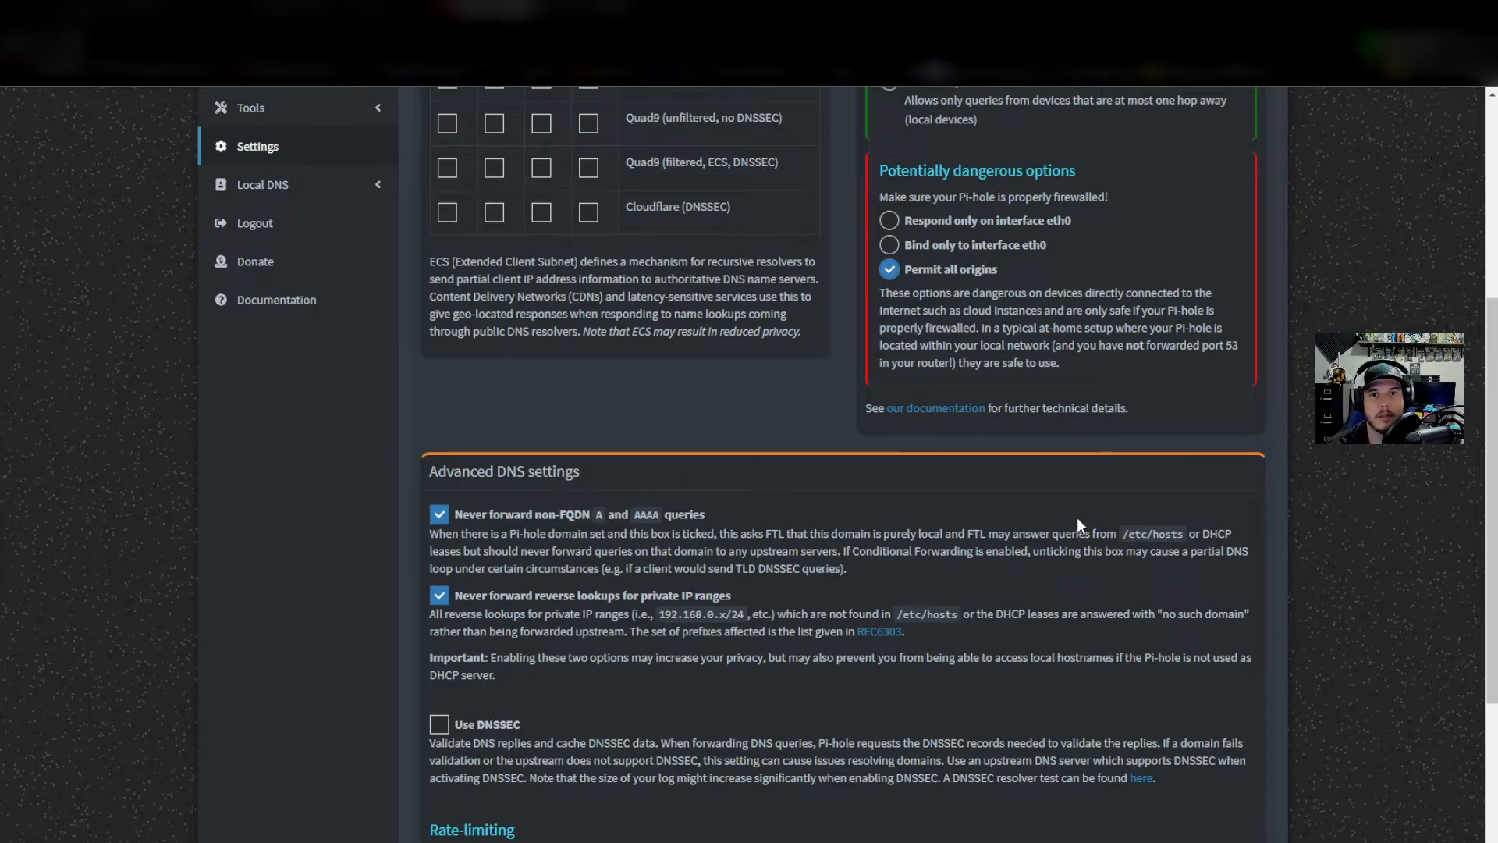
pyautogui.scroll(1, 982, 376)
pyautogui.scroll(2, 982, 377)
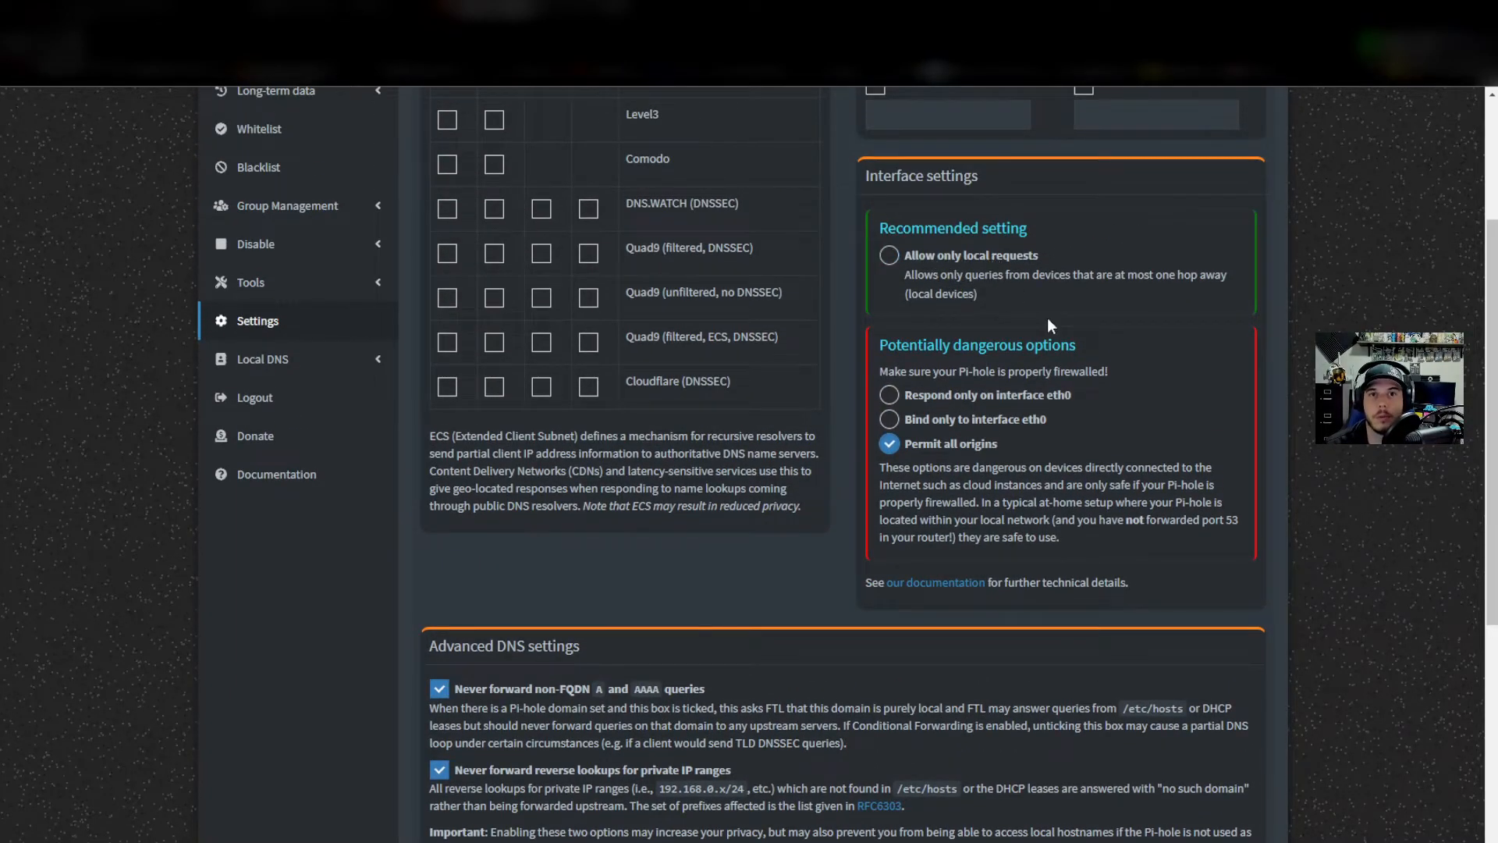
pyautogui.scroll(-2, 1052, 400)
pyautogui.scroll(-3, 1052, 401)
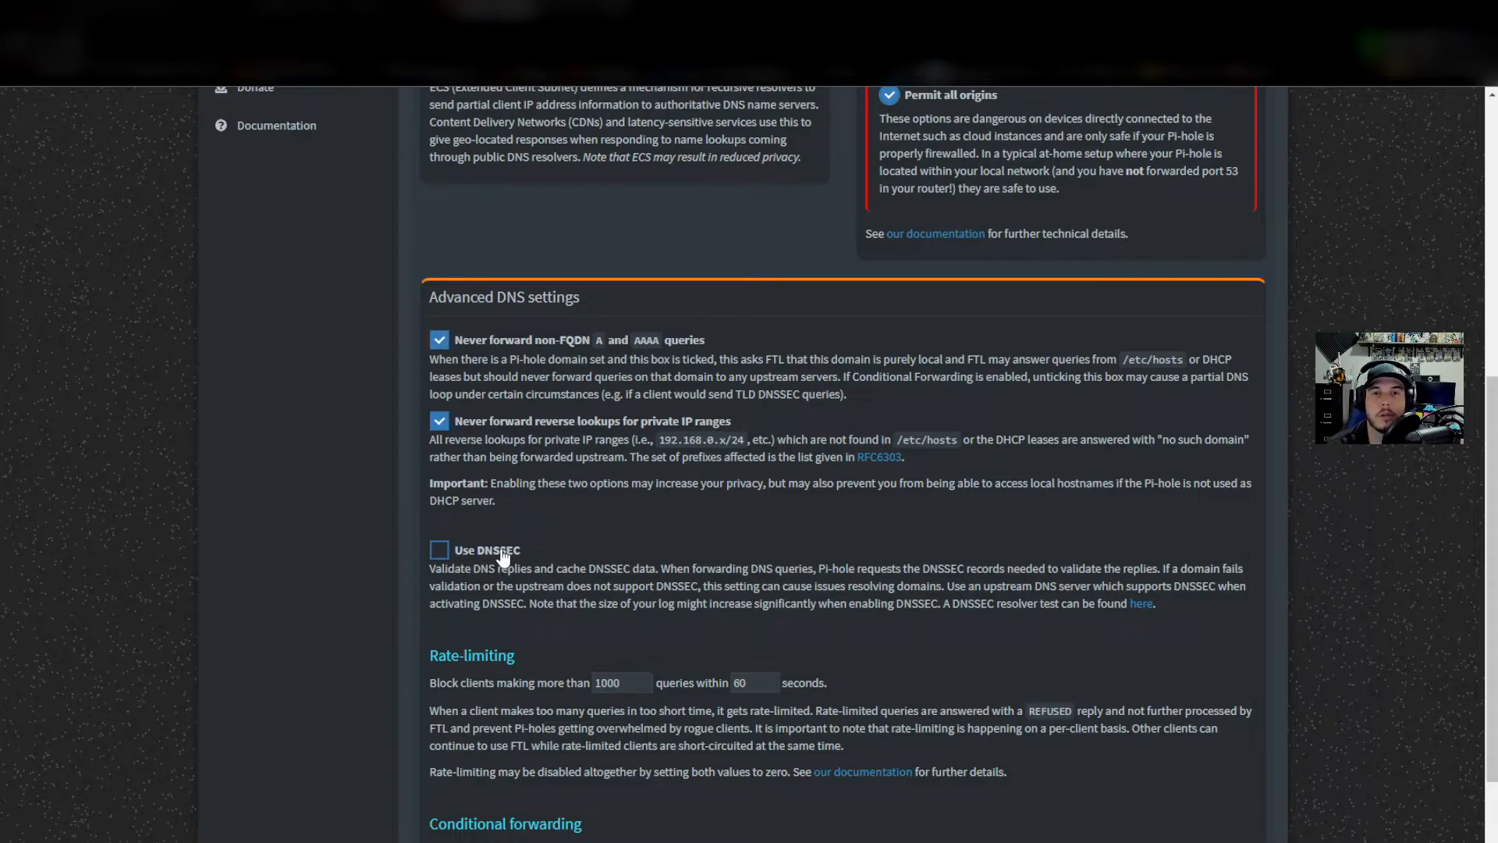
pyautogui.scroll(-5, 574, 543)
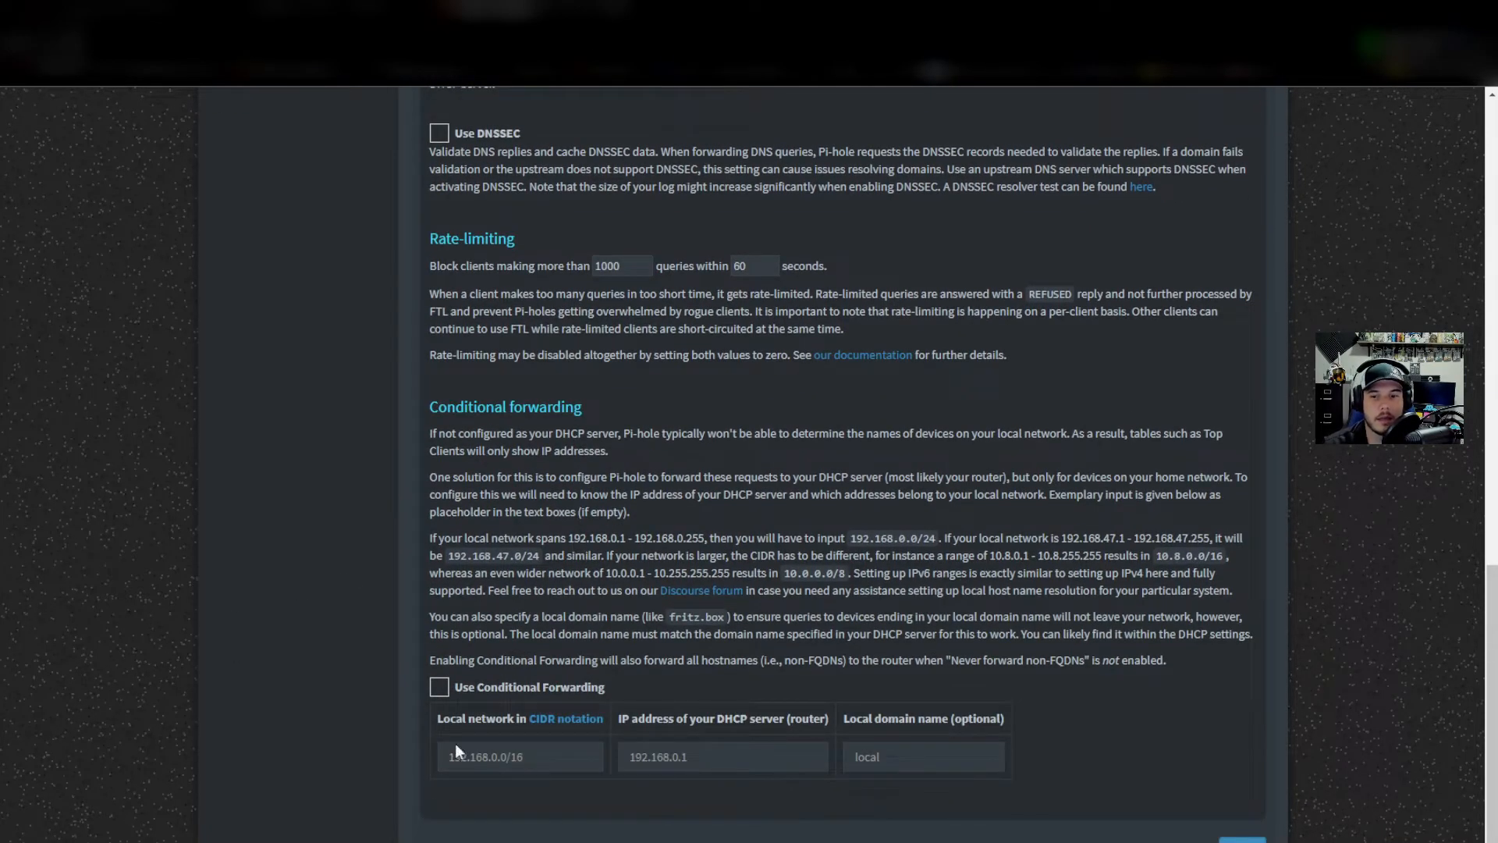
# Tick Use Conditional Forwarding, type then clear a network range, and return to the Proxmox tab.
pyautogui.click(468, 693)
pyautogui.click(533, 764)
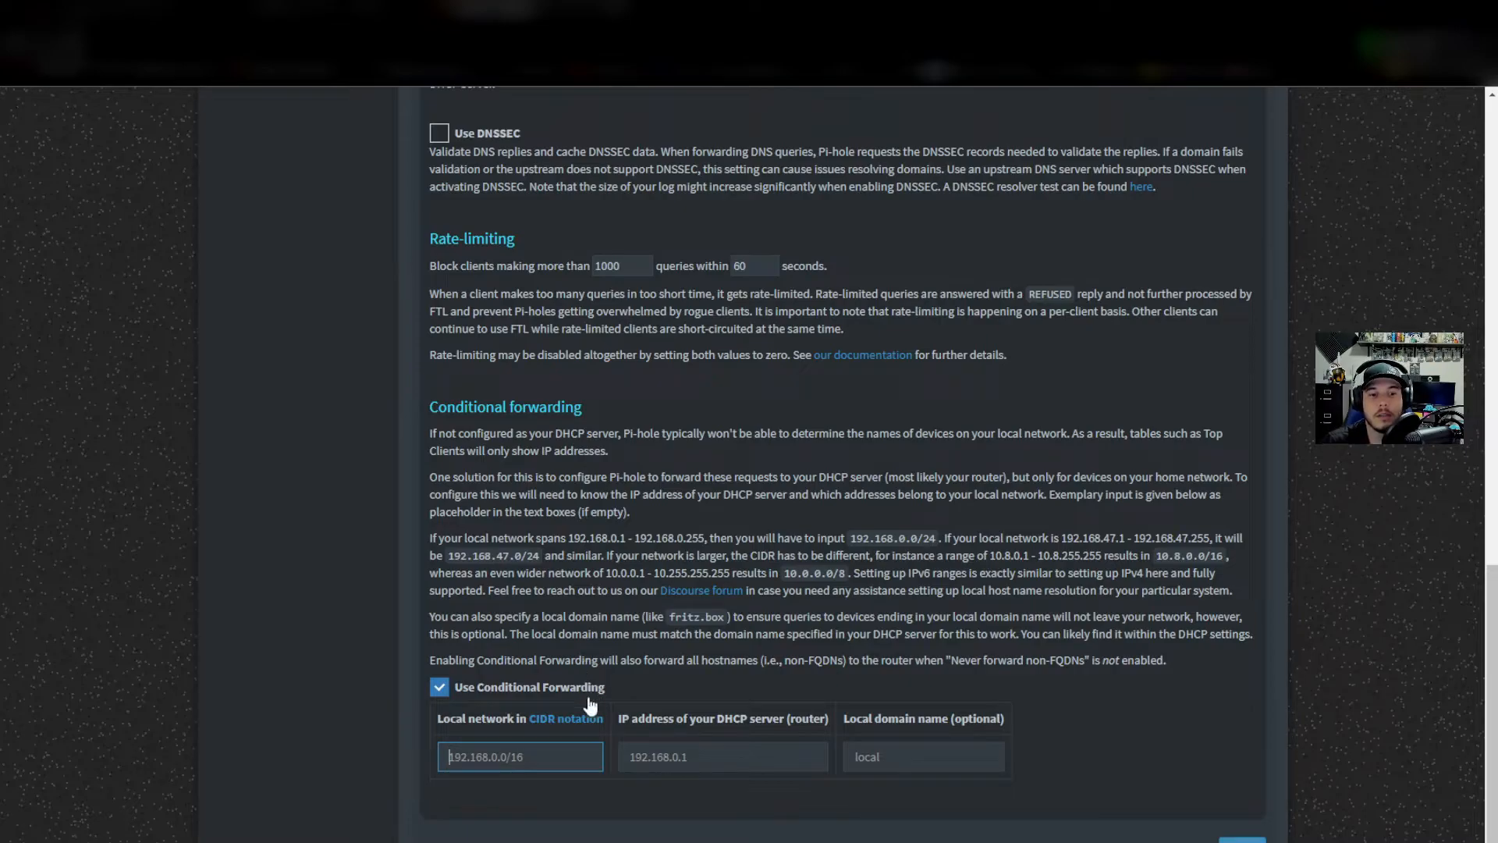
pyautogui.write('10.0.01')
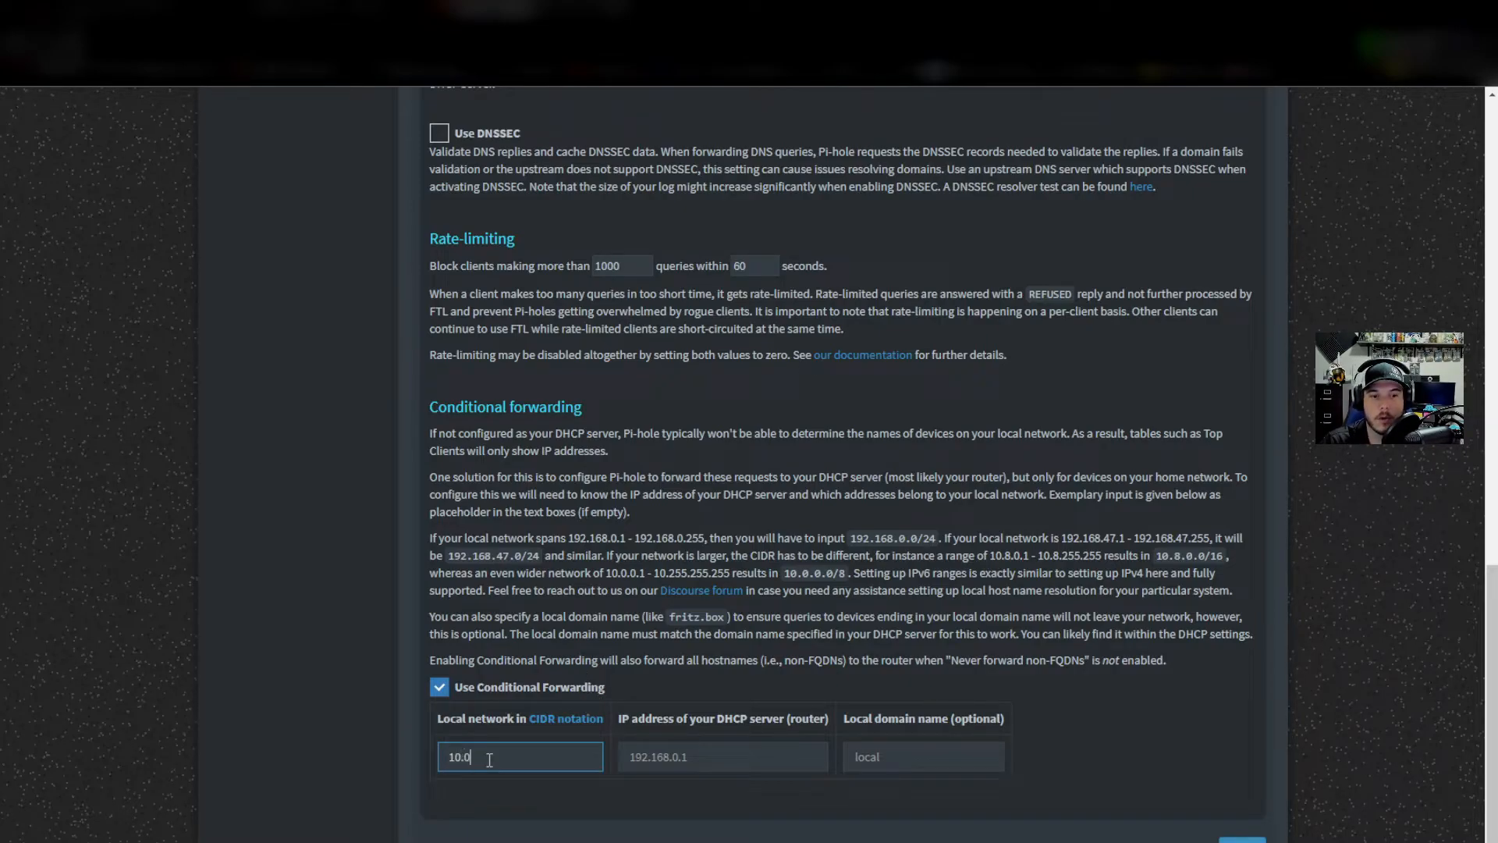
pyautogui.press('BackSpace')
pyautogui.press('BackSpace')
pyautogui.press('BackSpace')
pyautogui.press('BackSpace')
pyautogui.press('BackSpace')
pyautogui.press('BackSpace')
pyautogui.press('BackSpace')
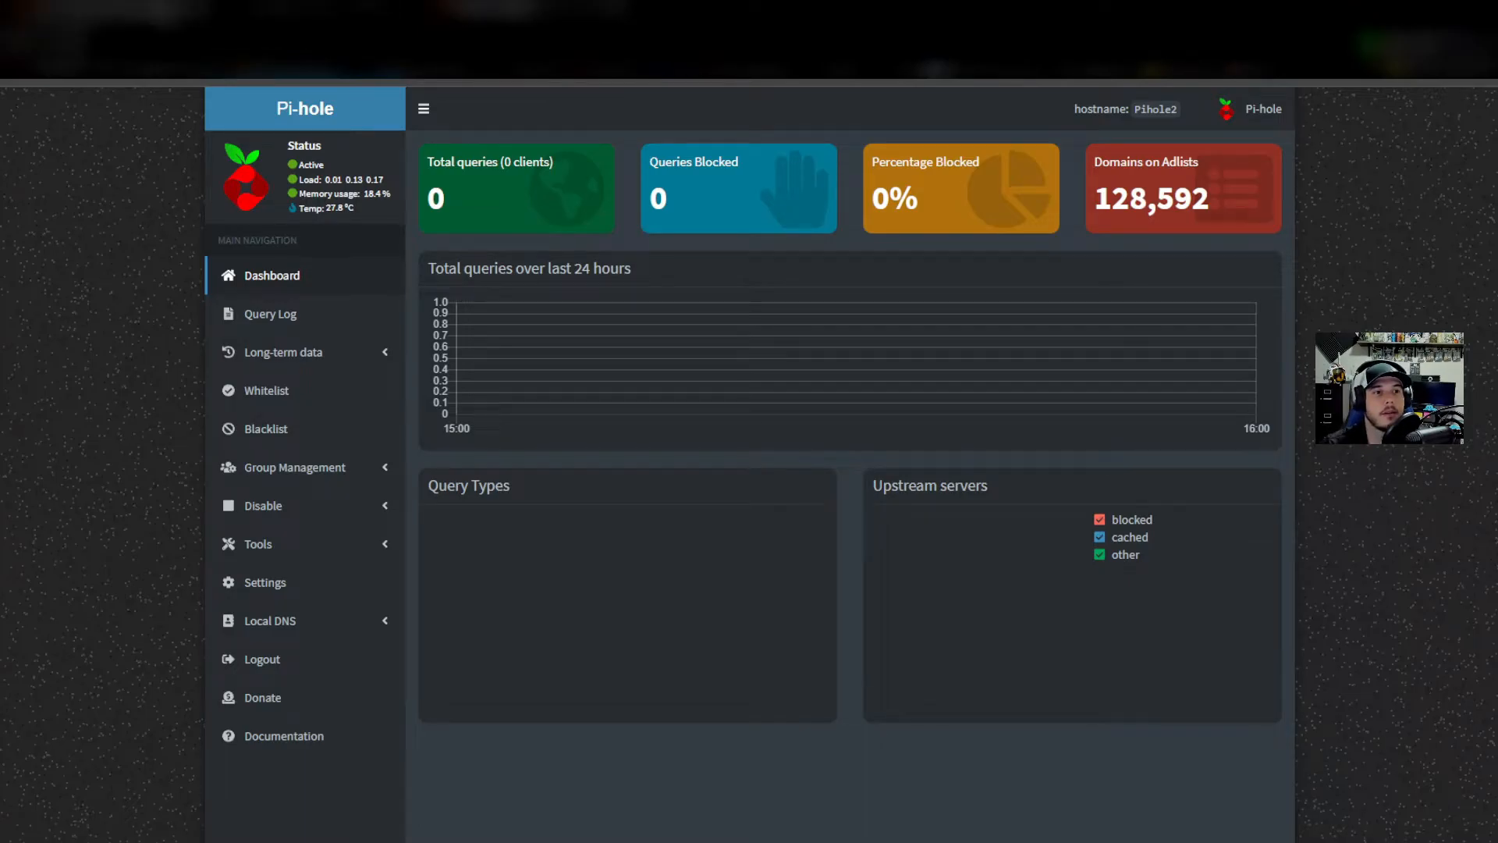
pyautogui.click(117, 15)
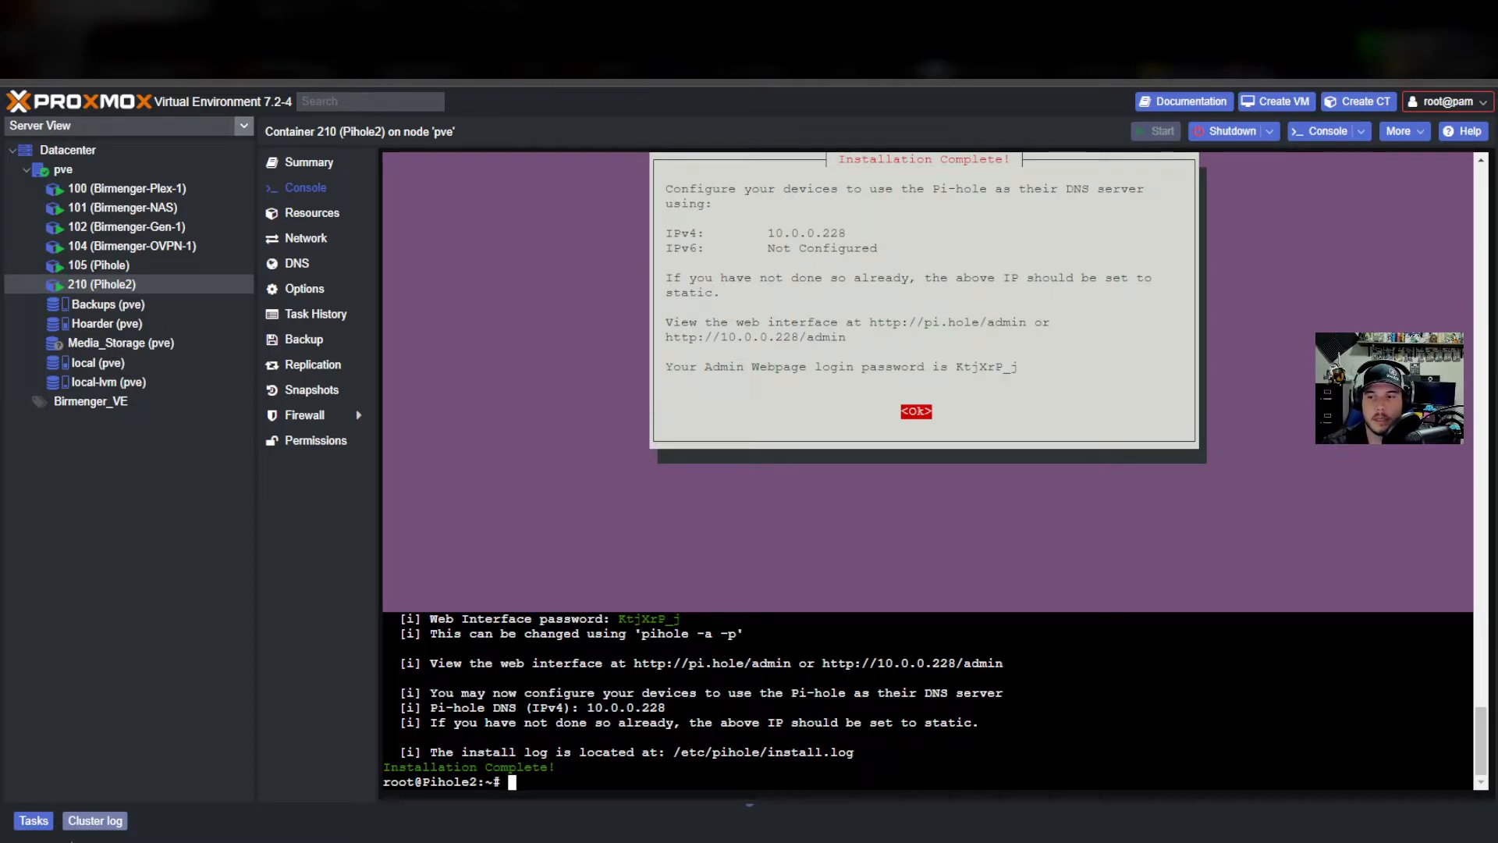
# Run apt install unbound in the Pihole2 console and confirm the install with y.
pyautogui.click(585, 788)
pyautogui.write('apt insta')
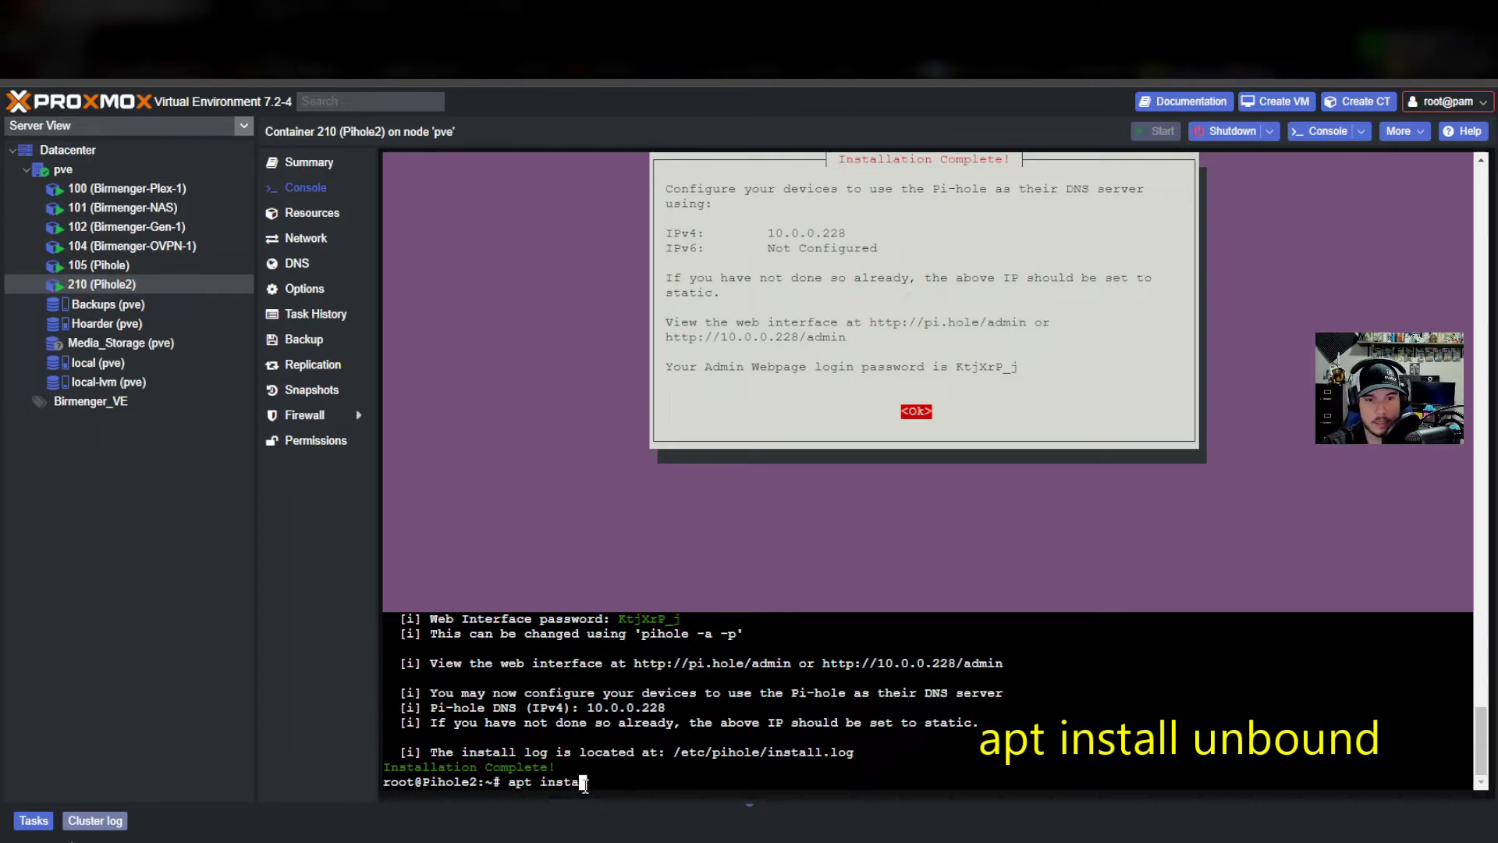
pyautogui.write('ll unbound')
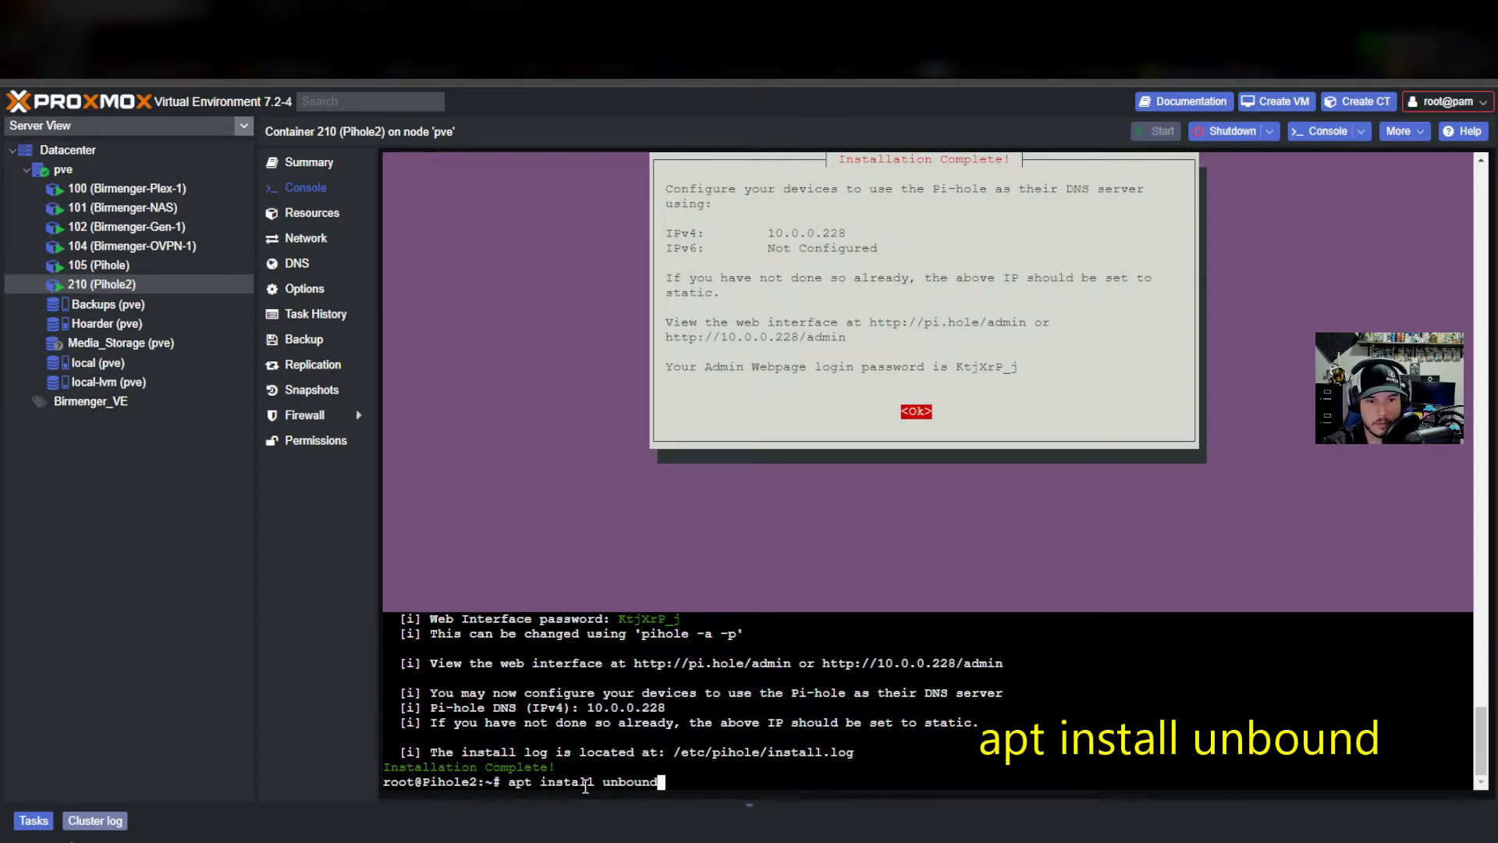
pyautogui.press('Return')
pyautogui.write('y')
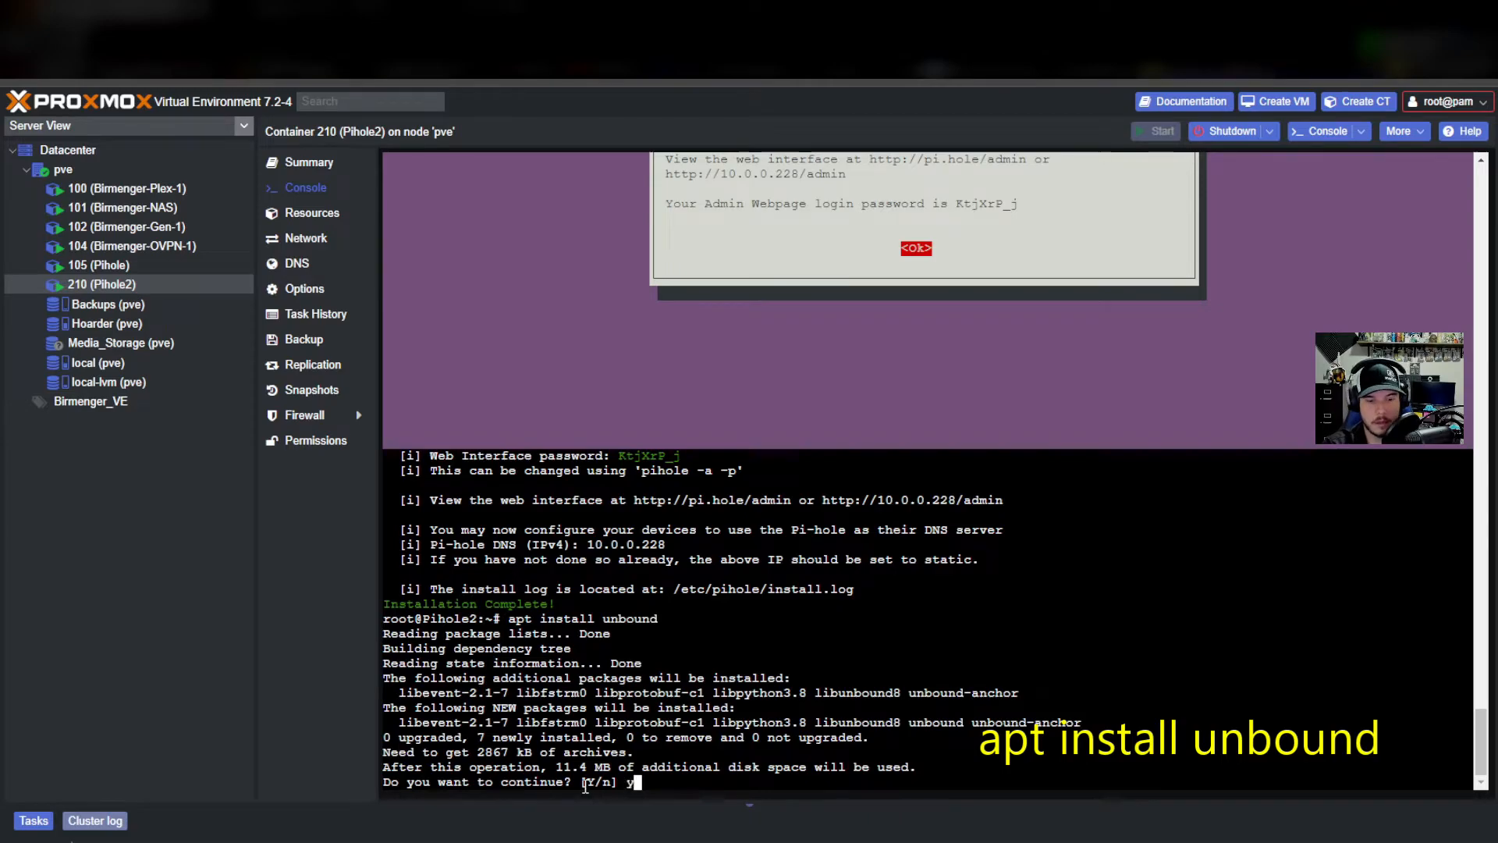
pyautogui.press('Return')
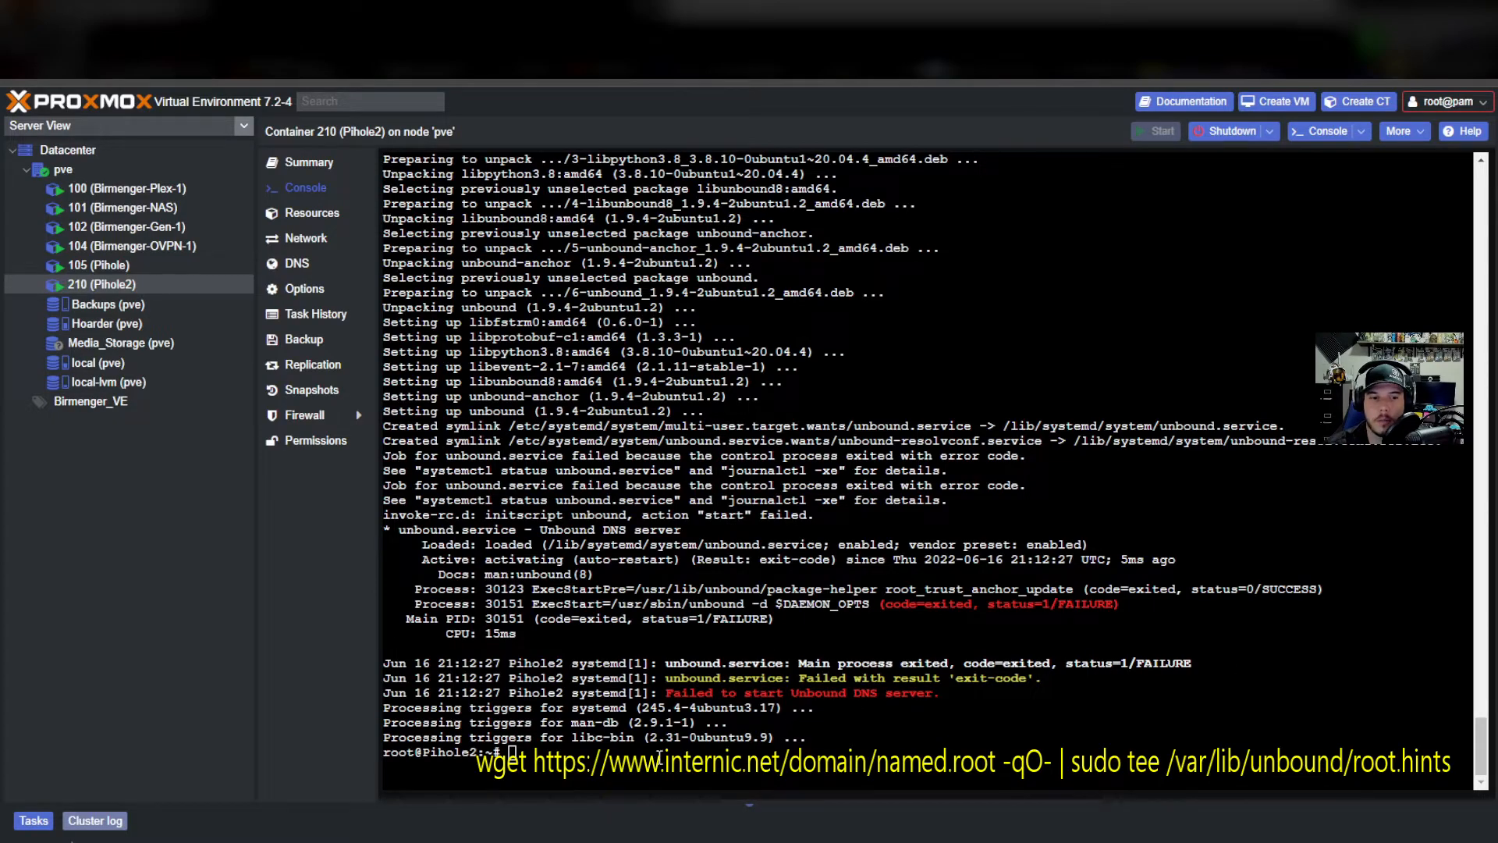
# Run the pasted wget command saving internic's named.root to /var/lib/unbound/root.hints.
pyautogui.click(625, 768)
pyautogui.write('wget https://www.internic.net/domain/named.root -qO- | sudo tee /var/lib/unbound/root.hints')
pyautogui.press('Return')
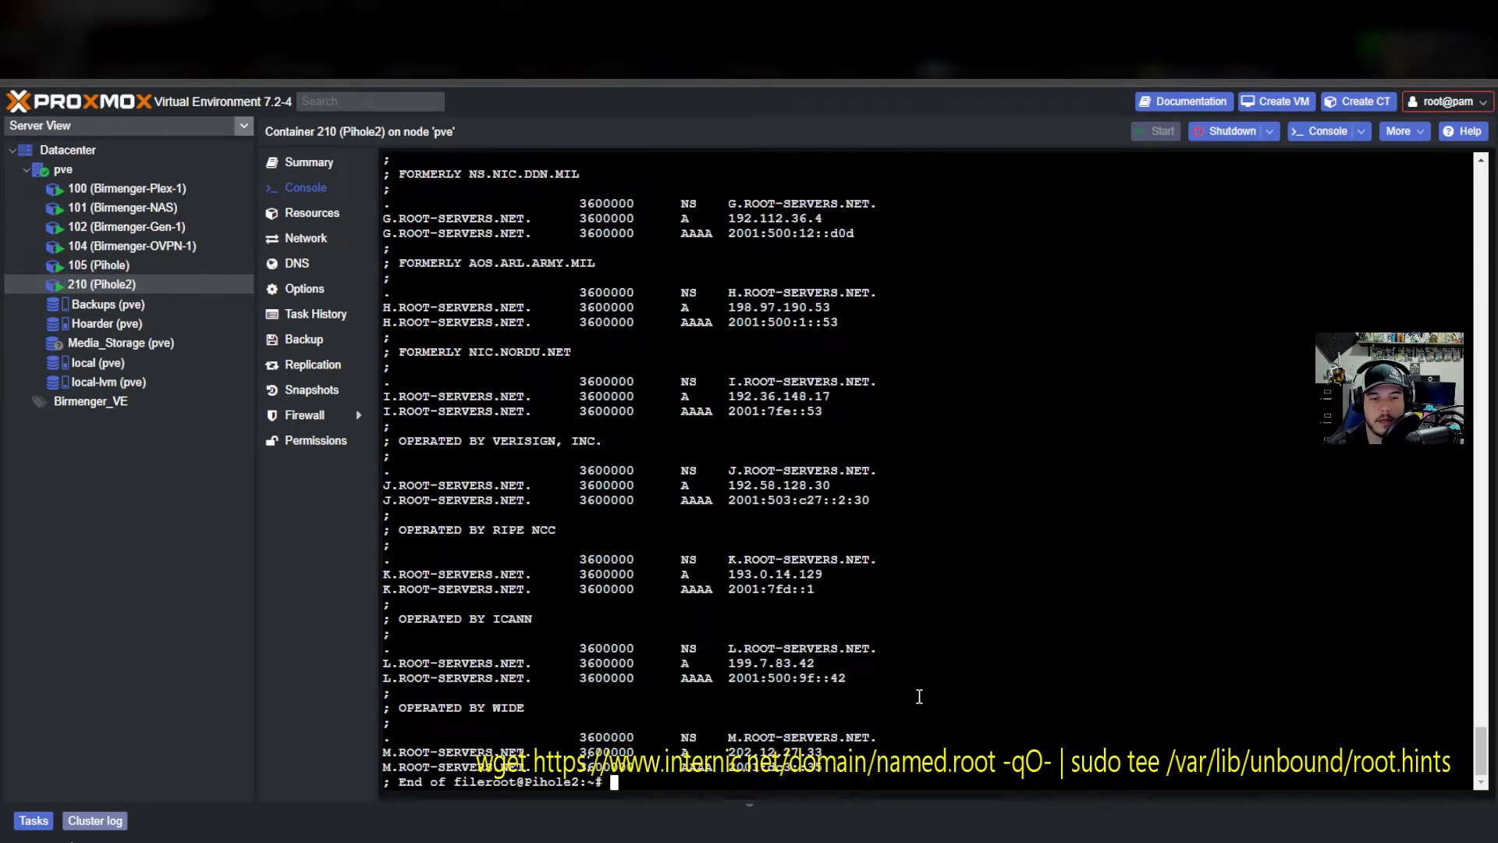
pyautogui.scroll(10, 937, 640)
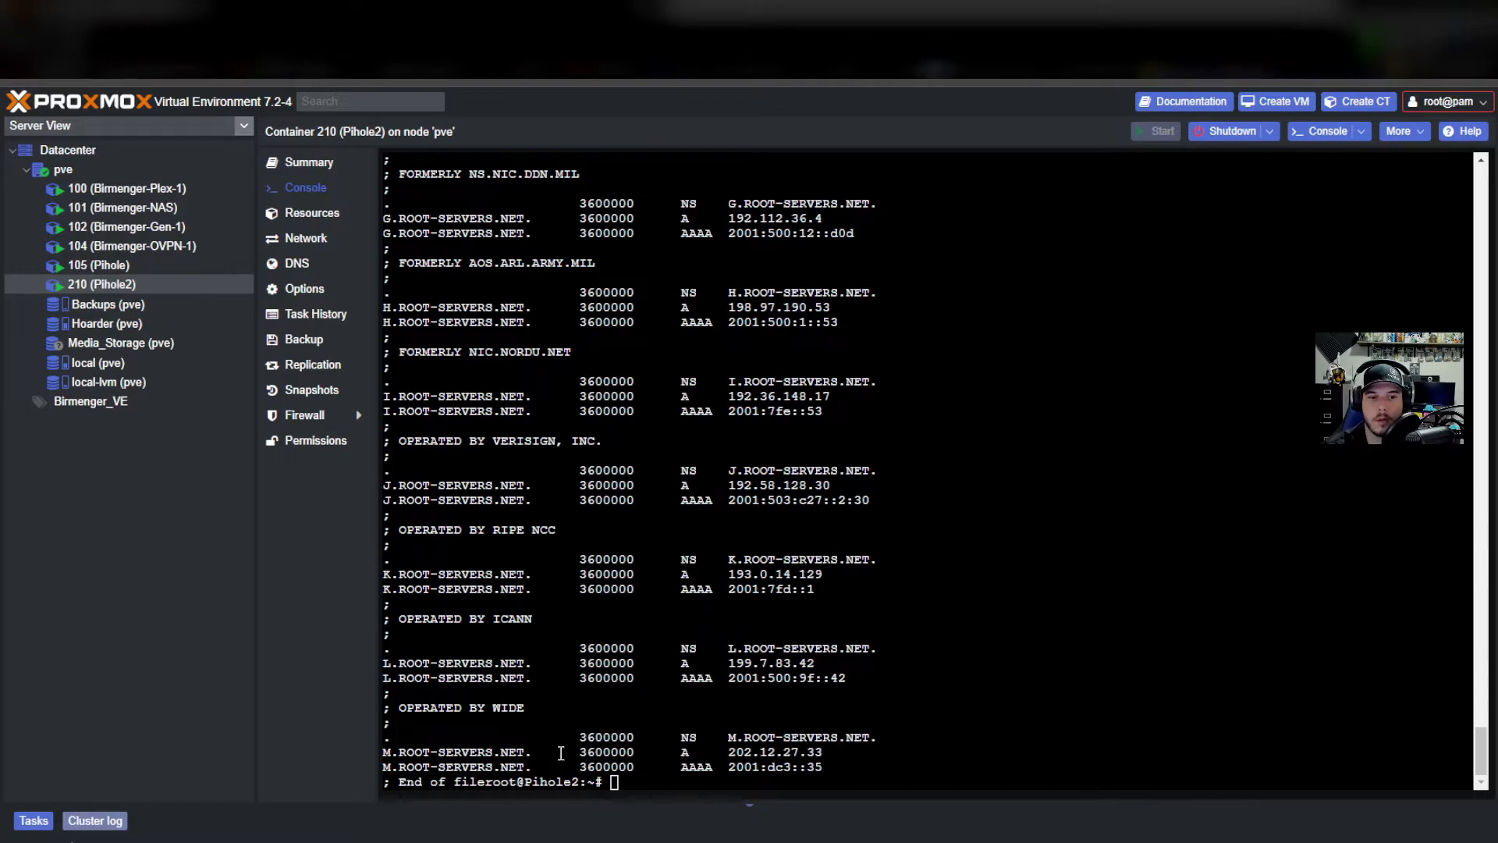
pyautogui.click(705, 784)
pyautogui.write('nano')
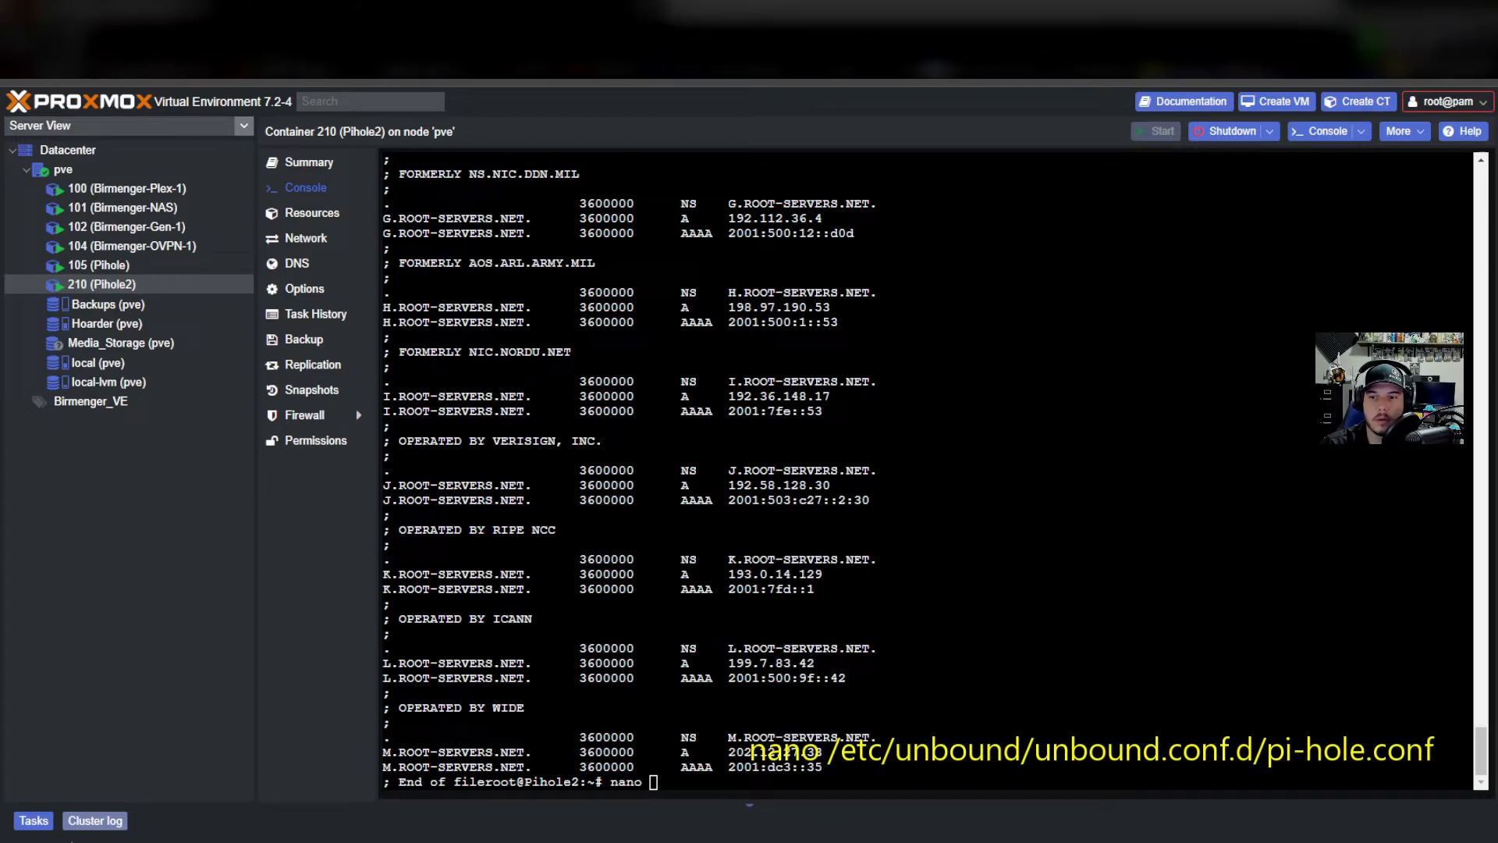
# Create /etc/unbound/unbound.conf.d/pi-hole.conf in nano with the pasted Unbound configuration and save it.
pyautogui.click(785, 777)
pyautogui.write('/')
pyautogui.write('etc/unbound/unbound.conf.d/pi-hole.conf')
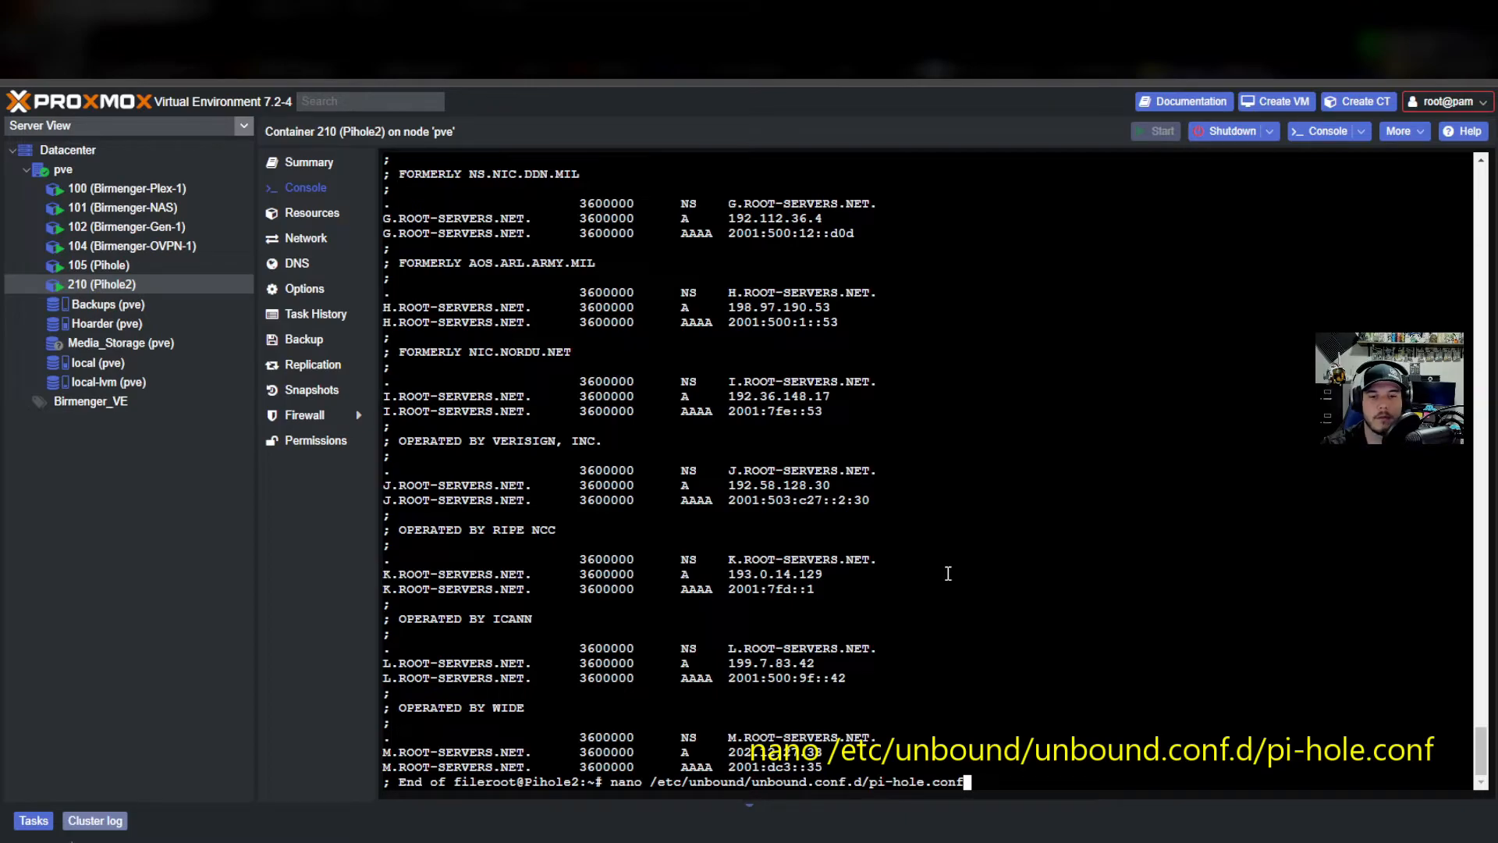
pyautogui.press('Return')
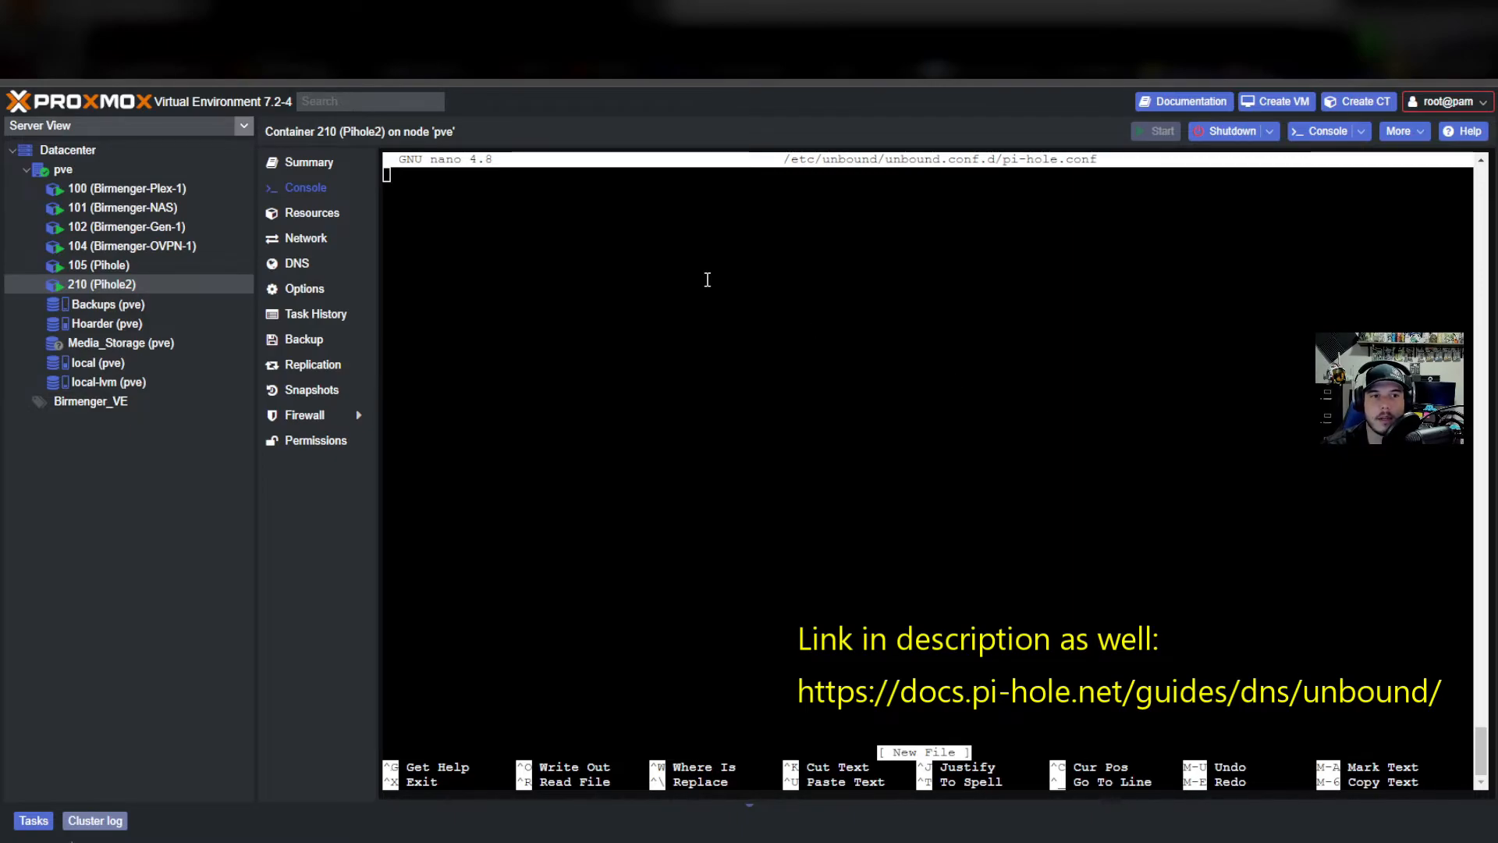
pyautogui.hotkey('ctrl', 'shift', 'v')
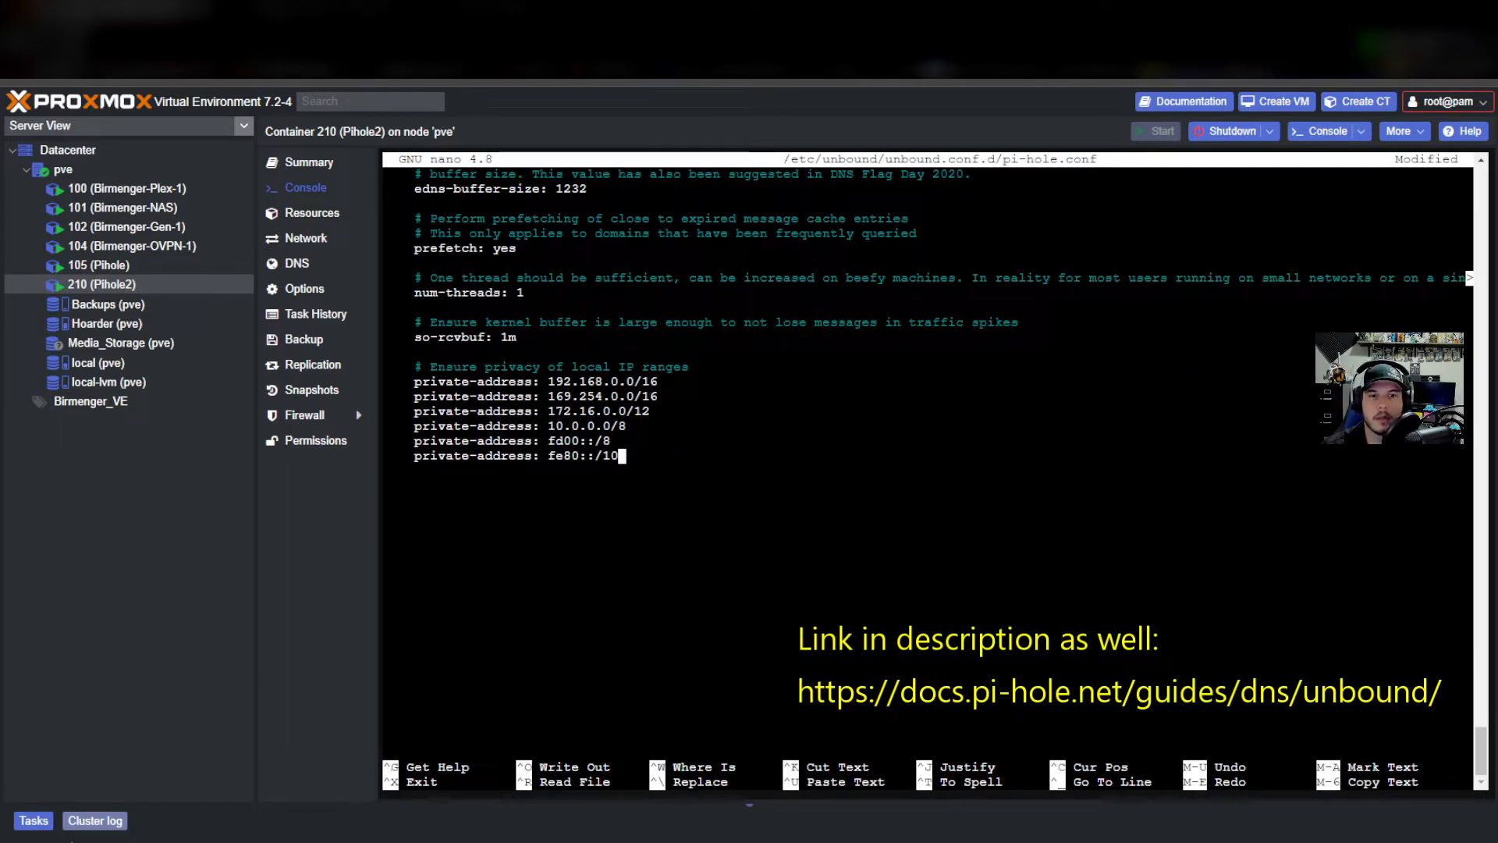
pyautogui.hotkey('ctrl', 'x')
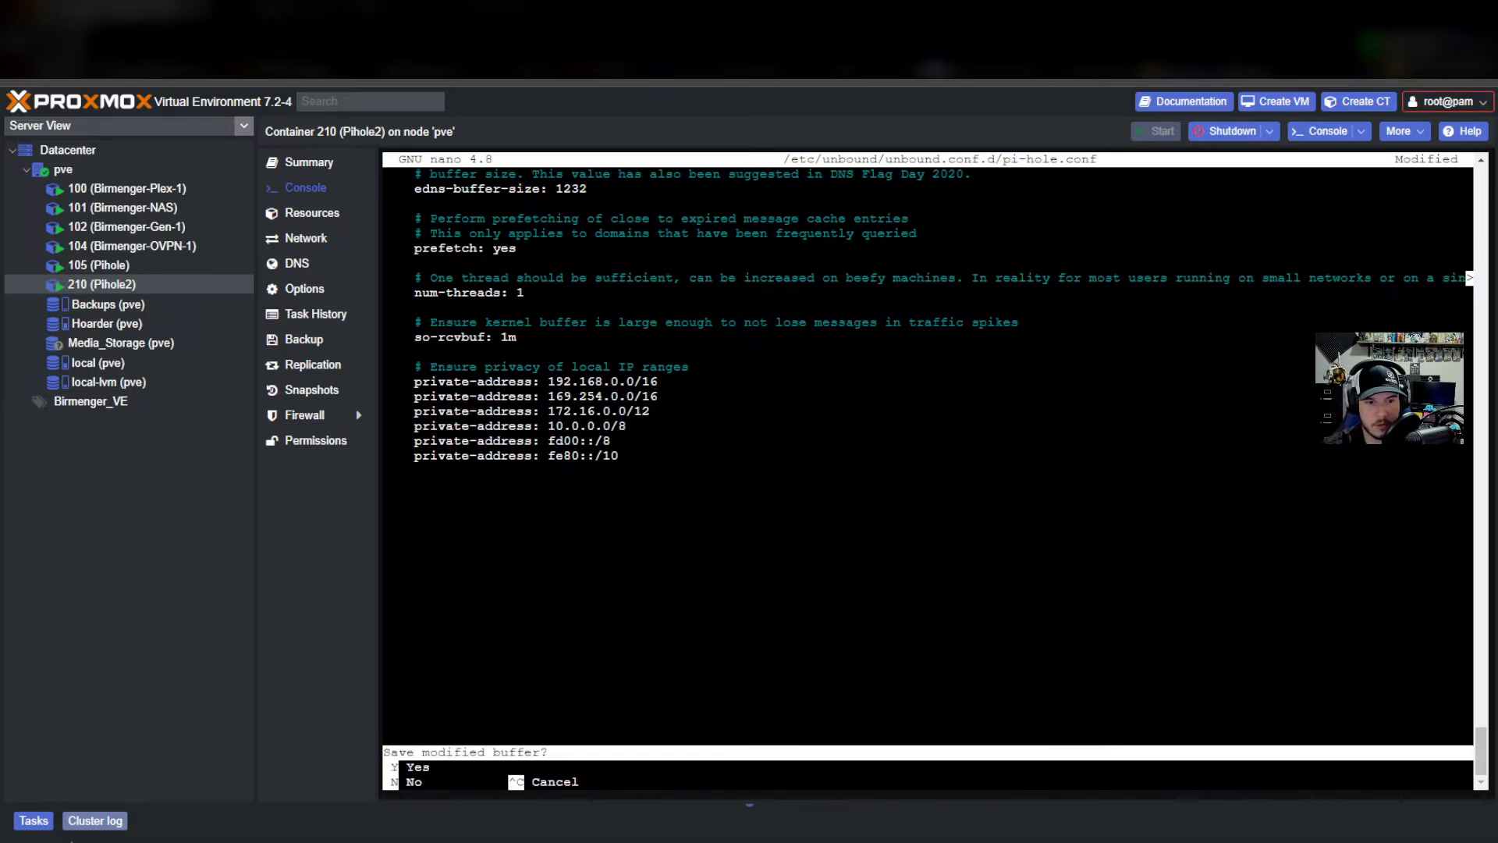
pyautogui.press('y')
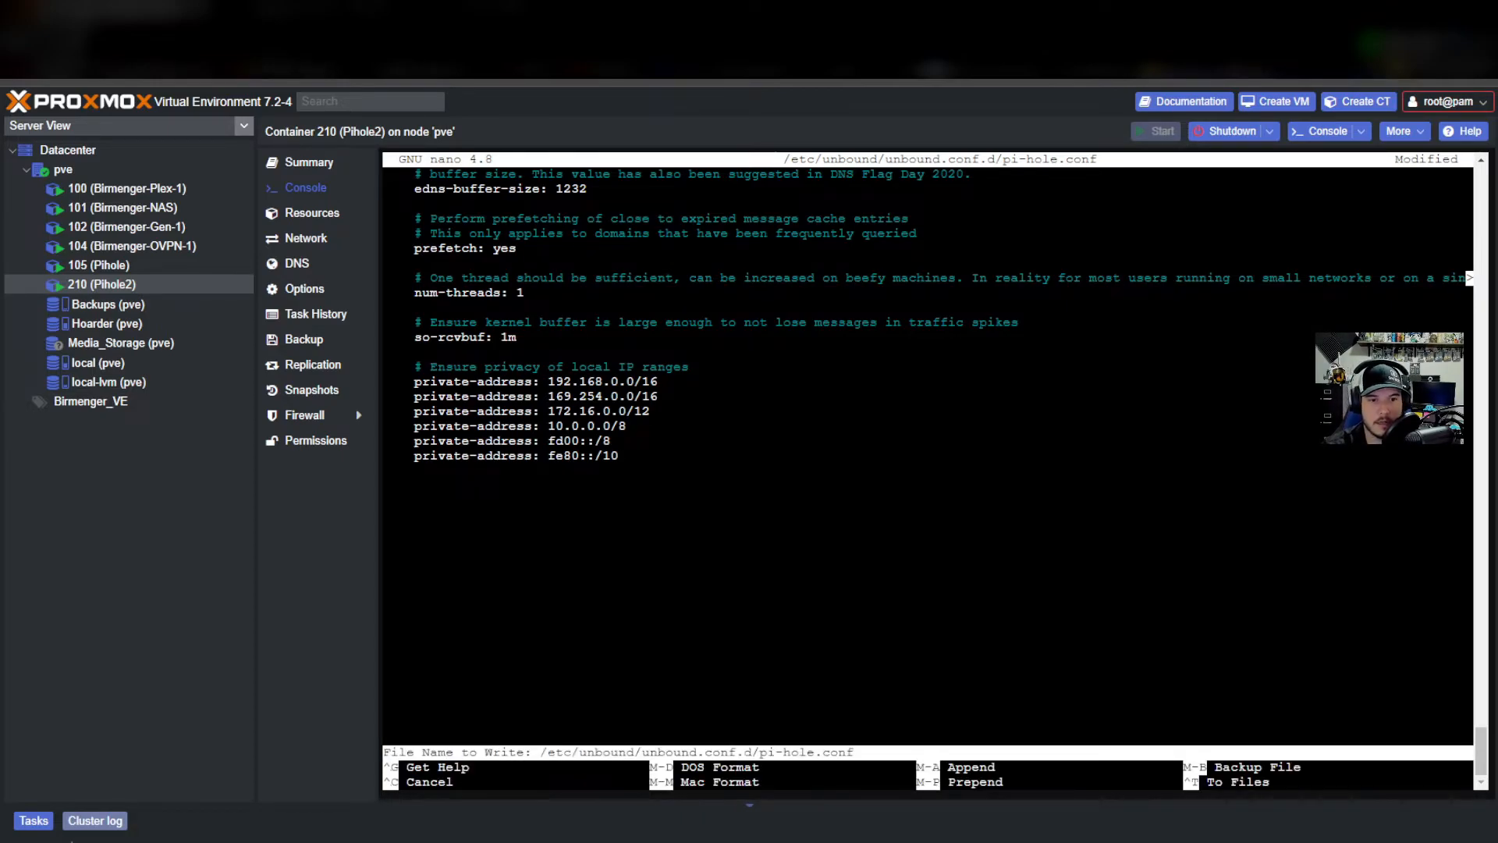
pyautogui.press('Return')
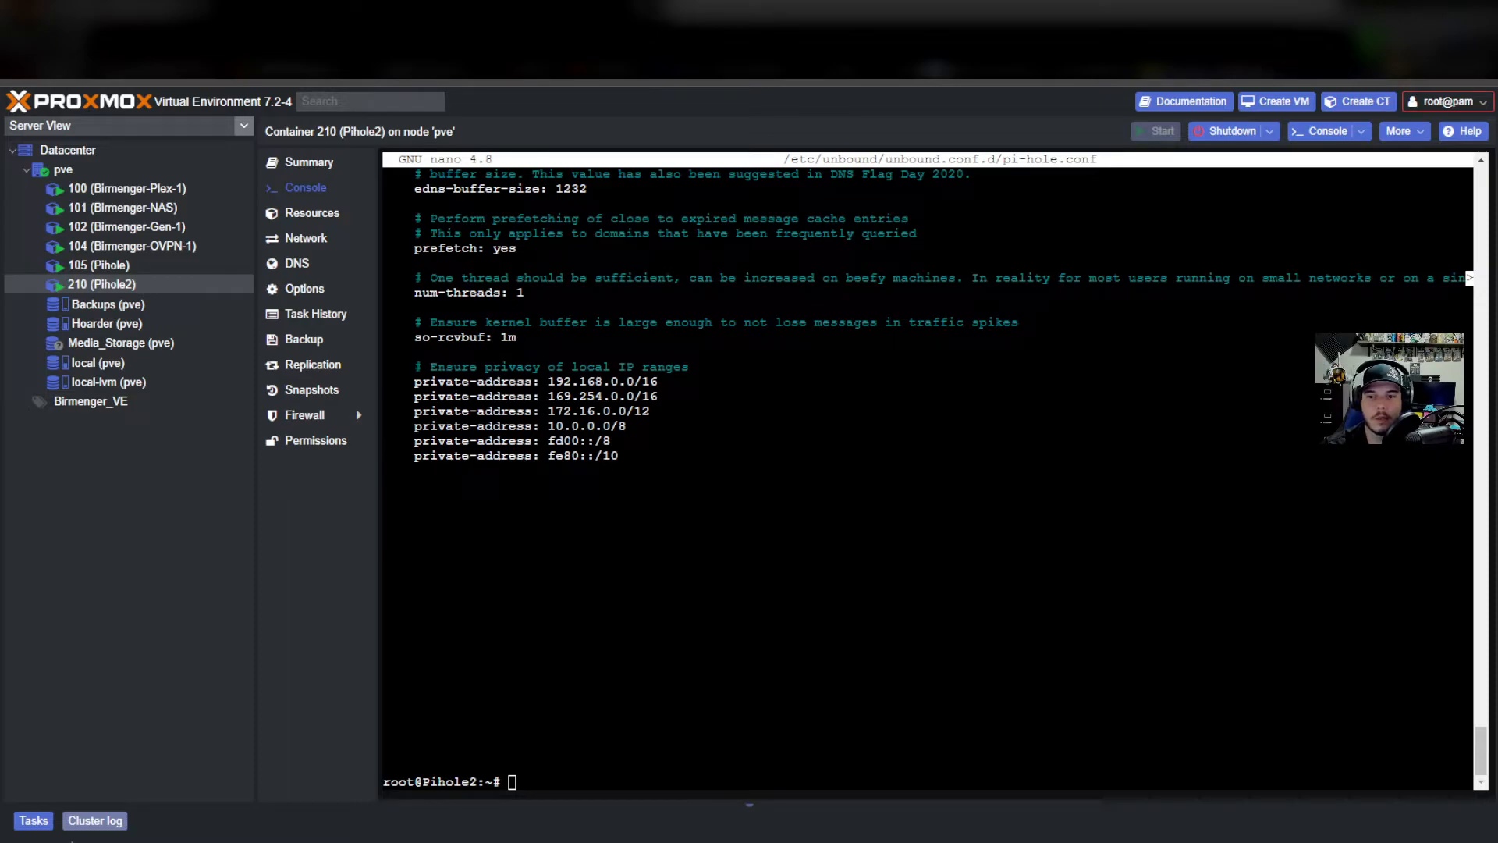
# Restart Unbound with service unbound restart.
pyautogui.click(845, 613)
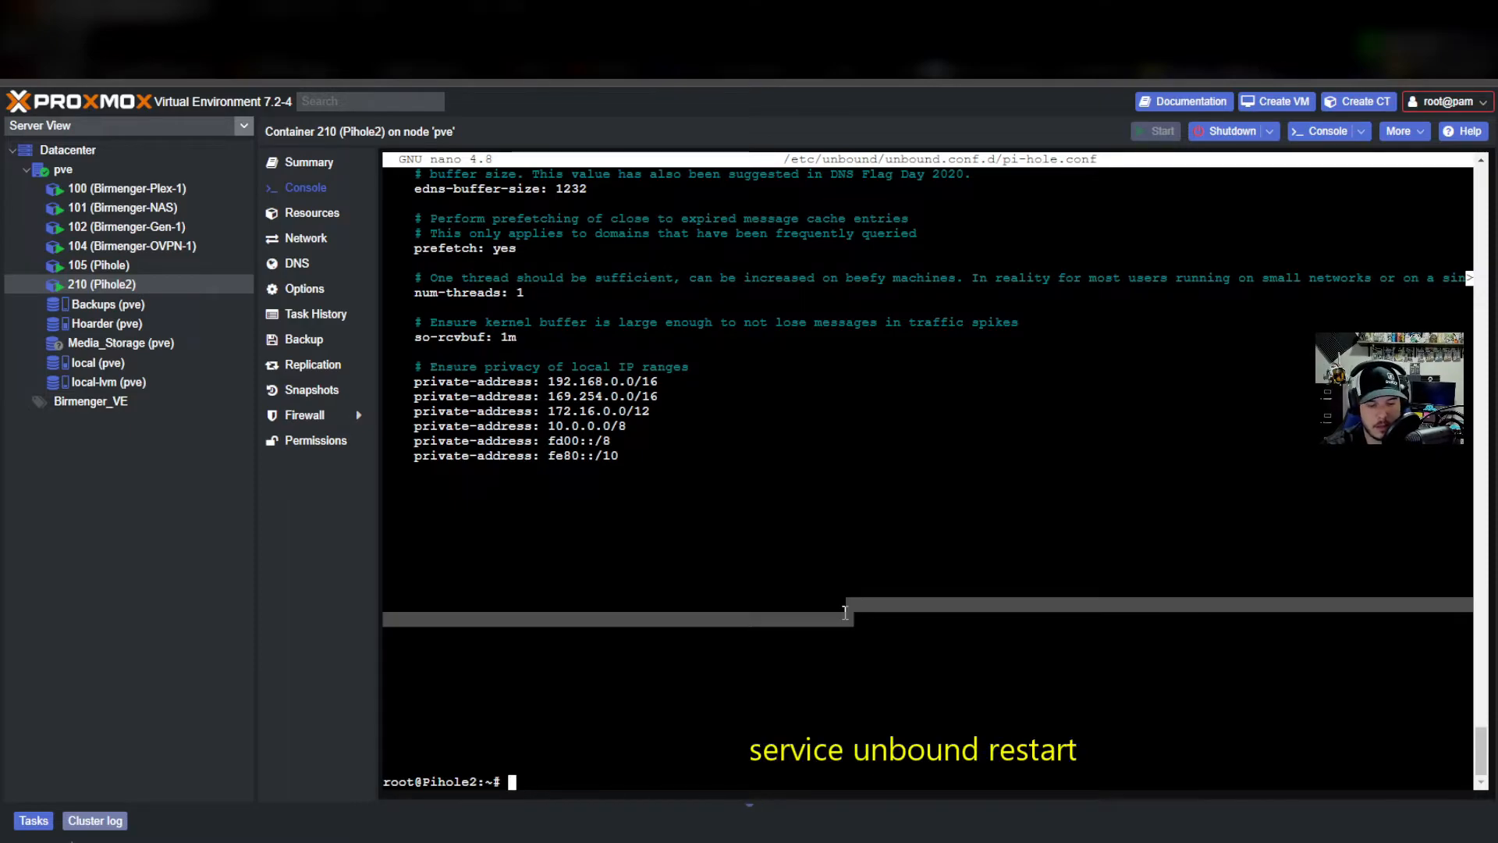
pyautogui.write('service unbound restart')
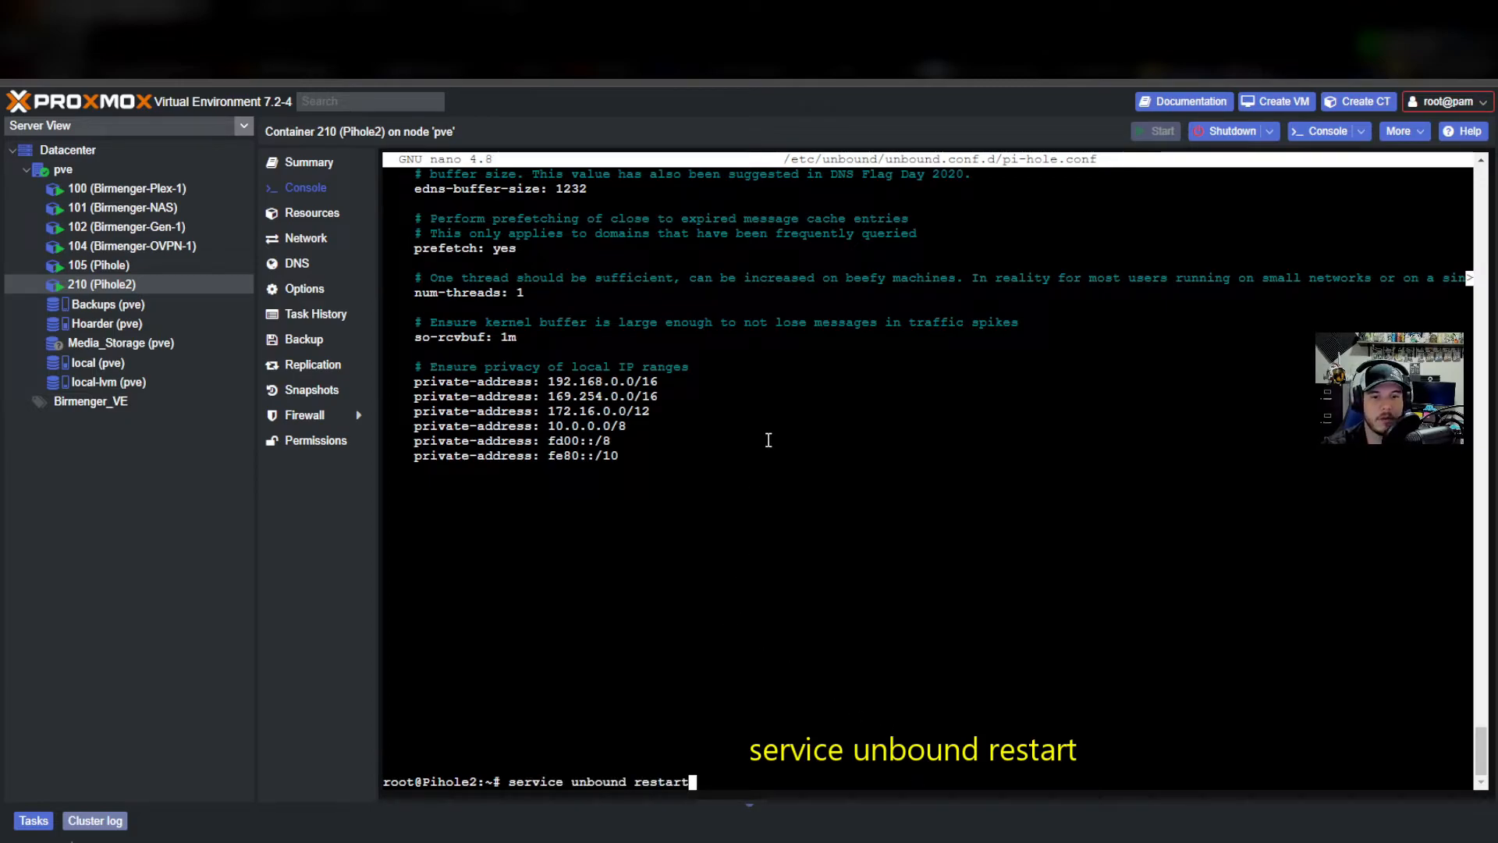
pyautogui.press('Return')
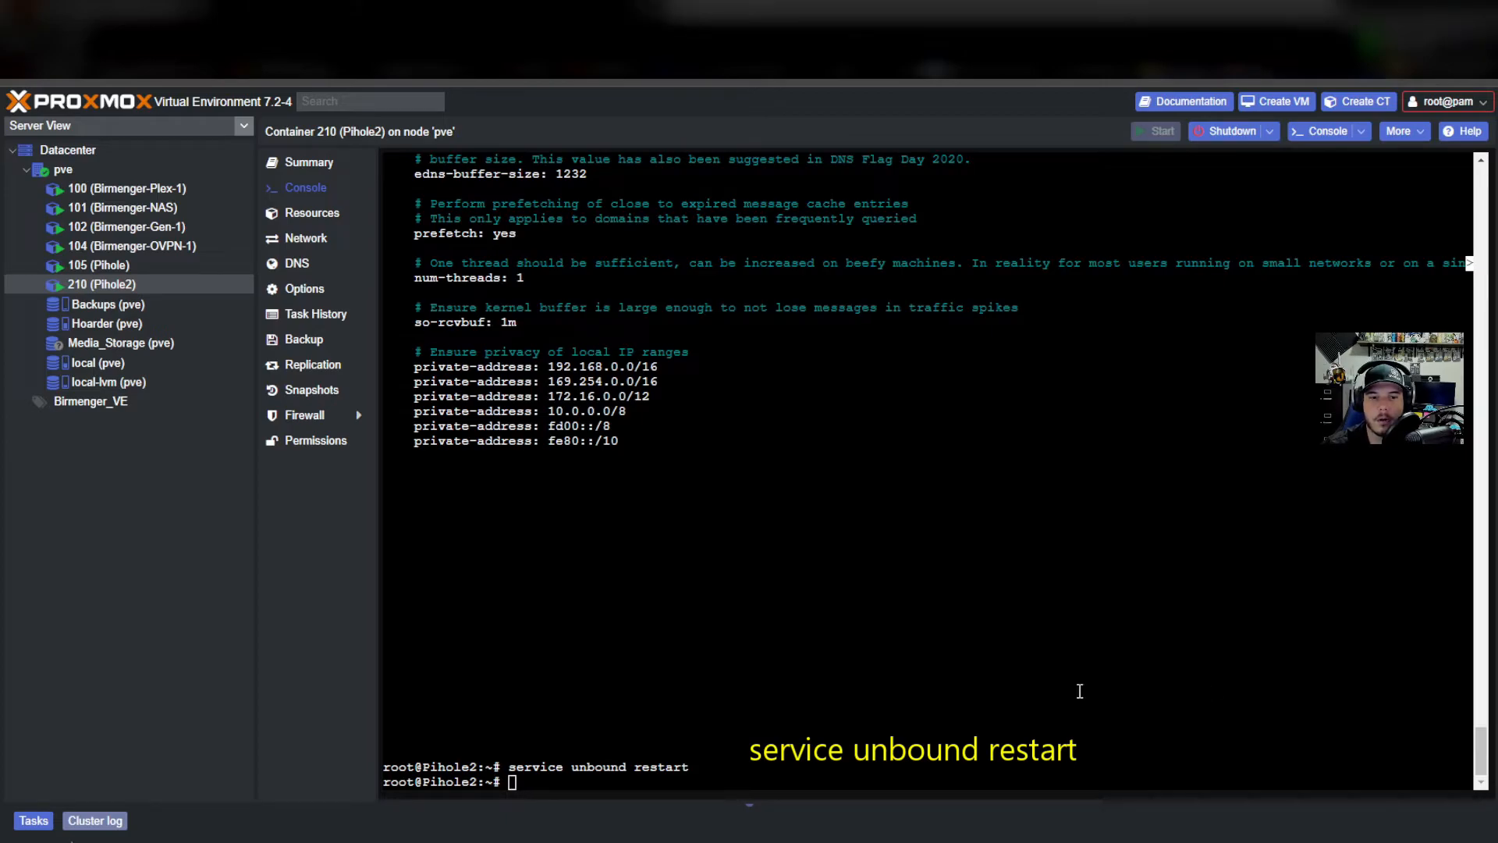
pyautogui.click(653, 776)
pyautogui.hotkey('ctrl', 'v')
pyautogui.press('Return')
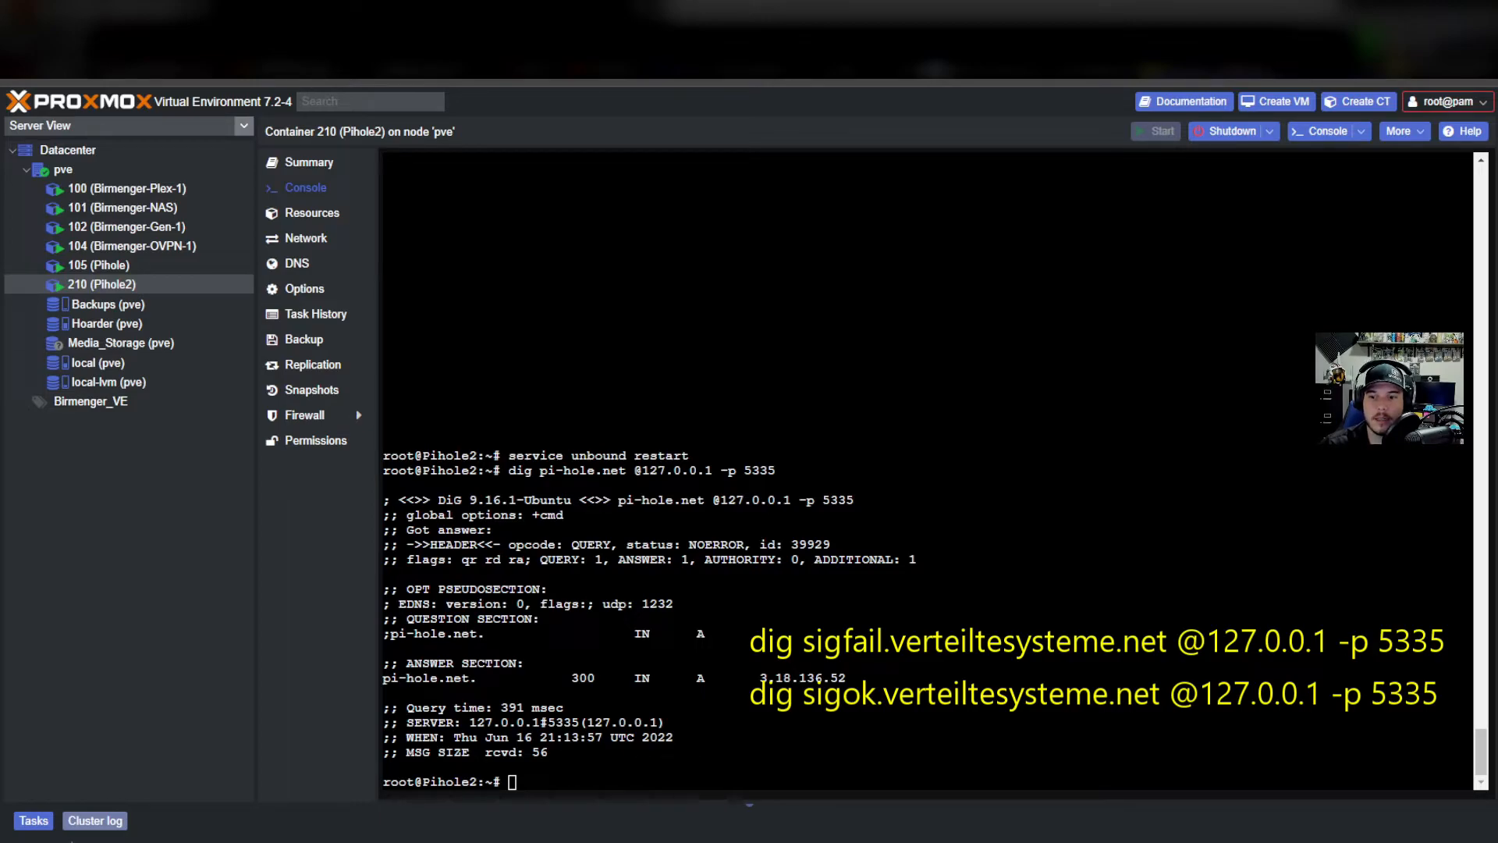
pyautogui.click(580, 781)
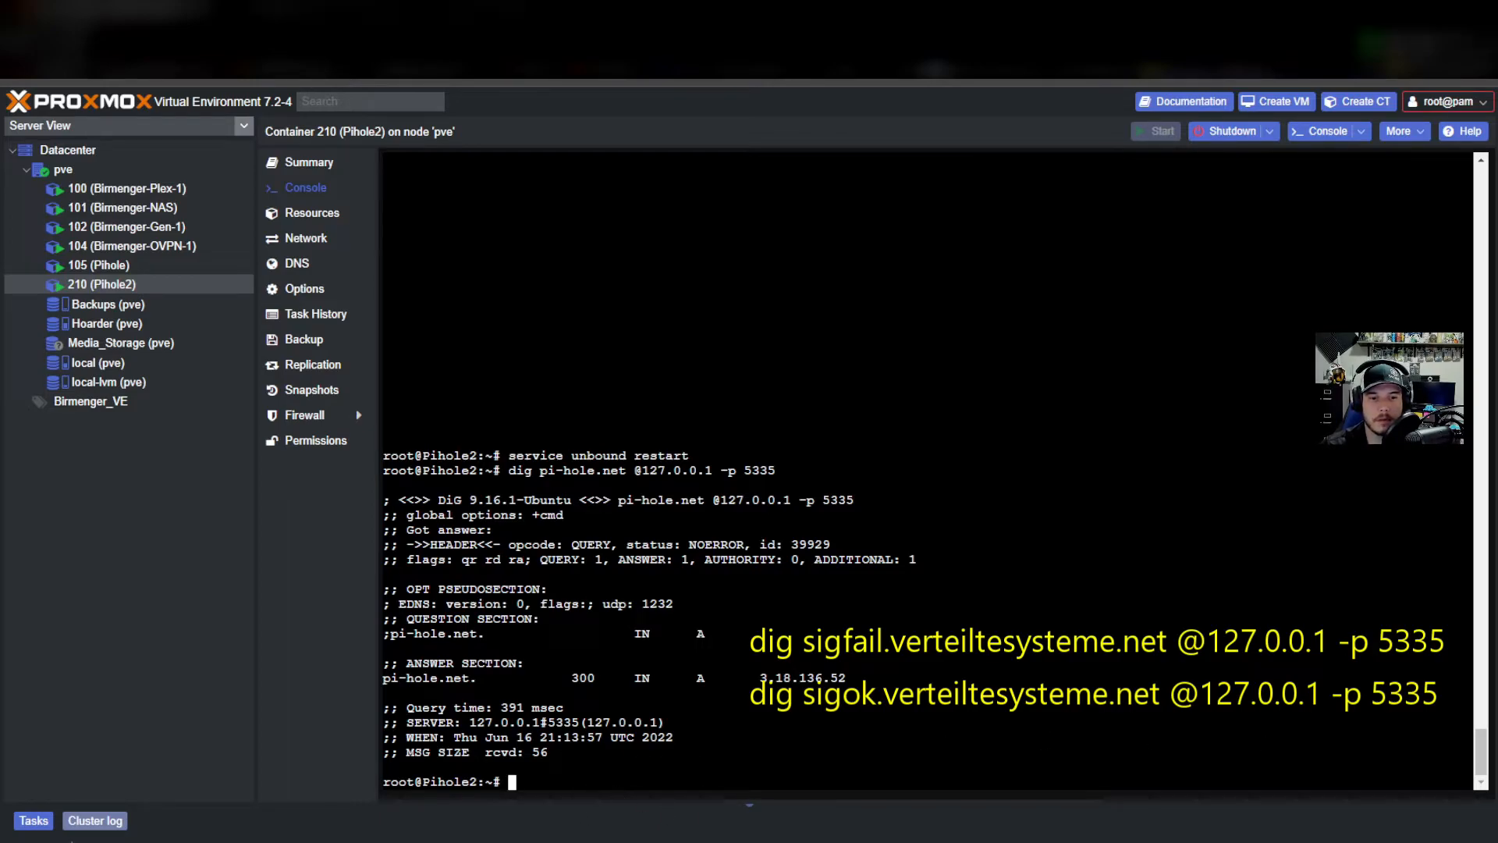
# Run the pasted dig sigfail DNSSEC test against Unbound.
pyautogui.hotkey('ctrl', 'v')
pyautogui.press('Return')
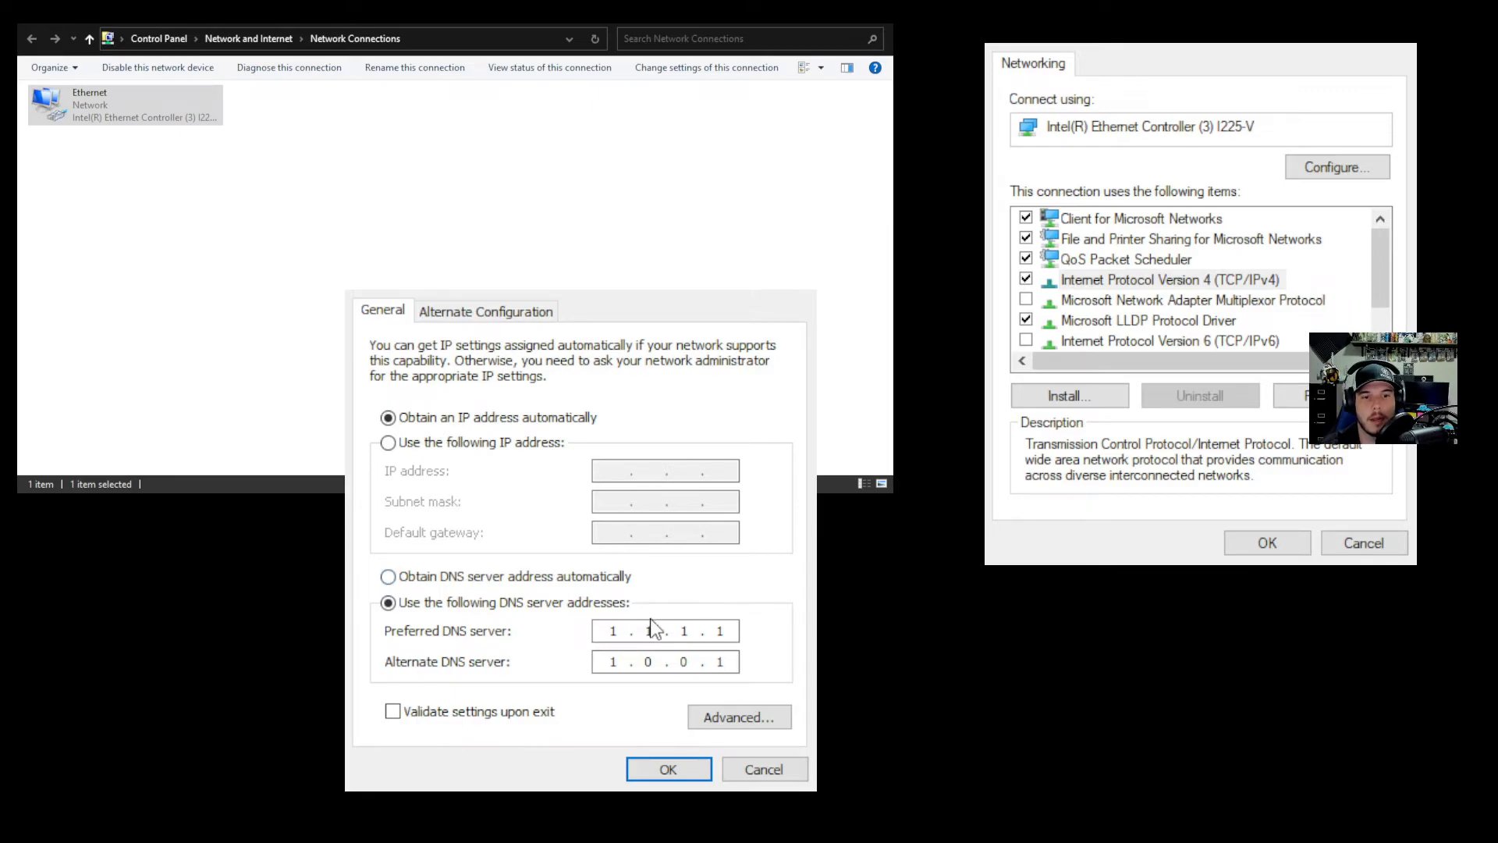
# Replace the preferred DNS server with the Pi-hole's IP address and apply the adapter settings.
pyautogui.doubleClick(613, 630)
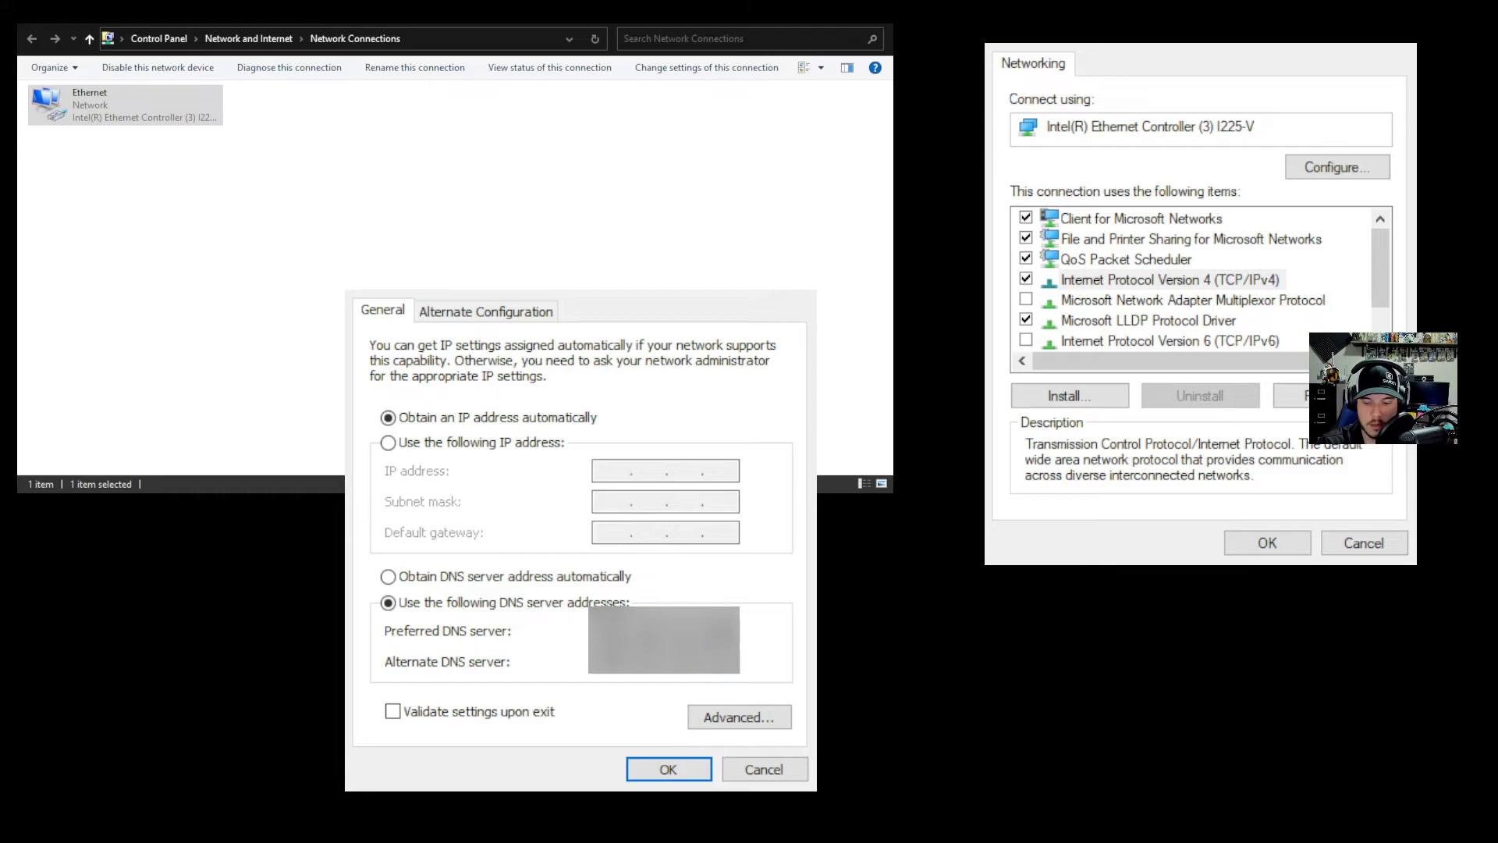
pyautogui.press('Return')
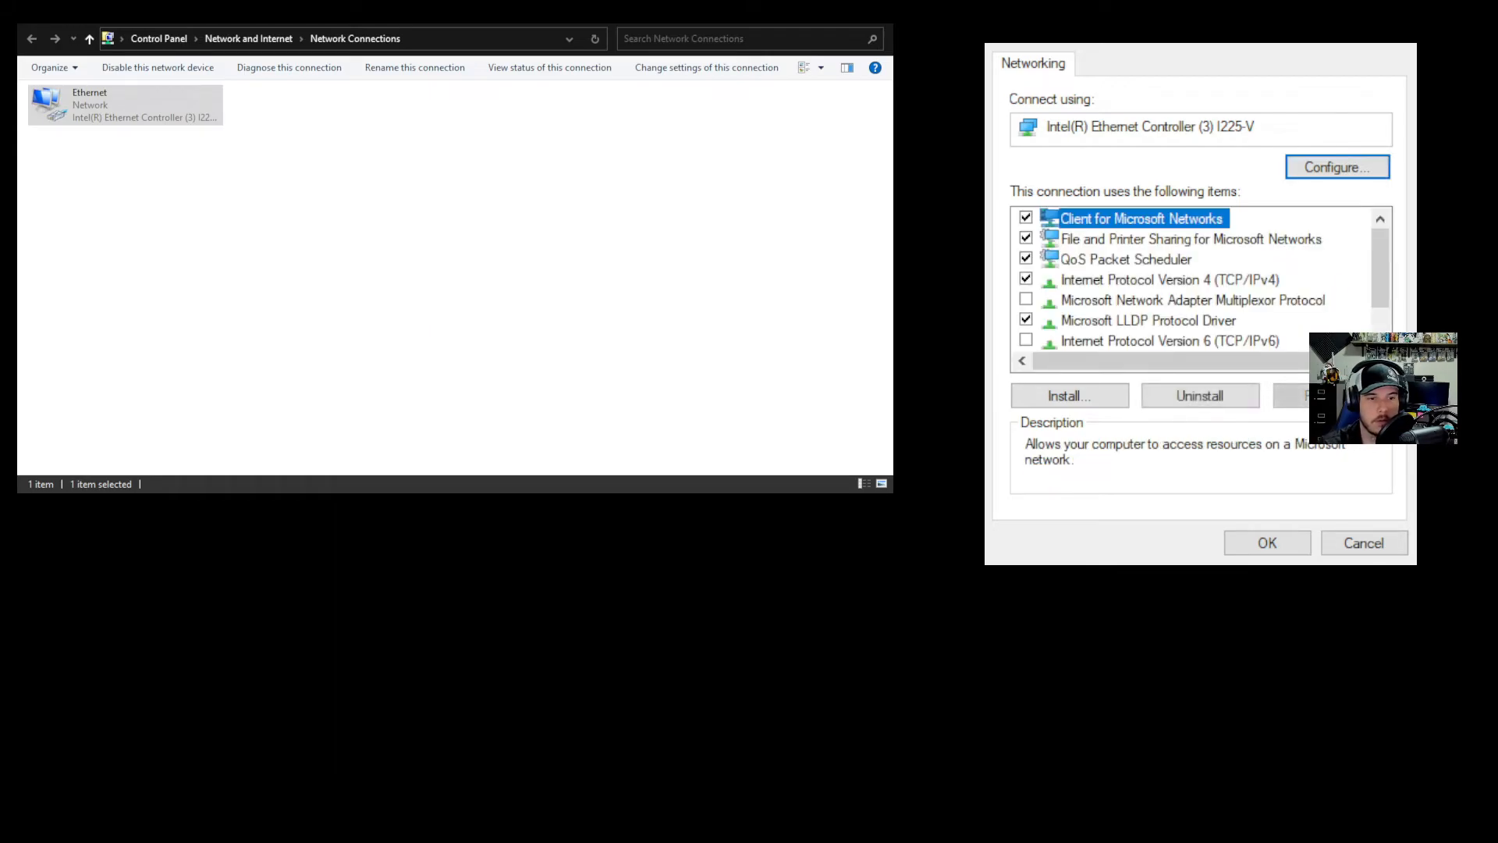
pyautogui.click(1282, 545)
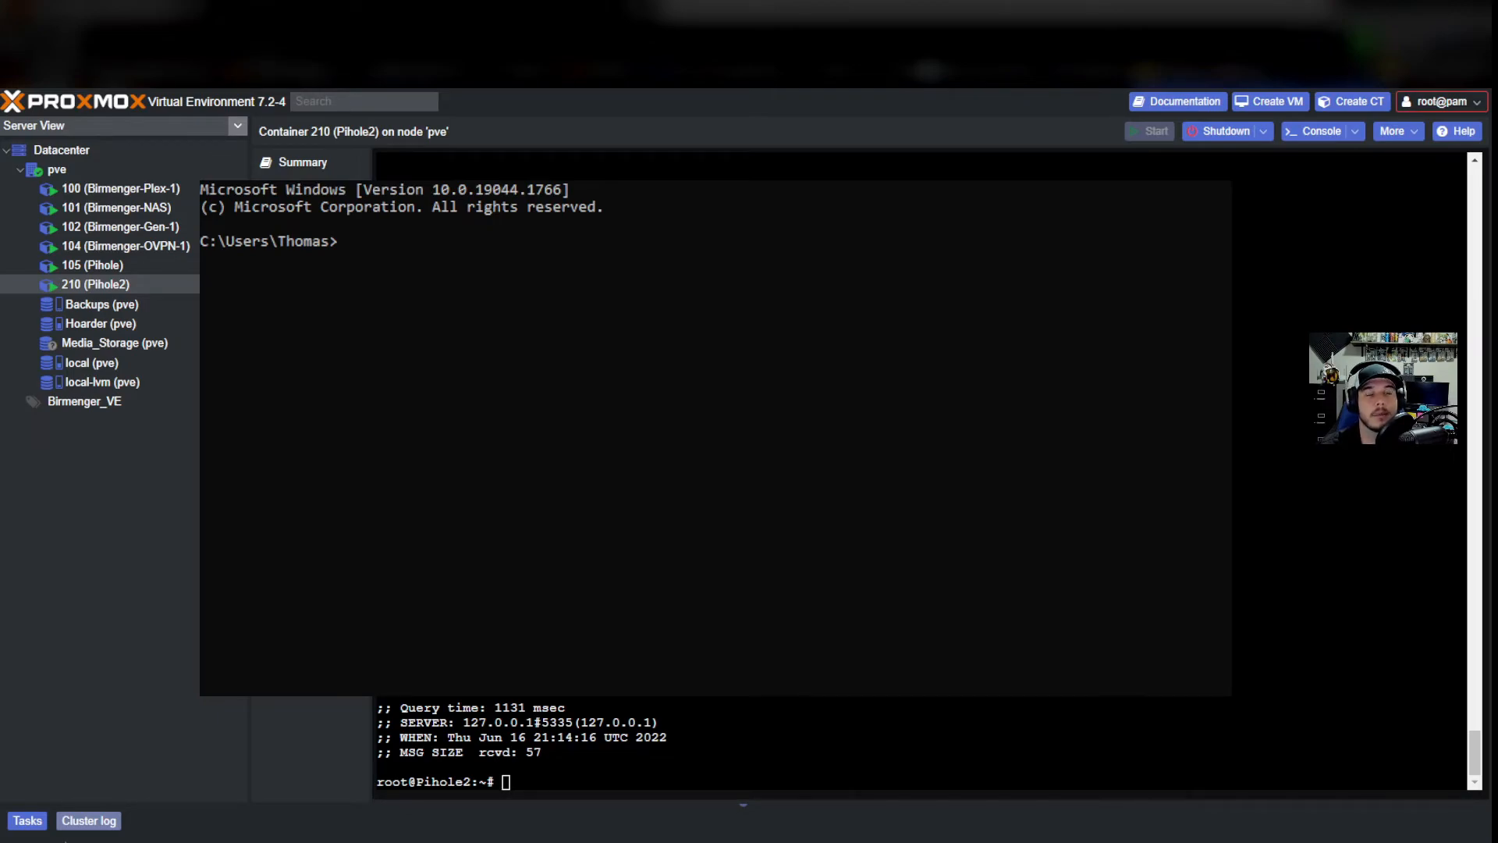
# Run ipconfig /flushdns in Command Prompt.
pyautogui.write('ip')
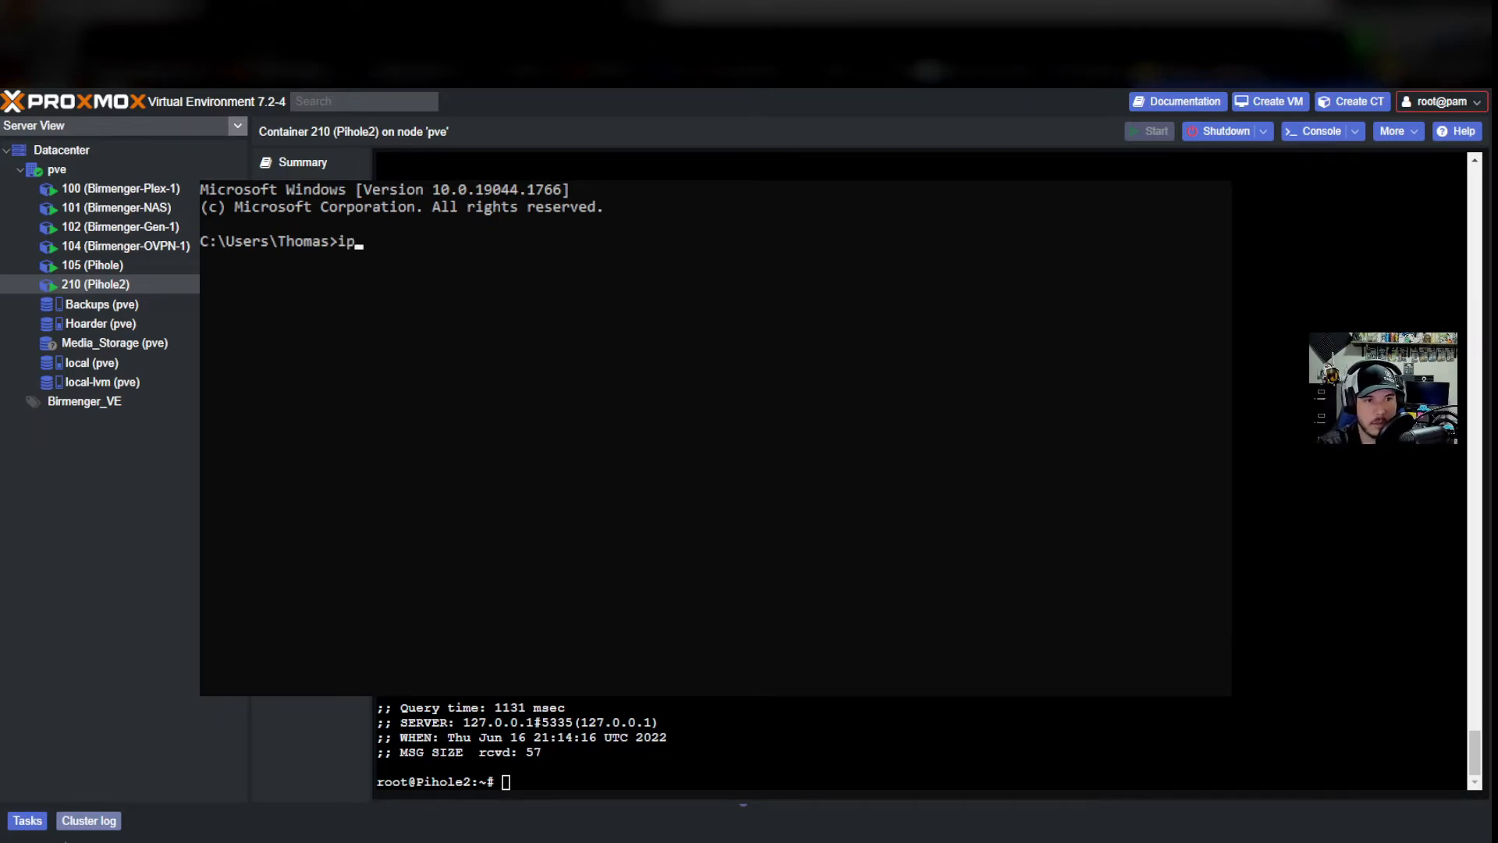
pyautogui.write('confi')
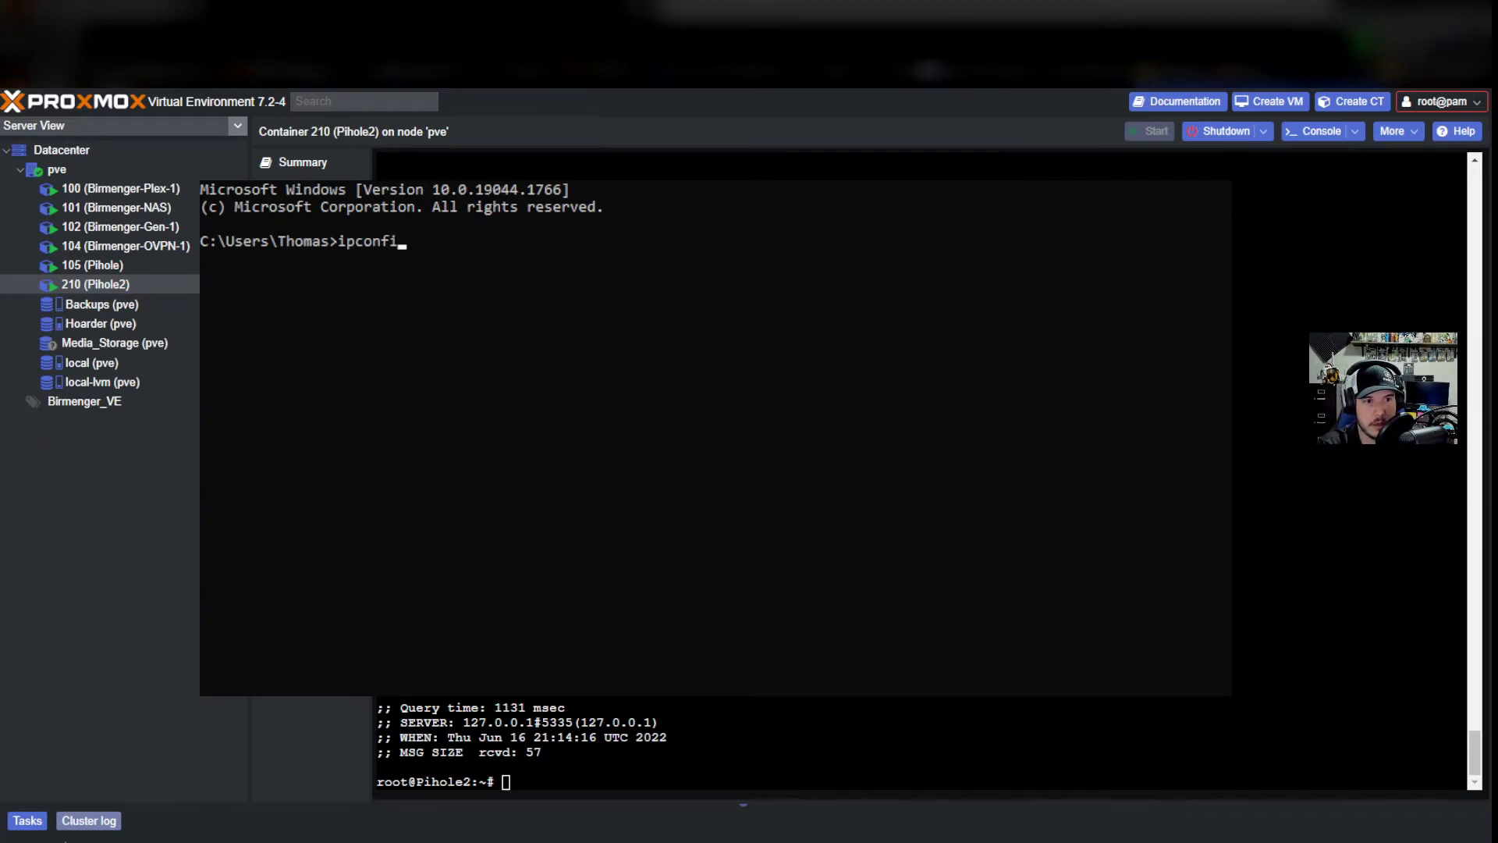
pyautogui.write('g /flushdns')
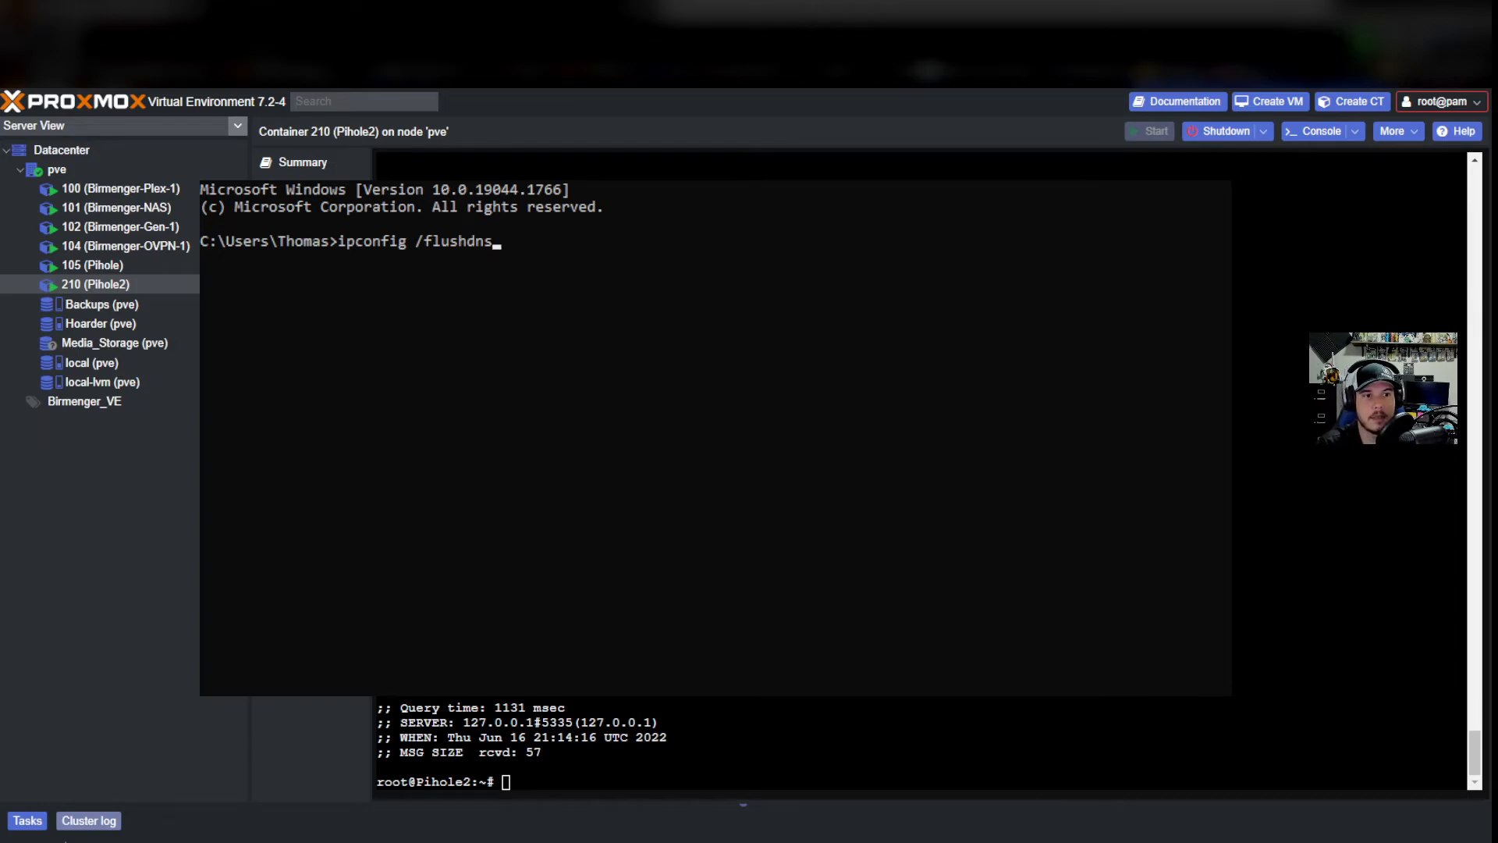
pyautogui.press('Return')
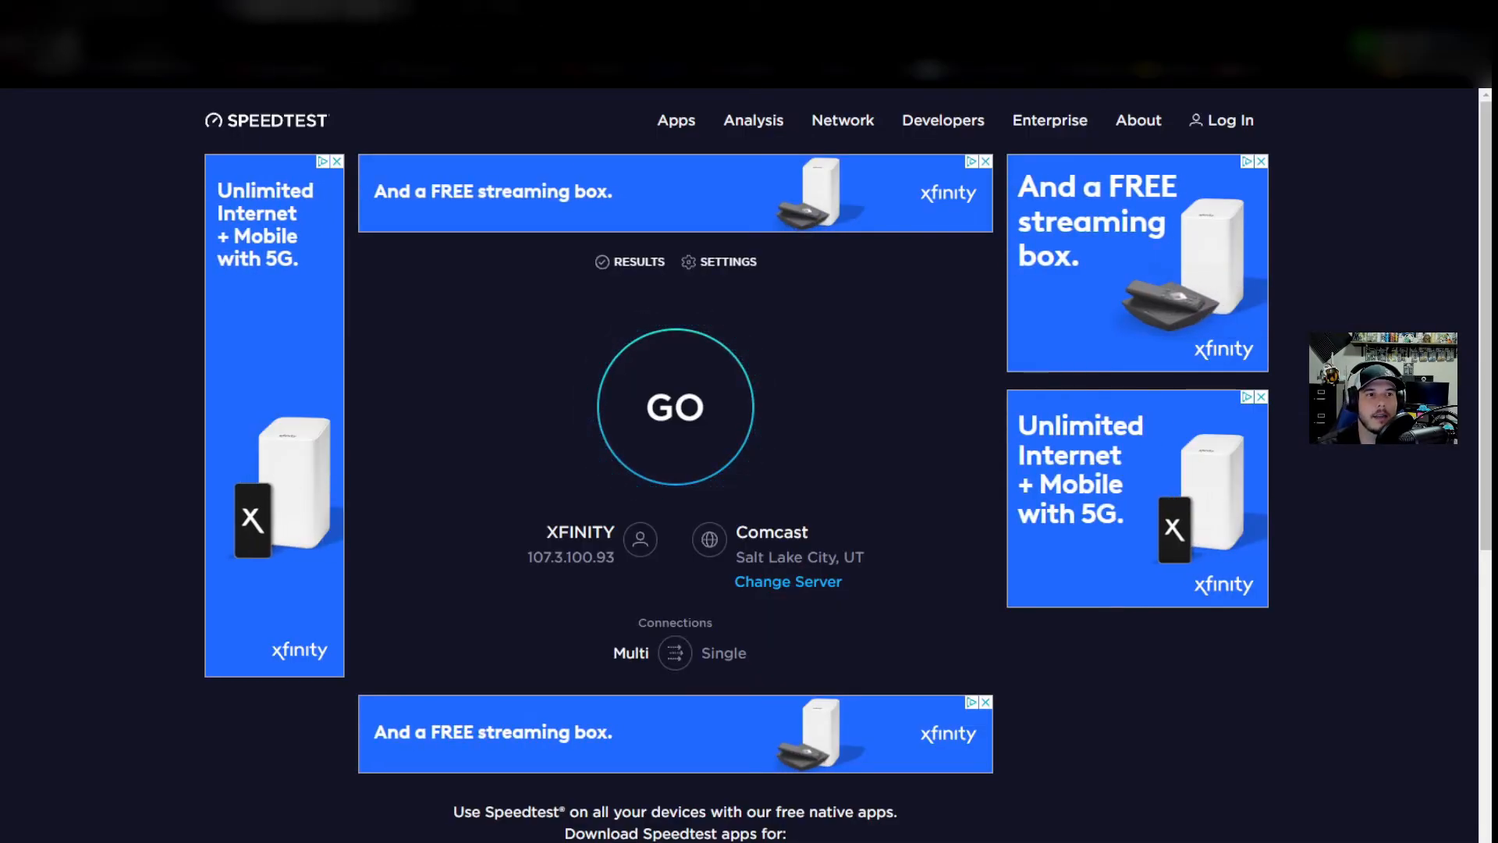
# Reload Speedtest, go to msn.com, and decline the Edge bar banner with No thanks.
pyautogui.click(71, 47)
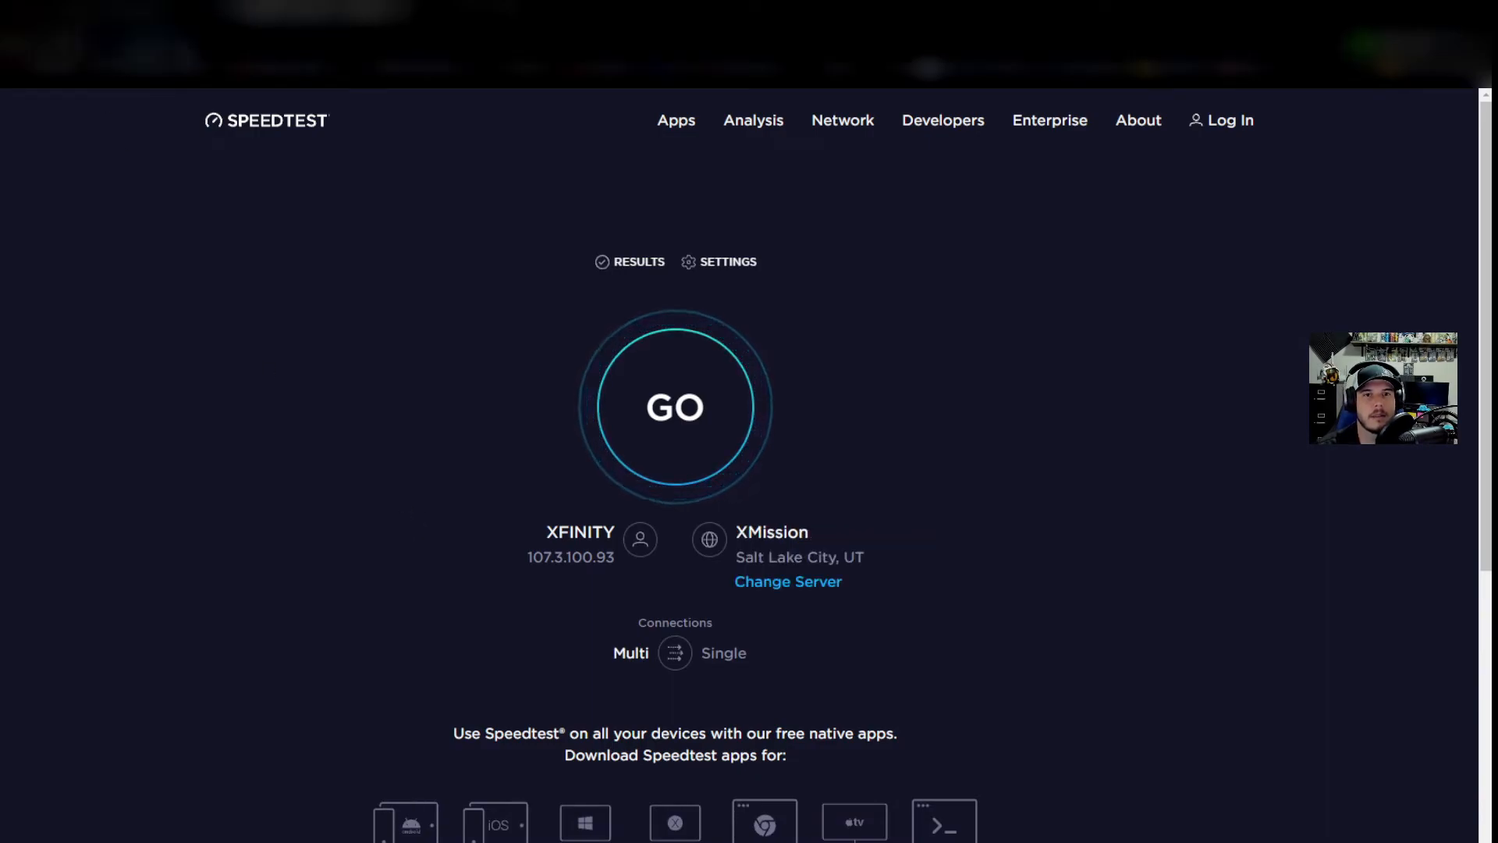
pyautogui.write('msn.com')
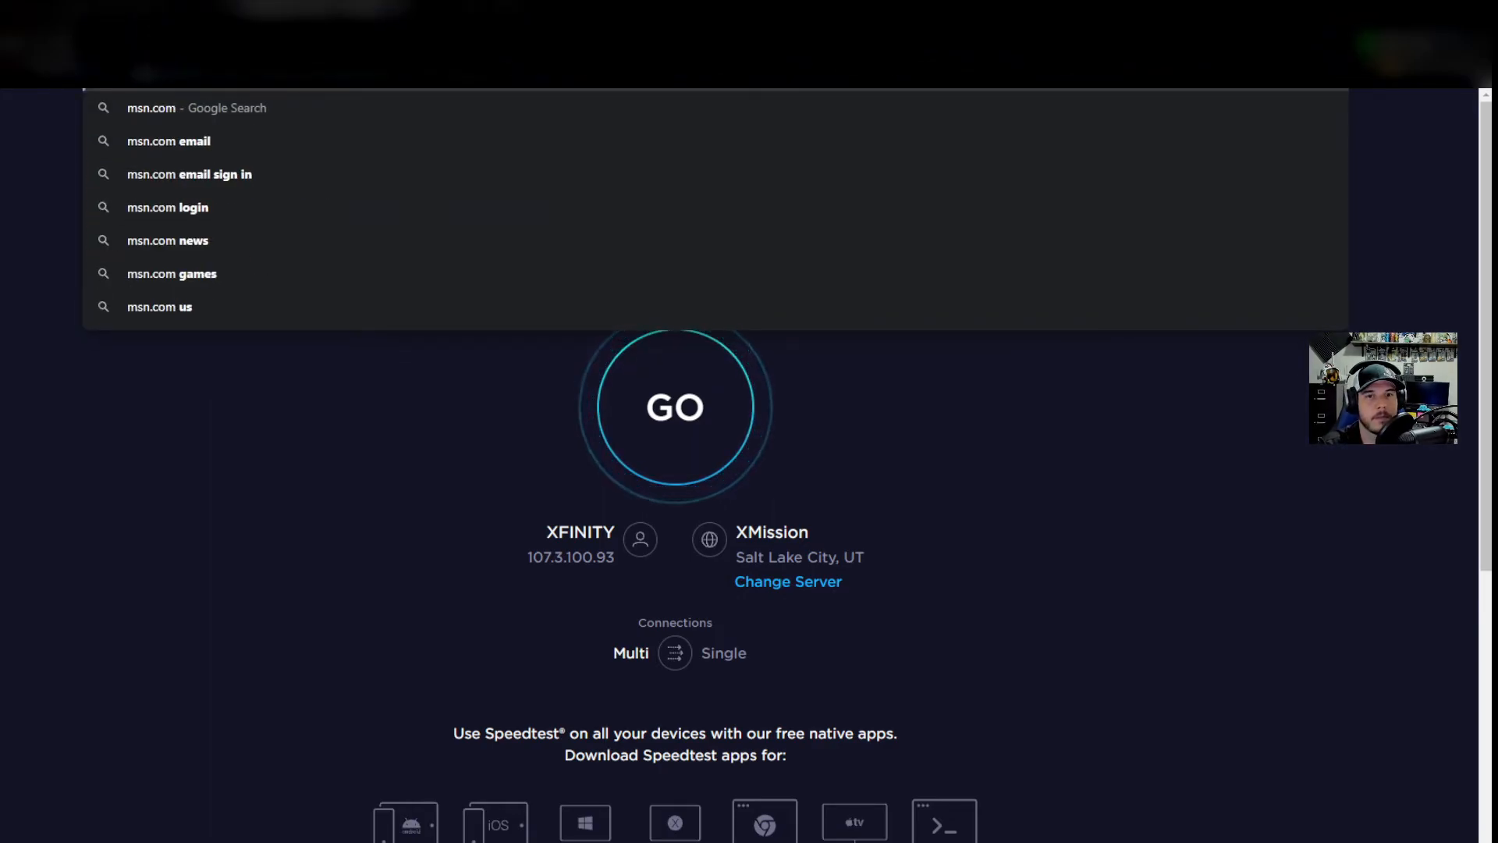
pyautogui.press('Return')
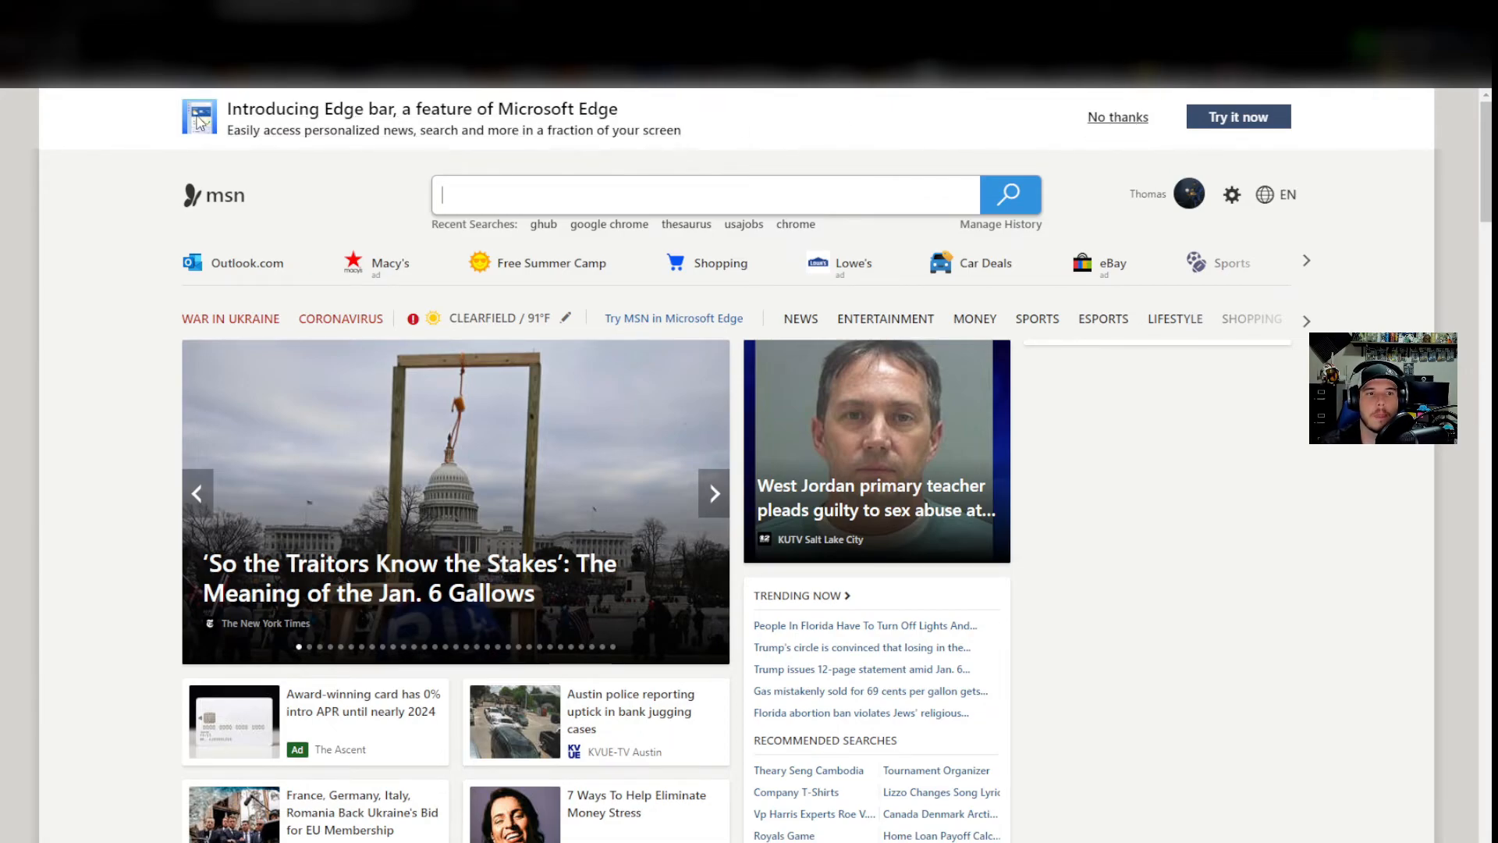
pyautogui.click(1131, 122)
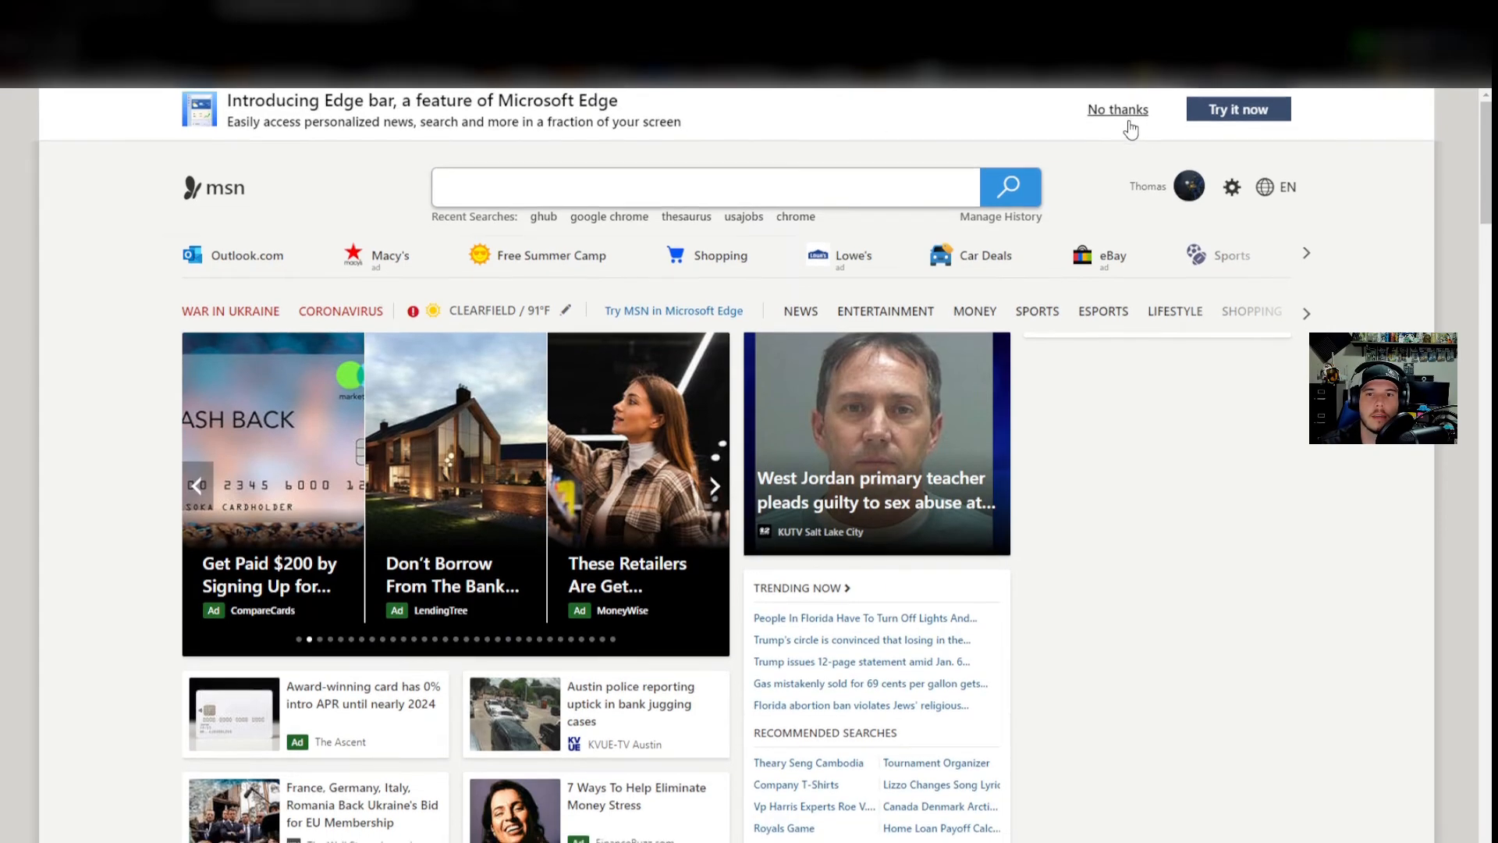
pyautogui.scroll(-2, 966, 331)
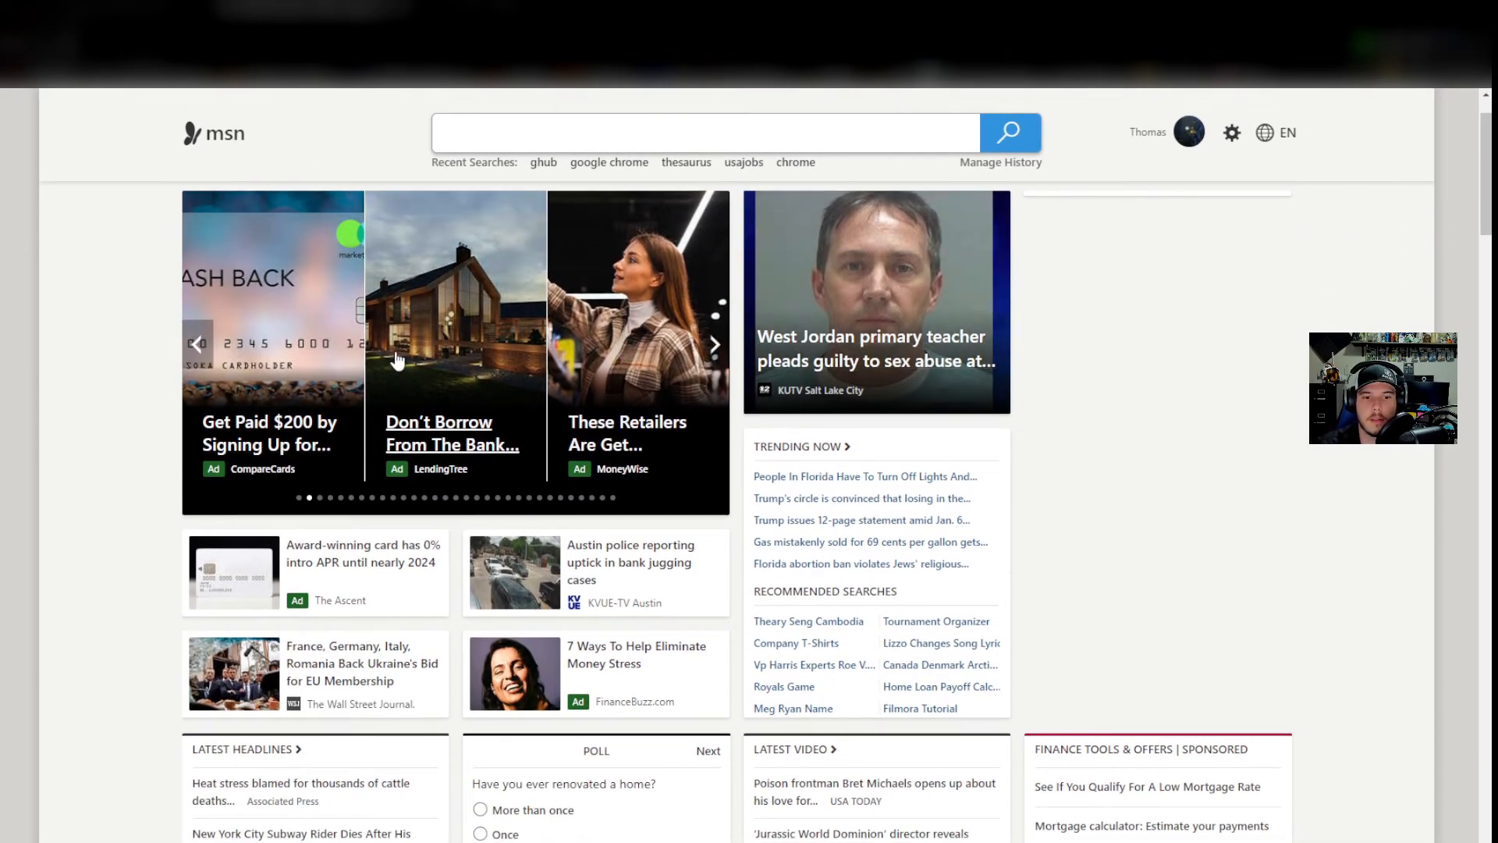
pyautogui.scroll(1, 1372, 484)
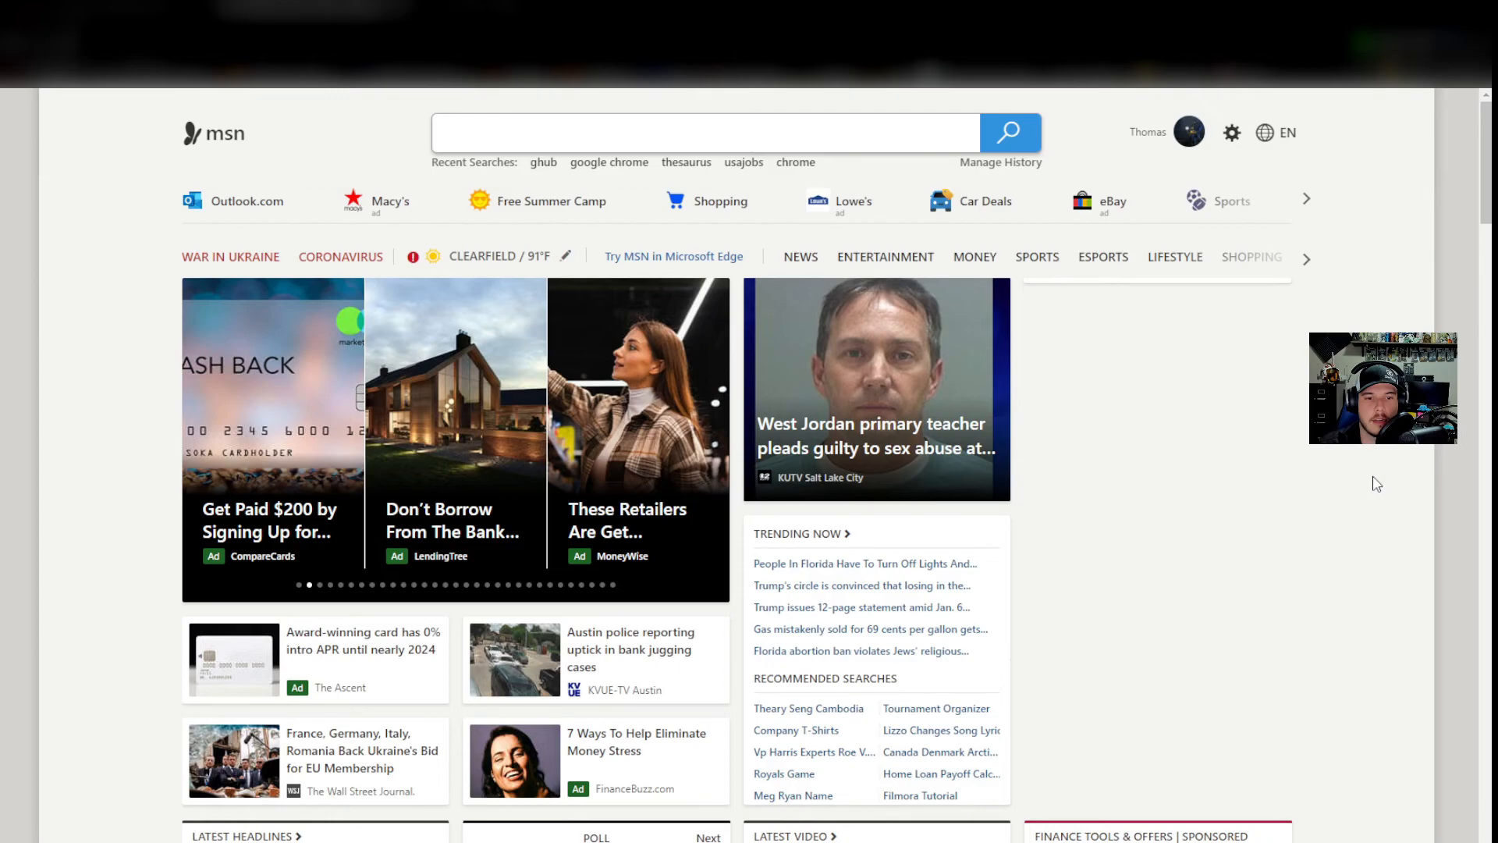